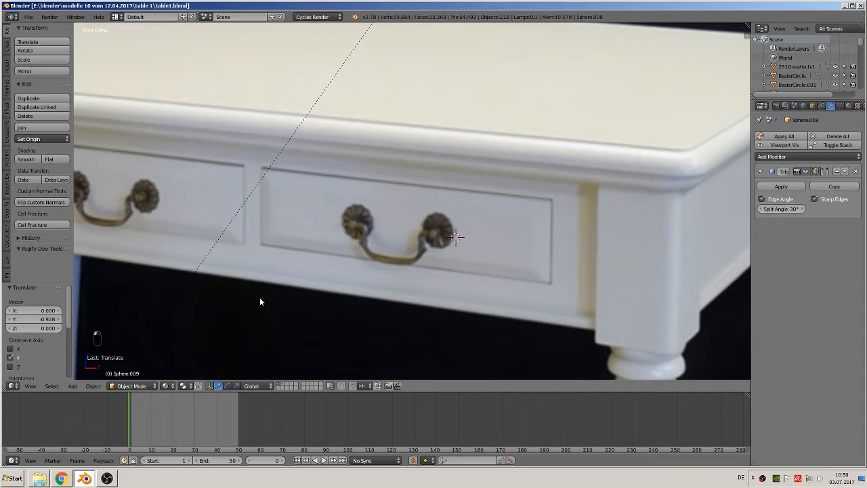
Add a Bezier curve rotated 90° about the global X axis and scale it by about -0.069.
{"action": "left_click", "coordinate": [72, 387]}
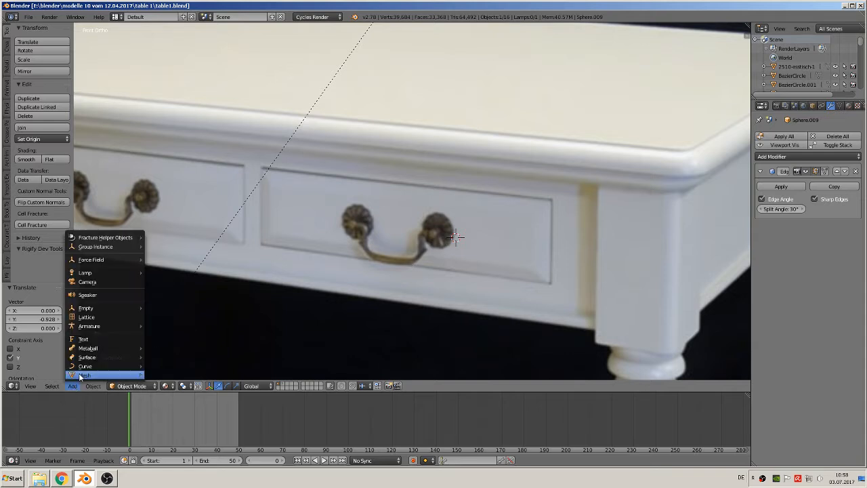
{"action": "mouse_move", "coordinate": [85, 366]}
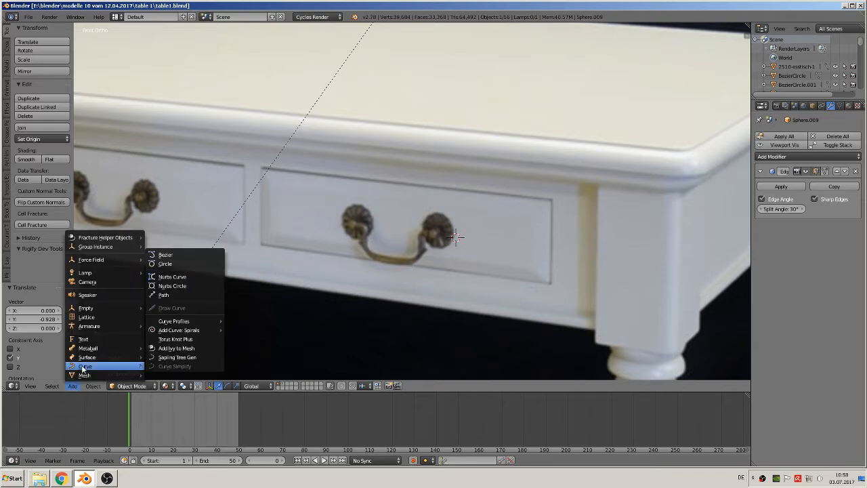
{"action": "left_click", "coordinate": [178, 255]}
{"action": "type", "text": "rx"}
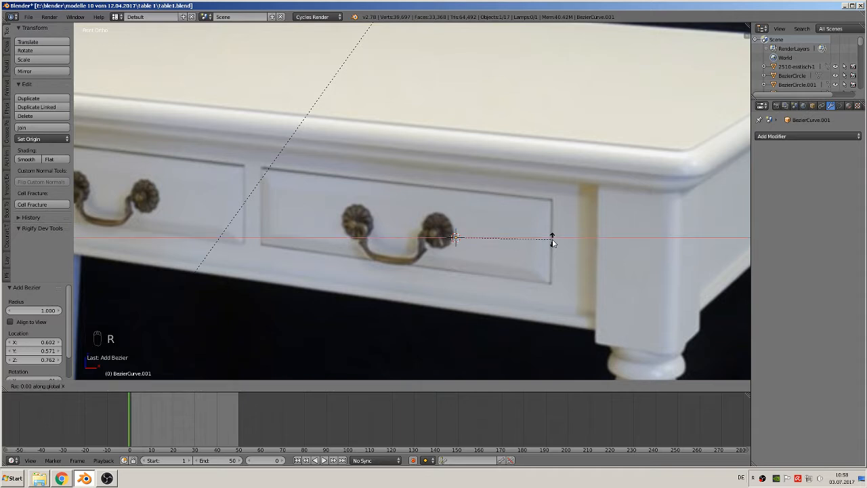
{"action": "type", "text": "90"}
{"action": "key", "text": "Return"}
{"action": "key", "text": "s"}
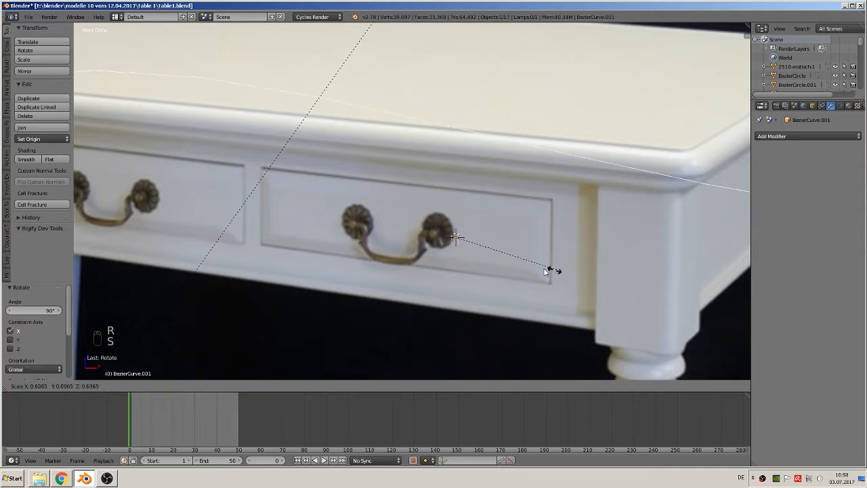
{"action": "left_click", "coordinate": [452, 252]}
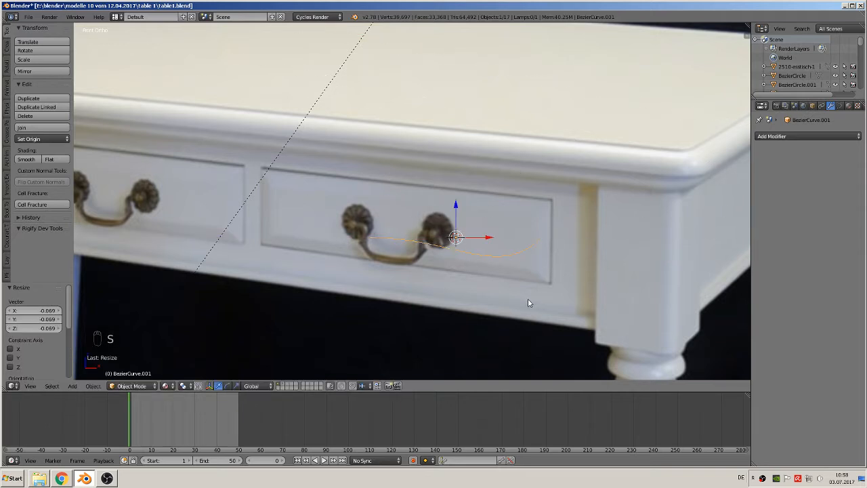
In Edit Mode, move the lower handle of the curve's right end point about 0.036 in X and 0.064 in Z so it points nearly straight up.
{"action": "scroll", "coordinate": [532, 302], "scroll_direction": "up", "scroll_amount": 3}
{"action": "scroll", "coordinate": [535, 308], "scroll_direction": "down", "scroll_amount": 1}
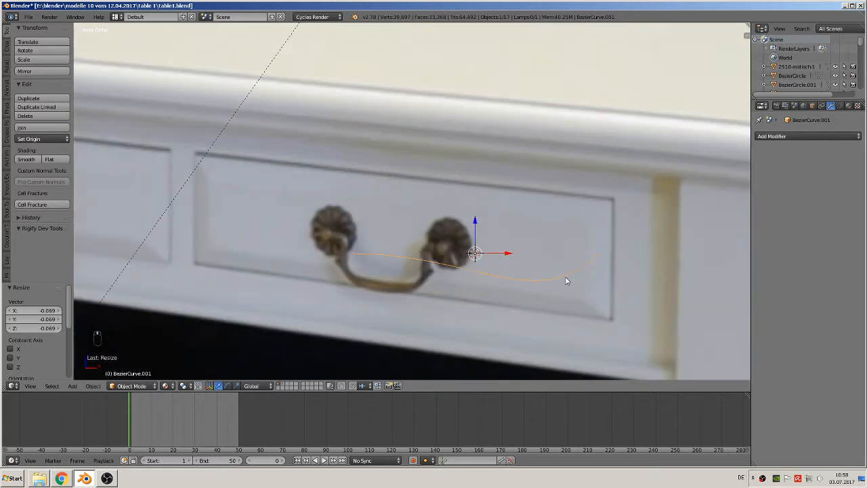
{"action": "key", "text": "Tab"}
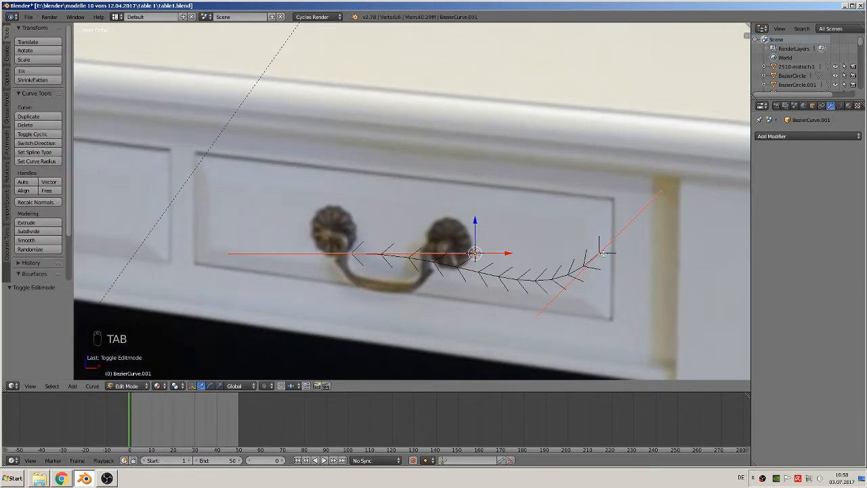
{"action": "right_click", "coordinate": [603, 254]}
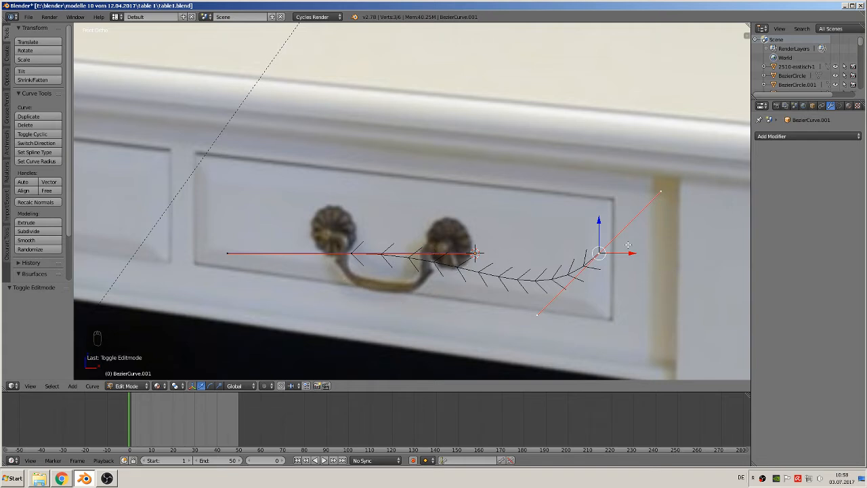
{"action": "right_click", "coordinate": [550, 312]}
{"action": "key", "text": "g"}
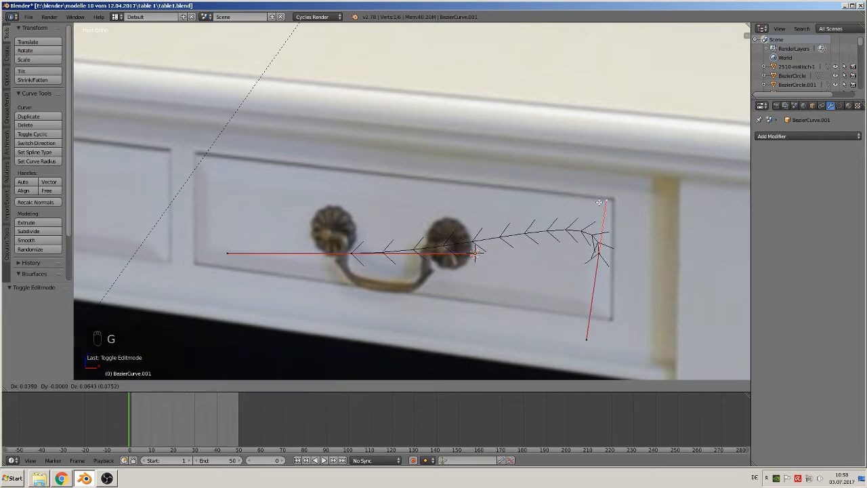
{"action": "left_click", "coordinate": [599, 202]}
Move the curve's left point about 0.092 in X and 0.036 in Z, and shorten the two facing handles to round the corner.
{"action": "key", "text": "g"}
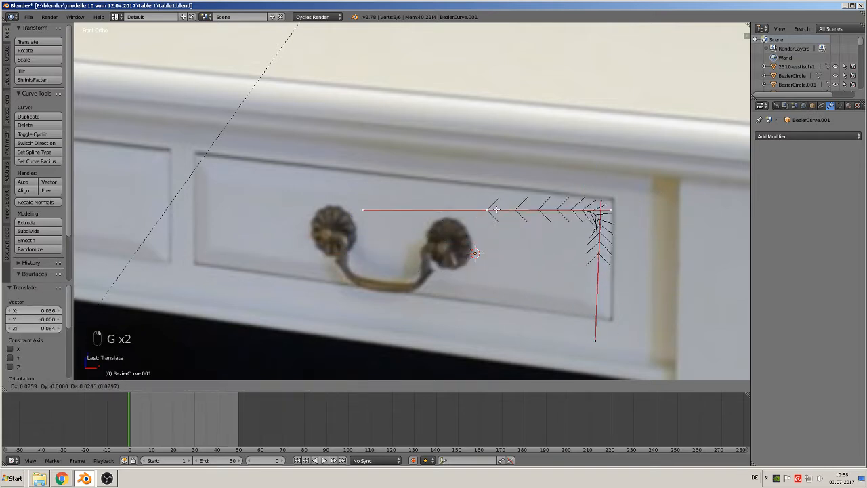
{"action": "left_click", "coordinate": [516, 190]}
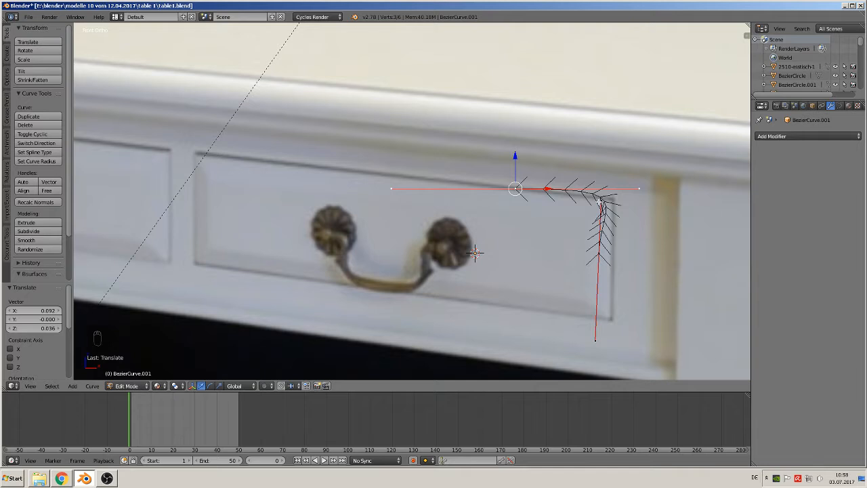
{"action": "right_click", "coordinate": [600, 202]}
{"action": "key", "text": "g"}
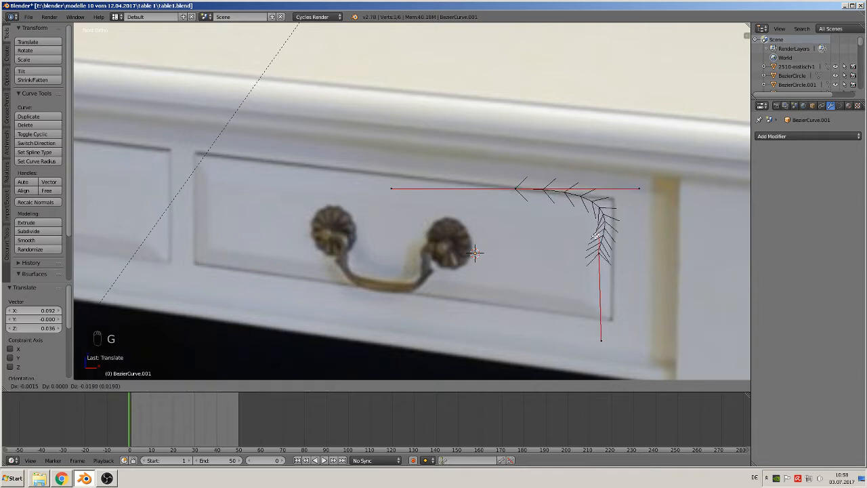
{"action": "left_click", "coordinate": [648, 179]}
{"action": "key", "text": "g"}
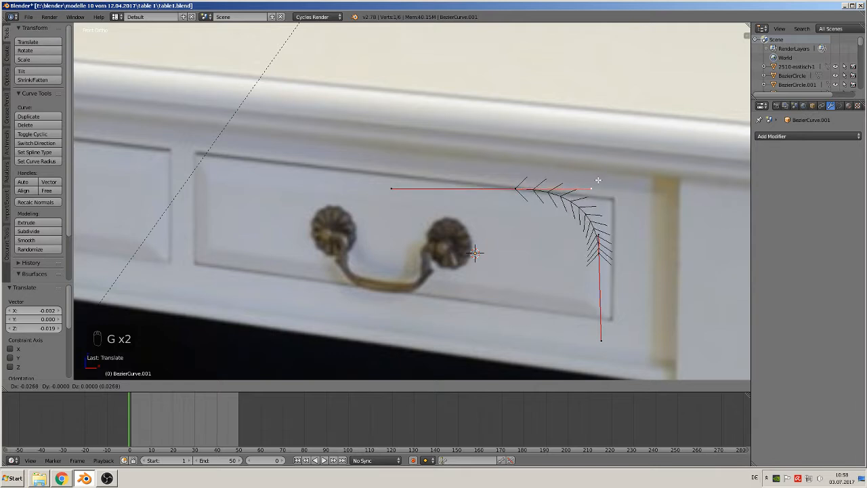
{"action": "left_click", "coordinate": [599, 181]}
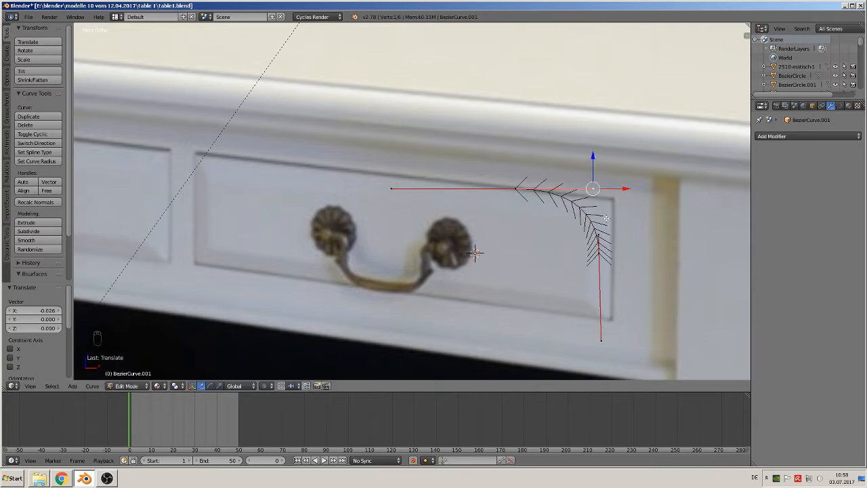
Extrude the top point about -0.033 in X and -0.035 in Z, and turn the new point's right handle straight up.
{"action": "right_click", "coordinate": [515, 189]}
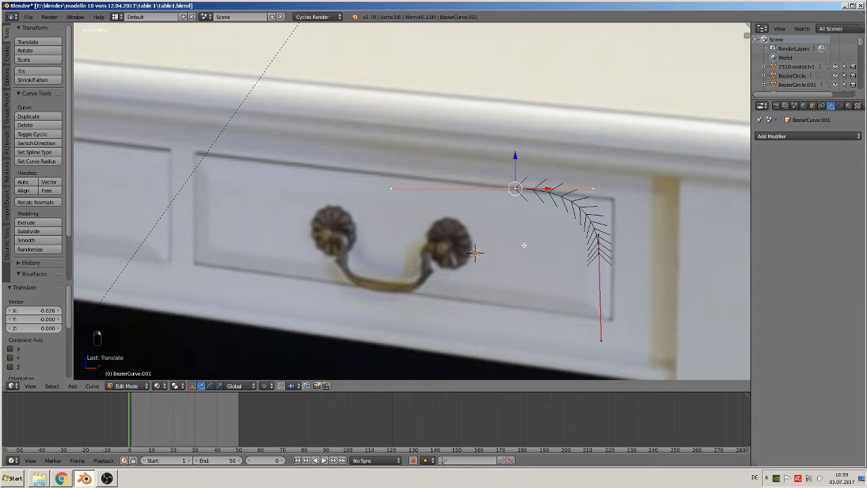
{"action": "key", "text": "e"}
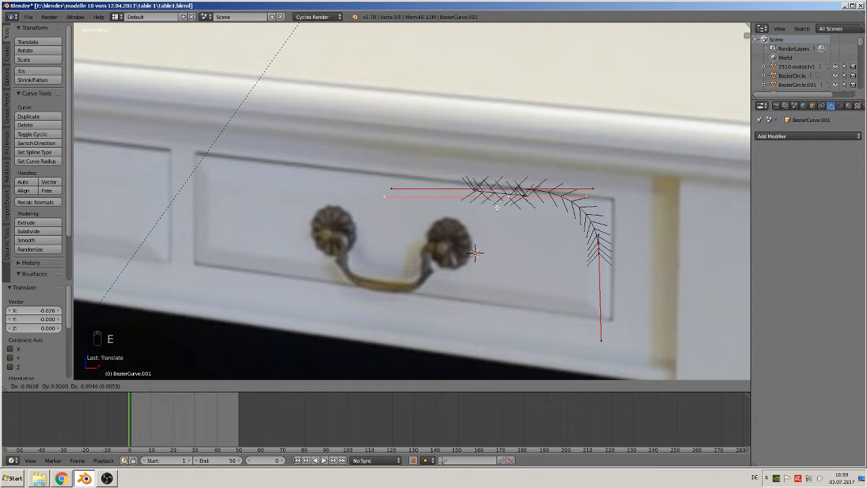
{"action": "left_click", "coordinate": [458, 255]}
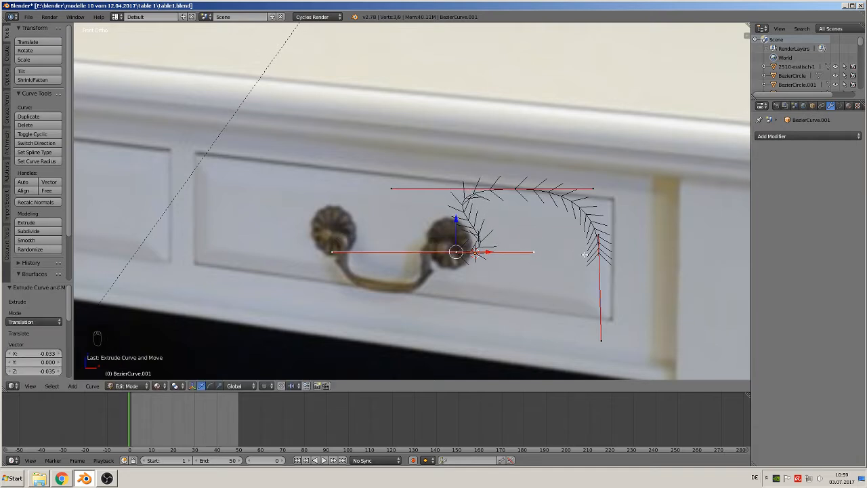
{"action": "right_click", "coordinate": [542, 252]}
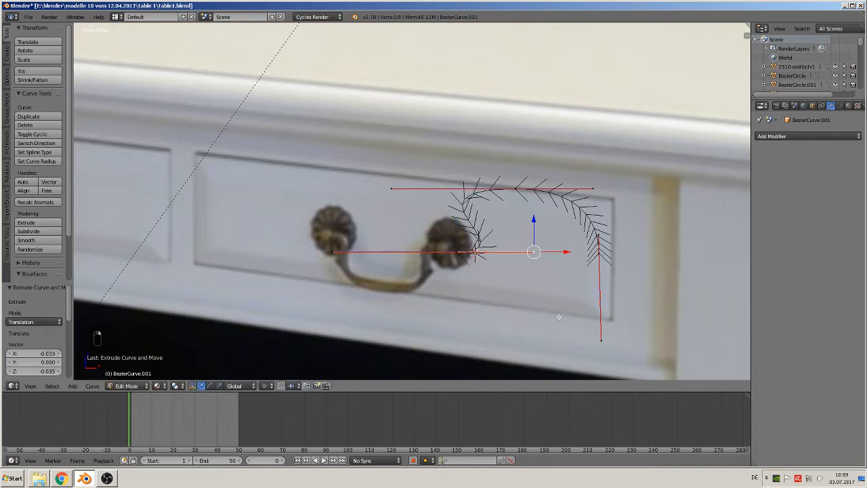
{"action": "key", "text": "g"}
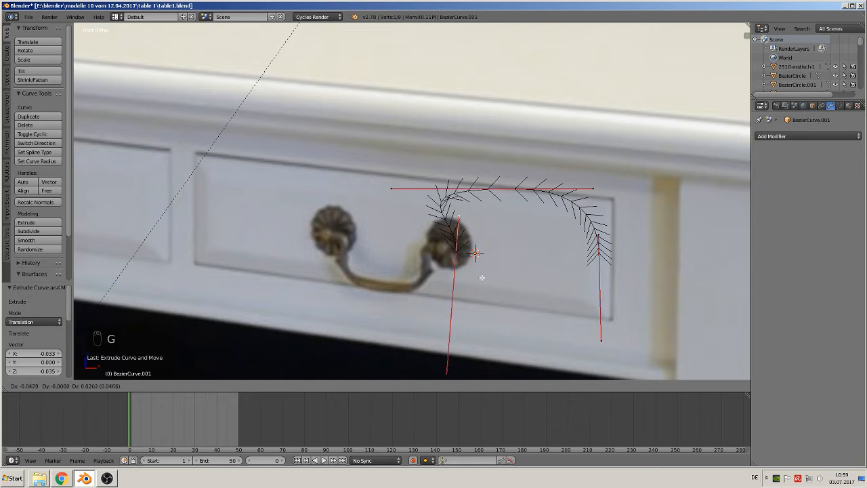
{"action": "left_click", "coordinate": [478, 287]}
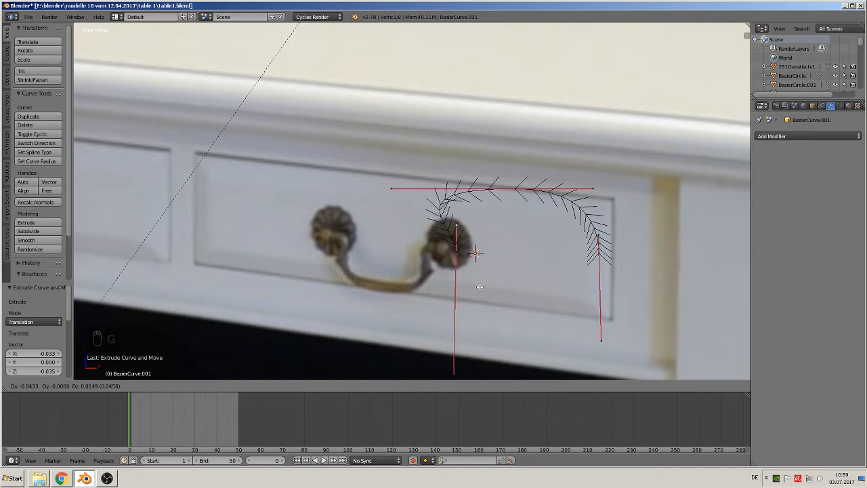
Pull the top point's left handle in by about 0.034 in X and shift the top point about 0.008 in X to even the arch.
{"action": "right_click", "coordinate": [393, 187]}
{"action": "key", "text": "g"}
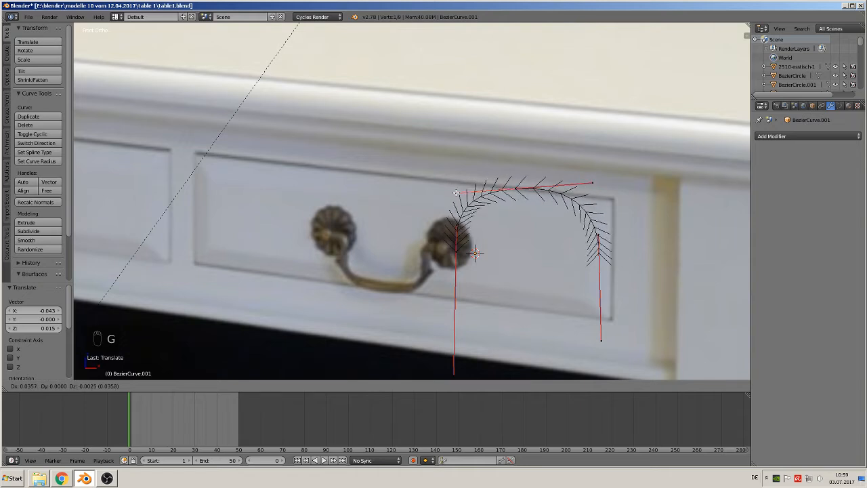
{"action": "left_click", "coordinate": [452, 190]}
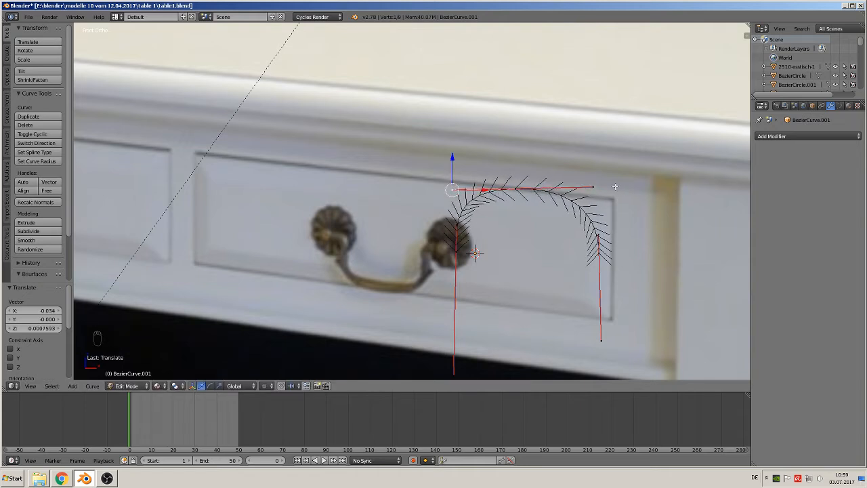
{"action": "key", "text": "g"}
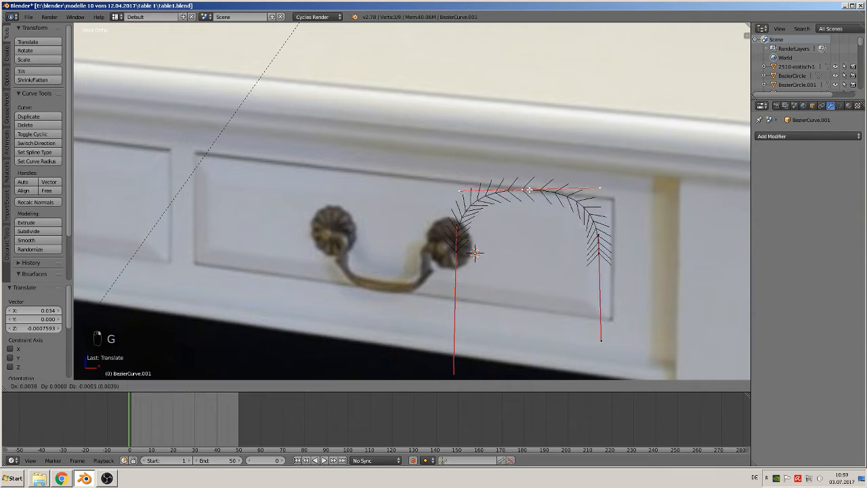
{"action": "left_click", "coordinate": [471, 251]}
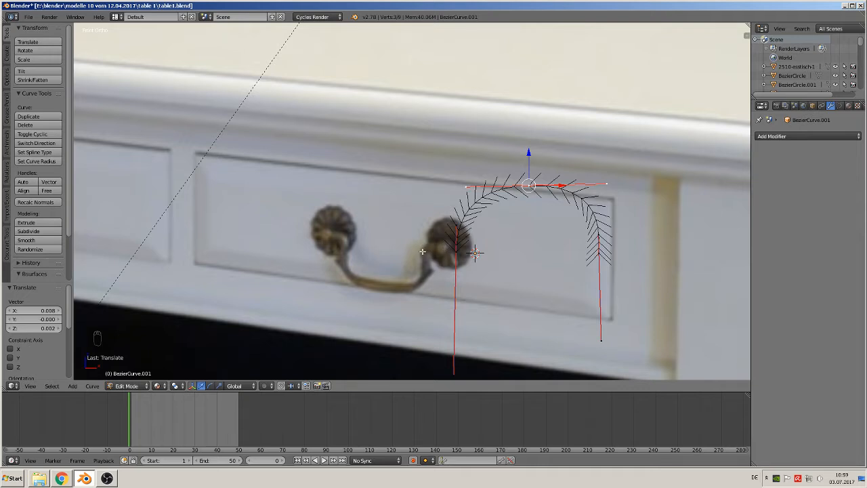
Extrude the arch's left end about 0.034 straight down and raise the previous point's lower handle about 0.059 to straighten the segment.
{"action": "right_click", "coordinate": [458, 253]}
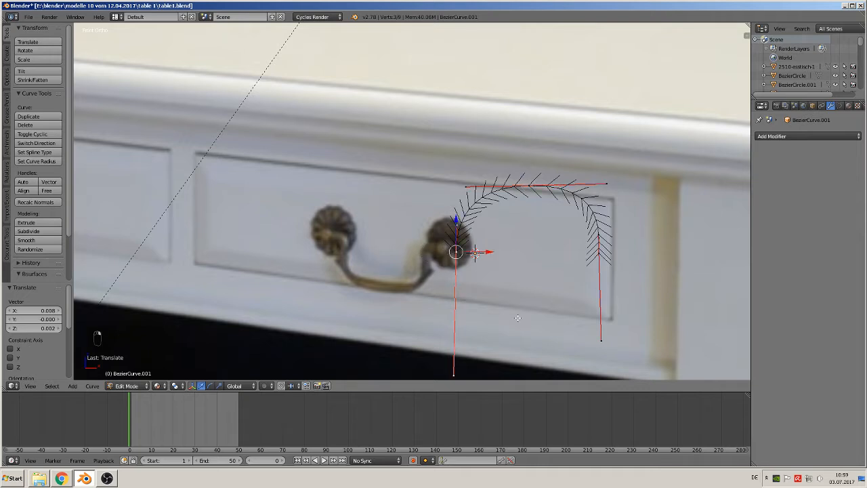
{"action": "middle_click_drag", "start_coordinate": [542, 315], "coordinate": [526, 181], "text": "shift"}
{"action": "key", "text": "e"}
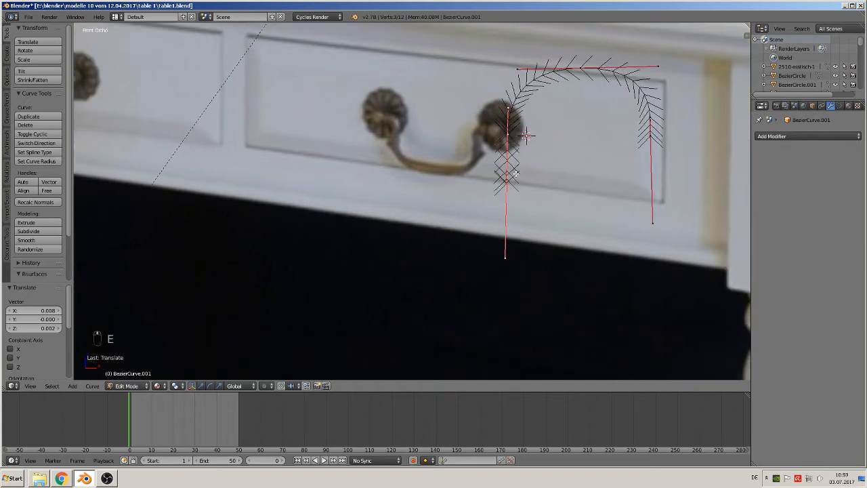
{"action": "left_click", "coordinate": [515, 232]}
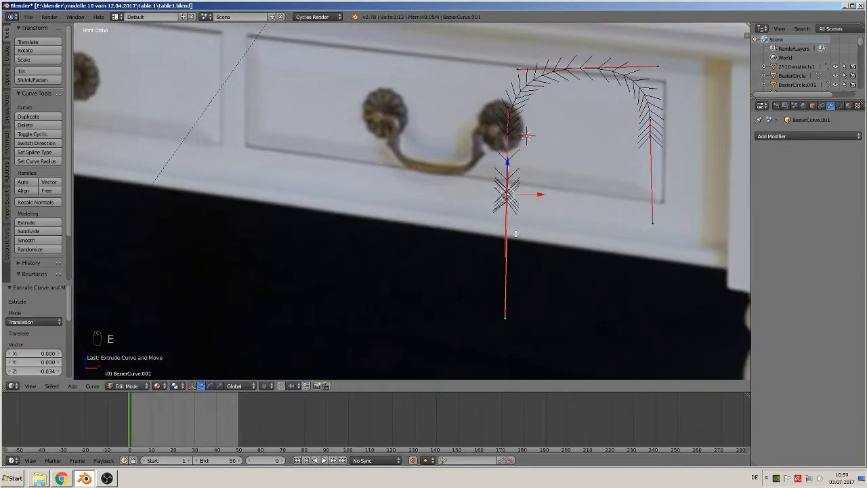
{"action": "right_click", "coordinate": [504, 259]}
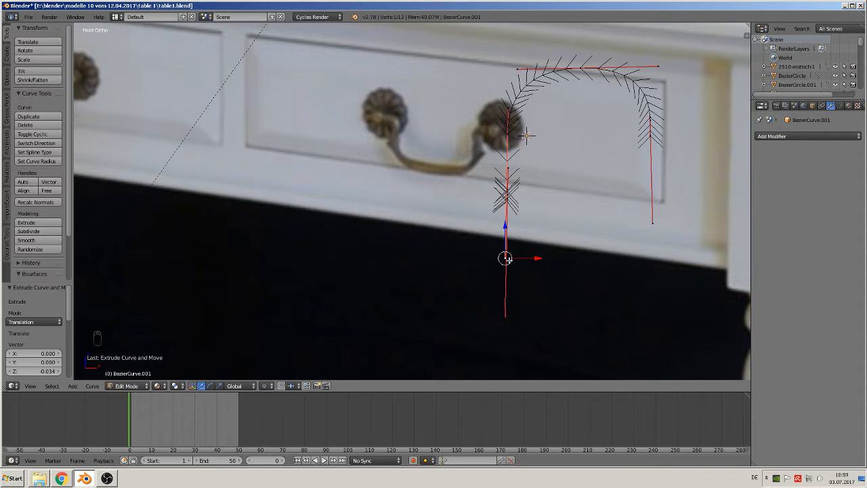
{"action": "key", "text": "g"}
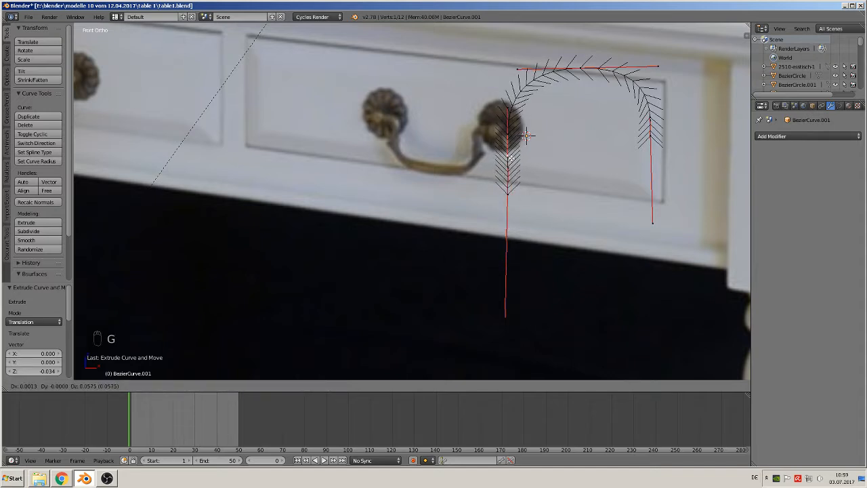
{"action": "left_click", "coordinate": [510, 158]}
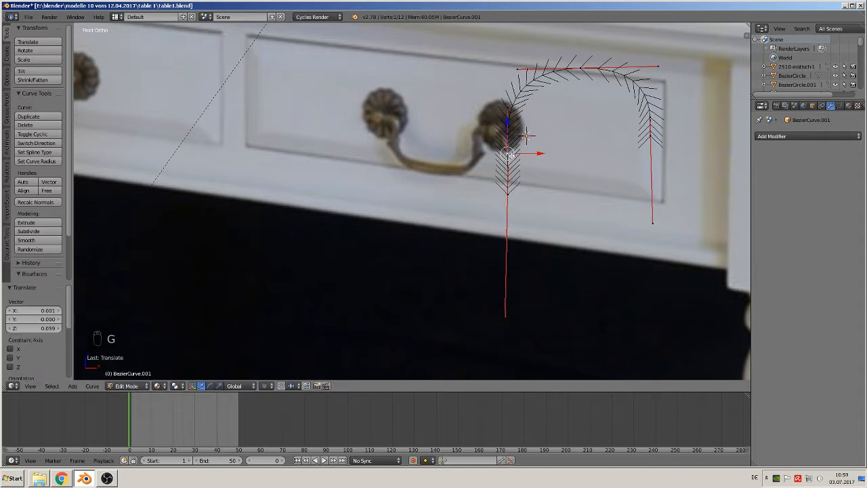
Extrude the lower end about -0.020 in X and -0.013 in Z, and raise the preceding point's lower handle about 0.054.
{"action": "right_click", "coordinate": [507, 195]}
{"action": "key", "text": "e"}
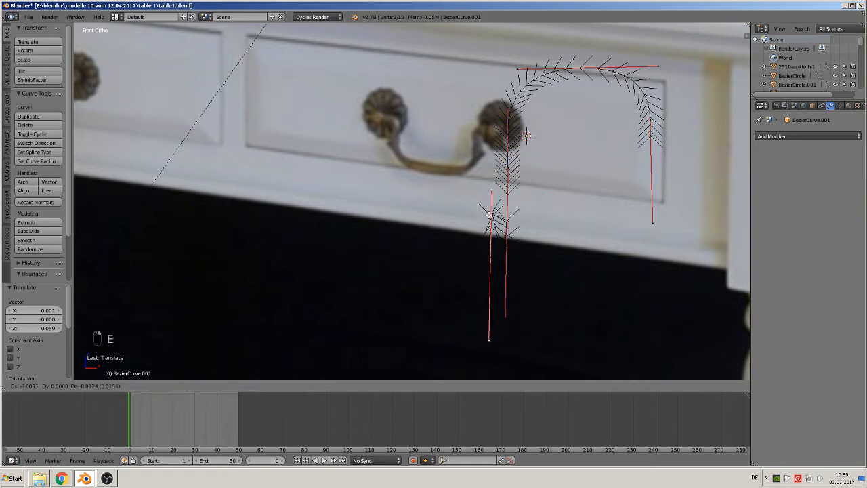
{"action": "left_click", "coordinate": [475, 217]}
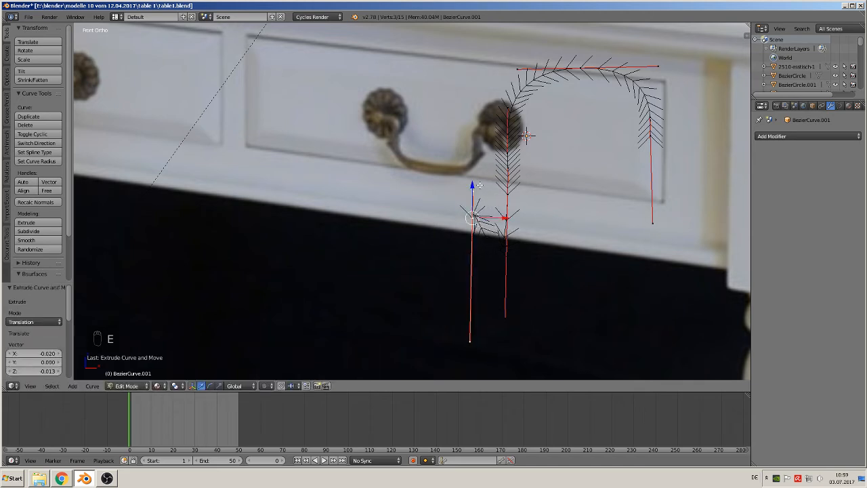
{"action": "right_click", "coordinate": [502, 316]}
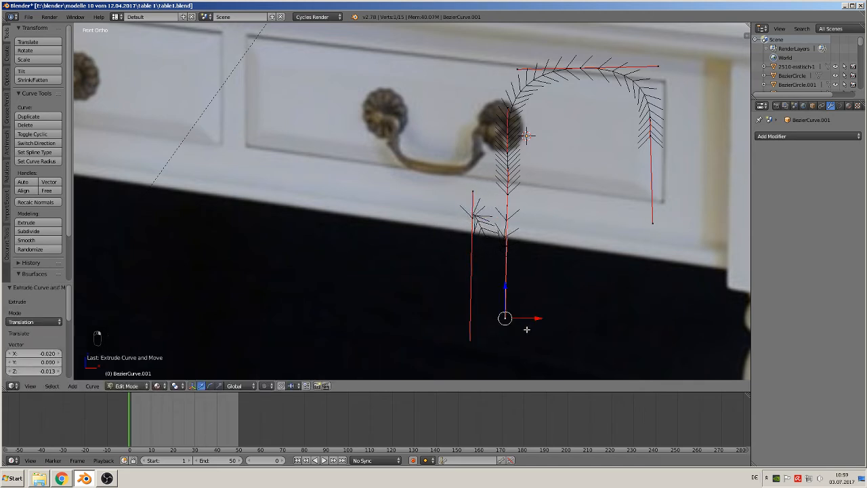
{"action": "key", "text": "g"}
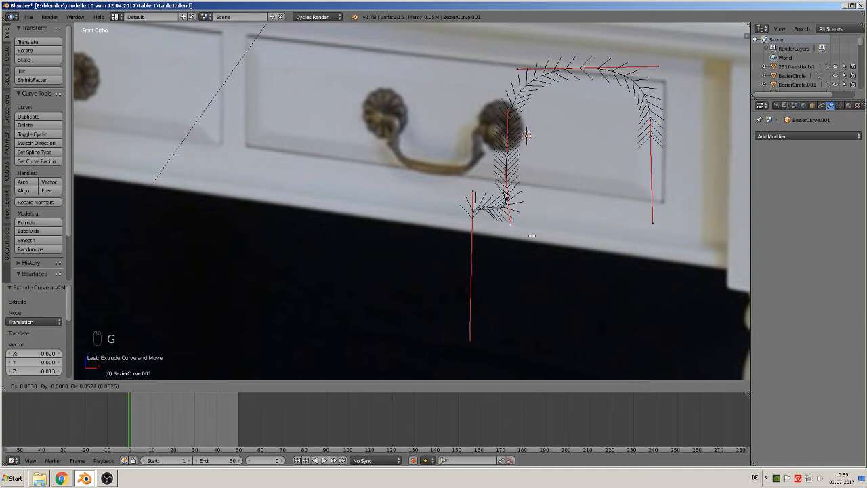
{"action": "left_click", "coordinate": [530, 234]}
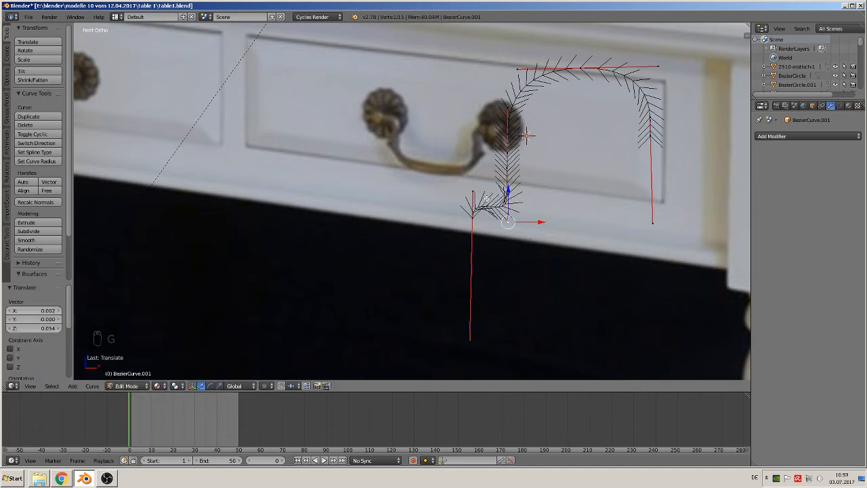
Move the lower end point's upper handle about 0.007 in X and -0.015 in Z to round the corner.
{"action": "right_click", "coordinate": [469, 194]}
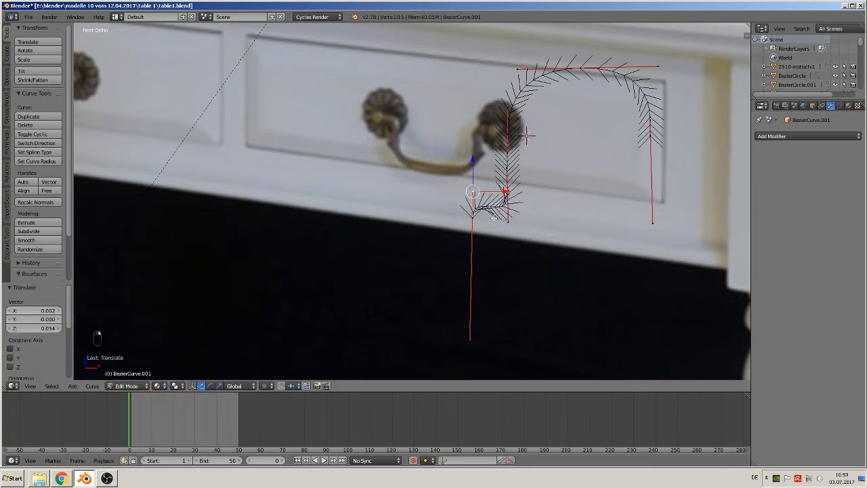
{"action": "key", "text": "g"}
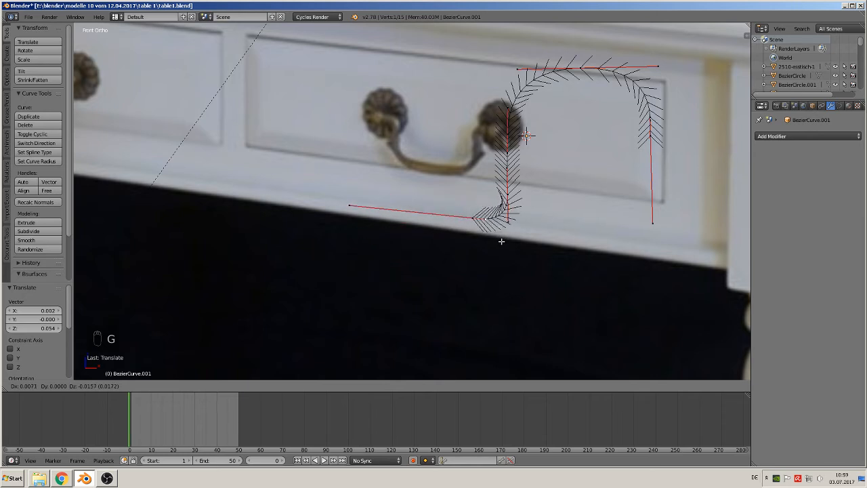
{"action": "left_click", "coordinate": [502, 240]}
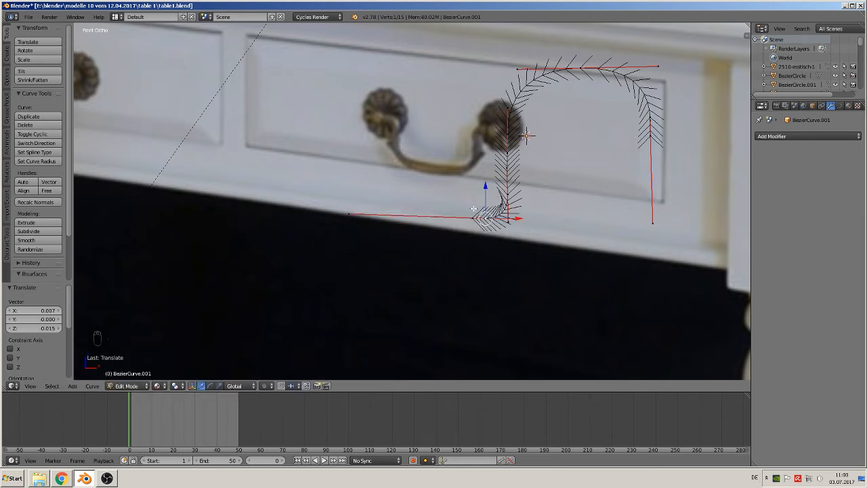
Extrude the curve's lower end about -0.055 in X and 0.002 in Z.
{"action": "right_click", "coordinate": [472, 217]}
{"action": "key", "text": "g"}
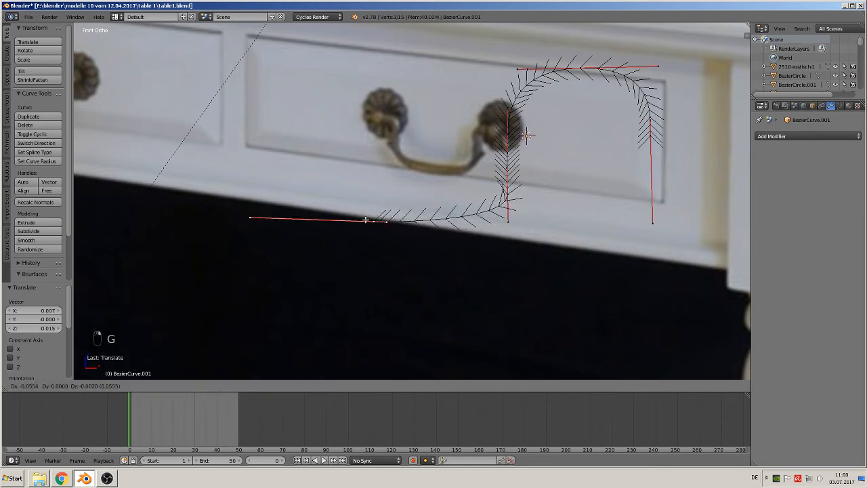
{"action": "right_click", "coordinate": [441, 234]}
{"action": "key", "text": "e"}
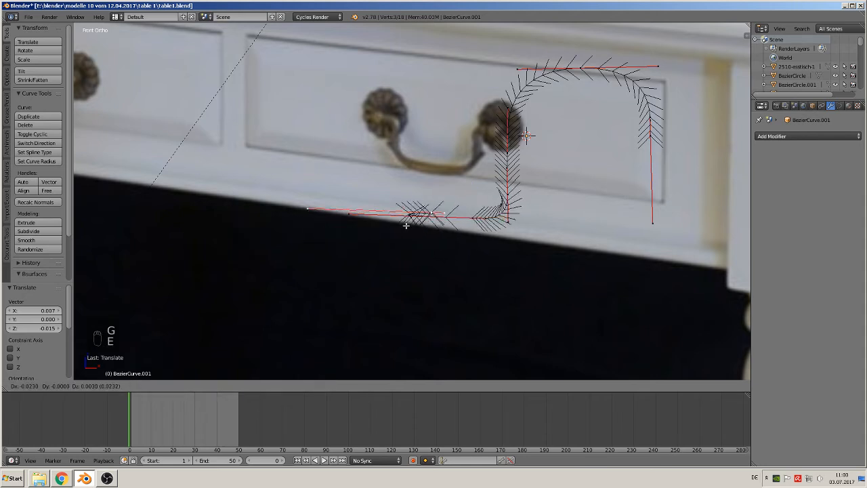
{"action": "left_click", "coordinate": [350, 230]}
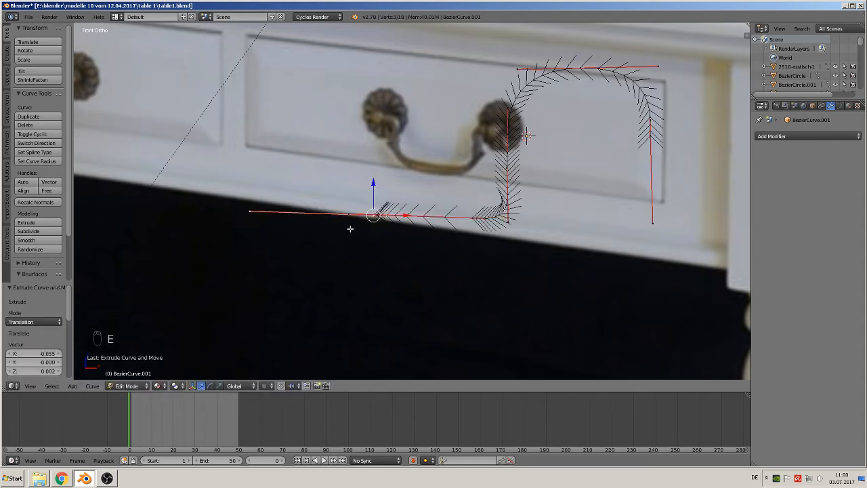
Pull the preceding point's left handle in towards its point and return to Object Mode.
{"action": "right_click", "coordinate": [350, 213]}
{"action": "key", "text": "g"}
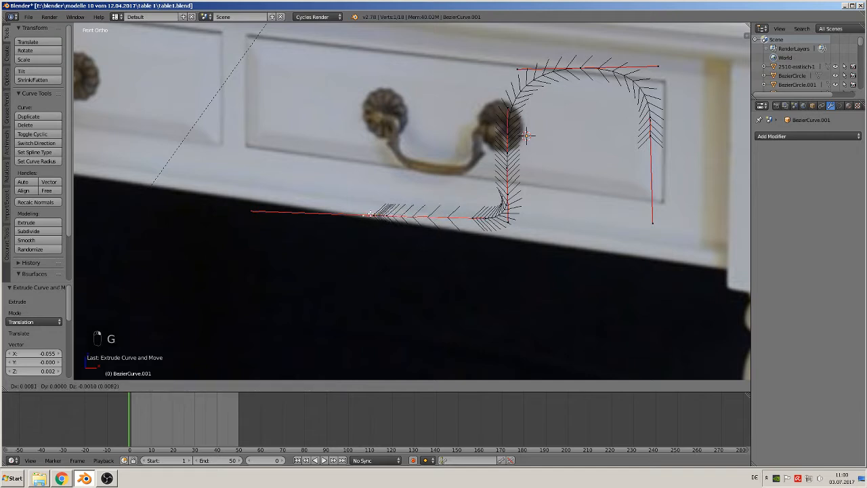
{"action": "left_click", "coordinate": [437, 214]}
{"action": "key", "text": "Tab"}
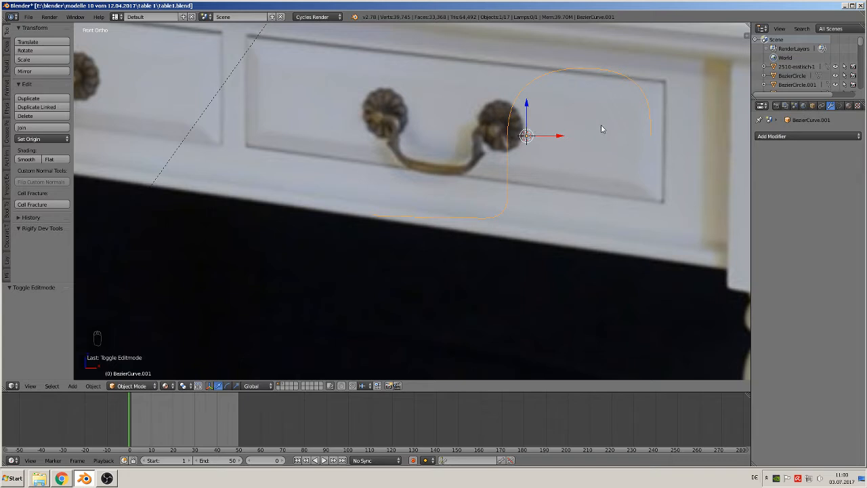
Give the curve a round thickness with fill mode Full and a bevel depth of 0.064.
{"action": "key", "text": "KP_7"}
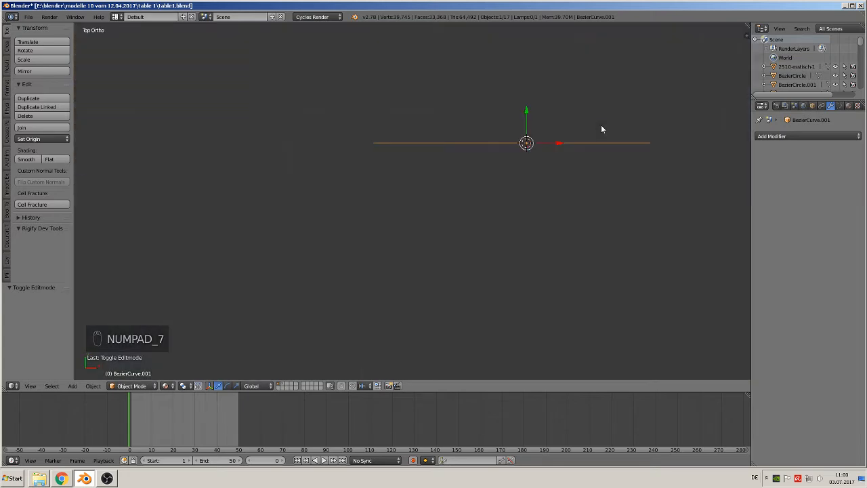
{"action": "key", "text": "KP_1"}
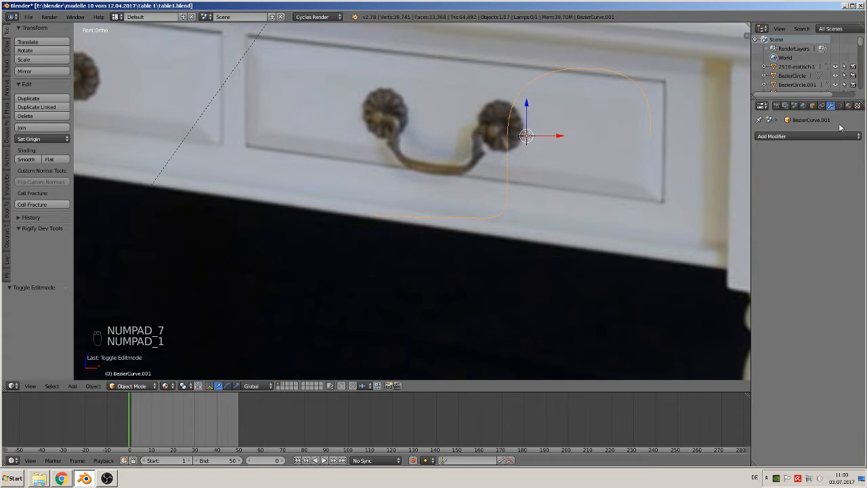
{"action": "left_click", "coordinate": [840, 106]}
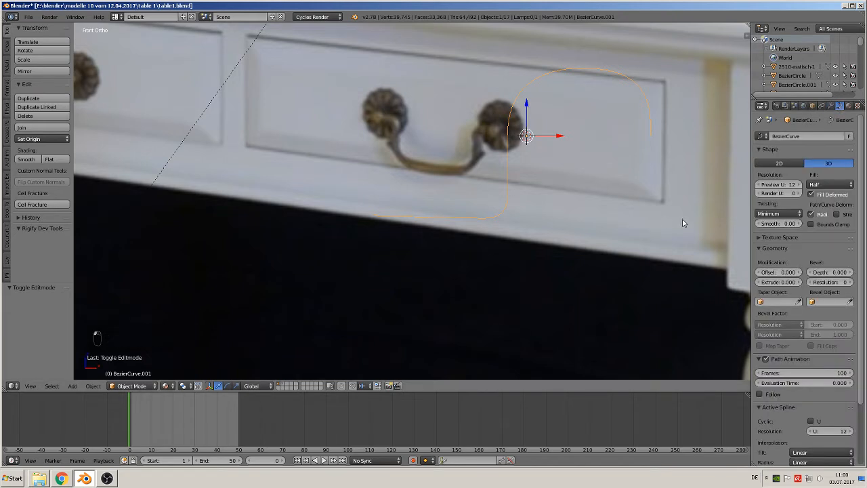
{"action": "left_click", "coordinate": [822, 185]}
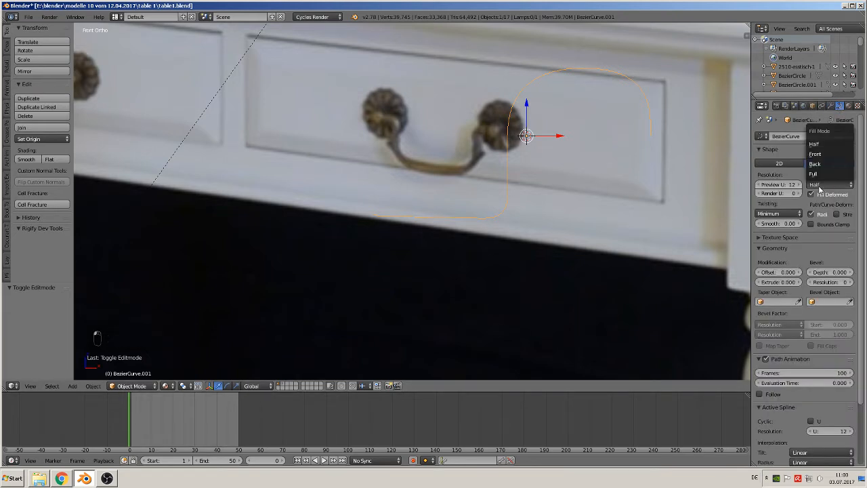
{"action": "left_click", "coordinate": [813, 174]}
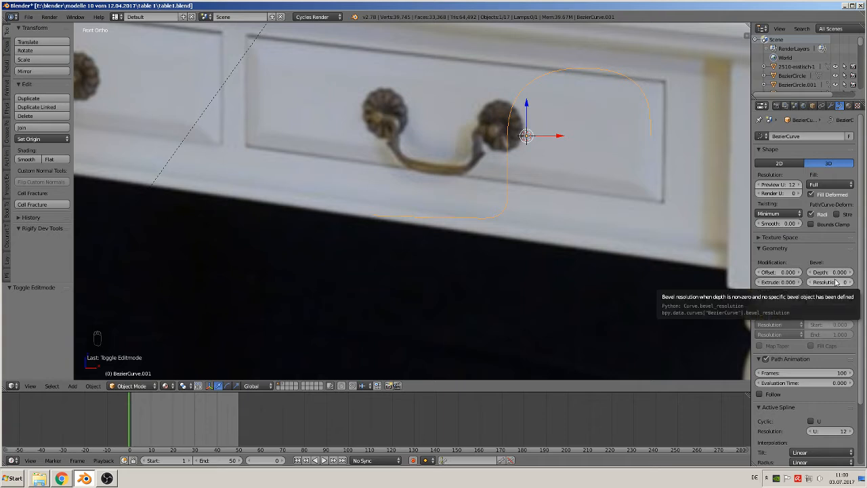
{"action": "left_click_drag", "start_coordinate": [831, 272], "coordinate": [862, 272]}
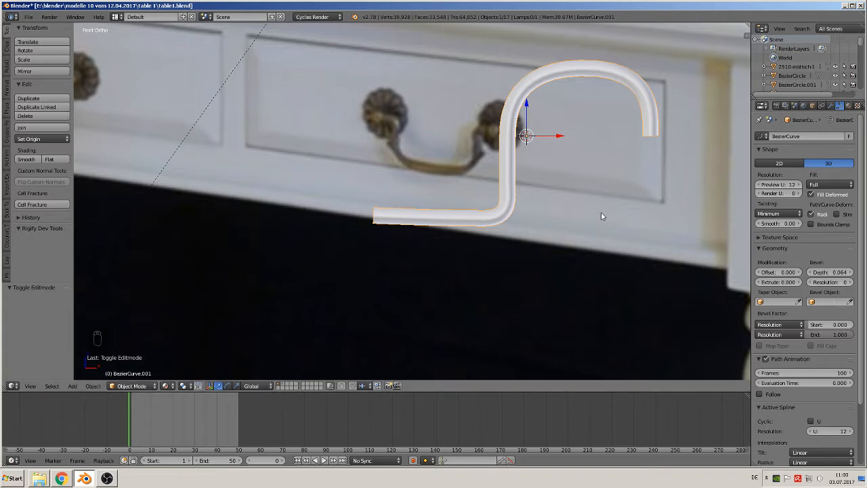
Move the pull curve about -0.041 along Y.
{"action": "middle_click_drag", "start_coordinate": [602, 214], "coordinate": [562, 230]}
{"action": "key", "text": "g"}
{"action": "key", "text": "y"}
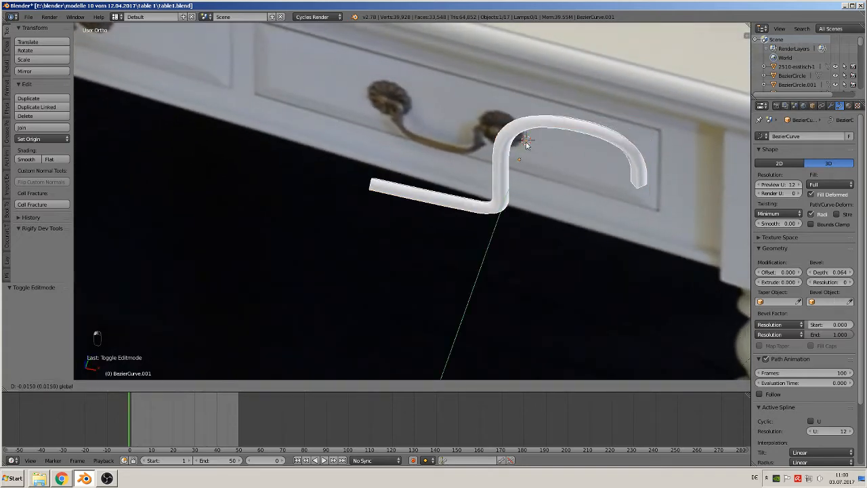
{"action": "key", "text": "Return"}
{"action": "scroll", "coordinate": [644, 232], "scroll_direction": "up", "scroll_amount": 2}
{"action": "middle_click_drag", "start_coordinate": [644, 232], "coordinate": [556, 250]}
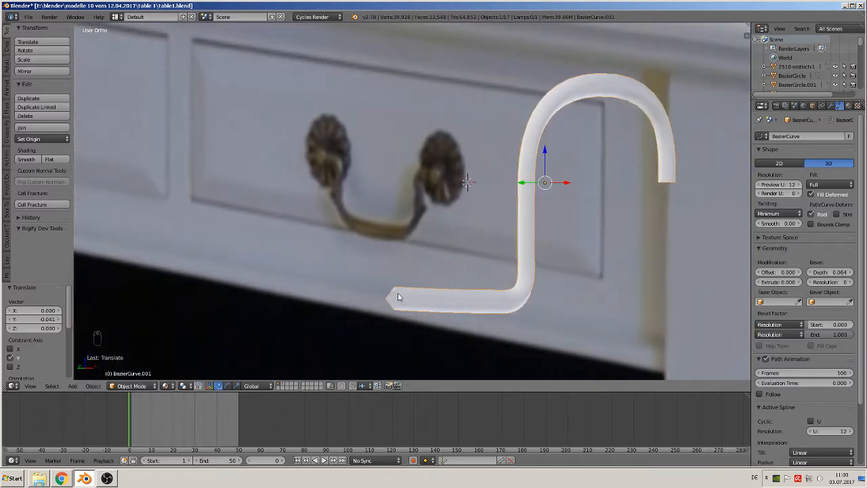
Set the curve's bevel resolution to 3 to smooth the tube.
{"action": "left_click", "coordinate": [851, 282]}
{"action": "left_click", "coordinate": [850, 283]}
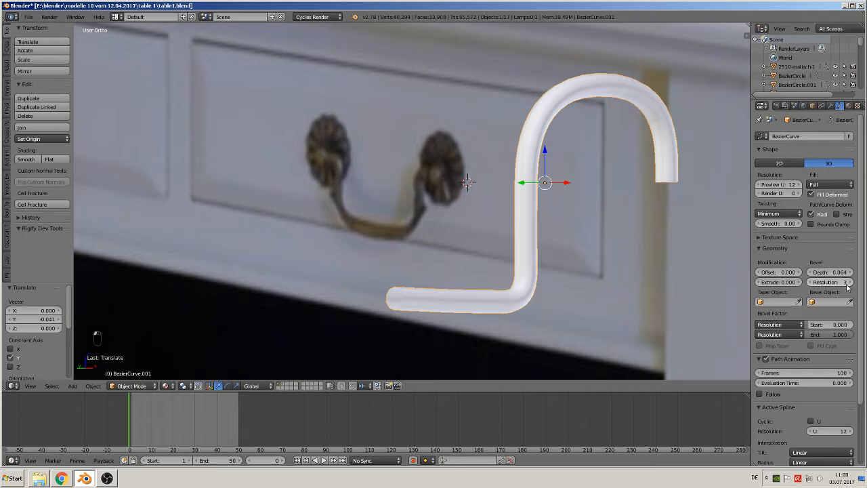
{"action": "middle_click_drag", "start_coordinate": [664, 251], "coordinate": [593, 276]}
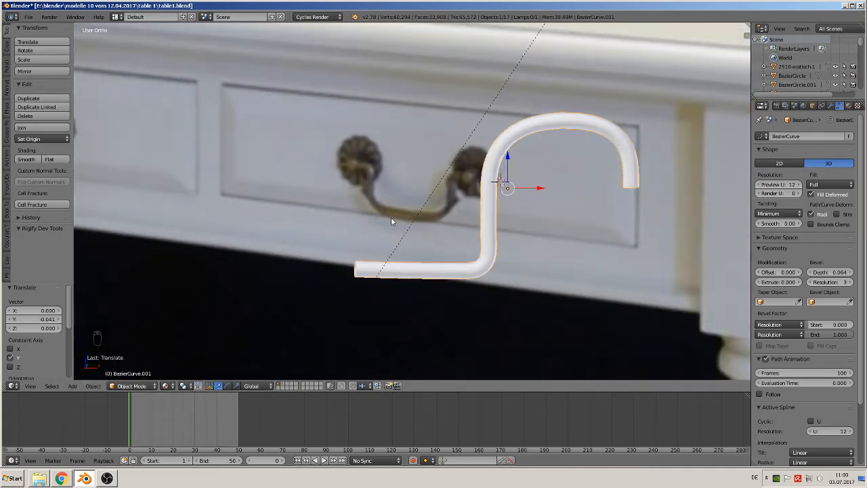
Lower the curve's left end point about 0.014 along Z in Edit Mode.
{"action": "scroll", "coordinate": [419, 240], "scroll_direction": "down", "scroll_amount": 2}
{"action": "key", "text": "Tab"}
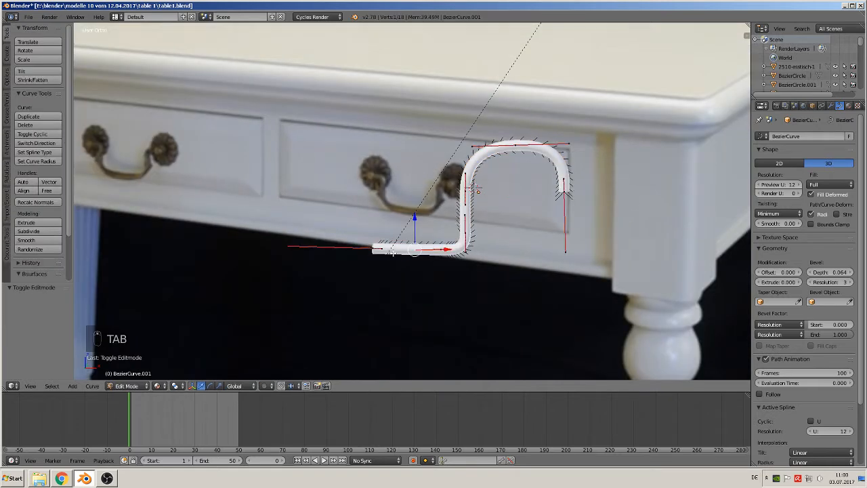
{"action": "scroll", "coordinate": [388, 278], "scroll_direction": "up", "scroll_amount": 2}
{"action": "key", "text": "g"}
{"action": "key", "text": "z"}
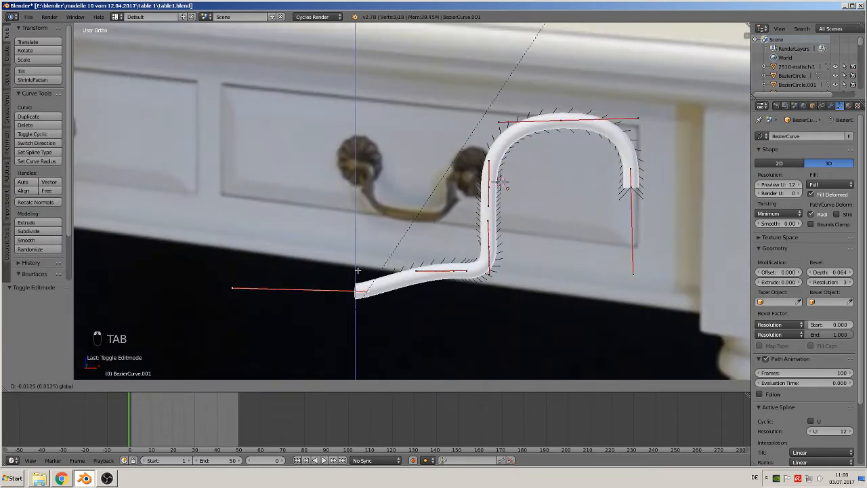
{"action": "left_click", "coordinate": [476, 285]}
Lower the lower bend point's left handle about 0.010 in Z and the point itself about 0.007 in Z.
{"action": "right_click", "coordinate": [454, 271]}
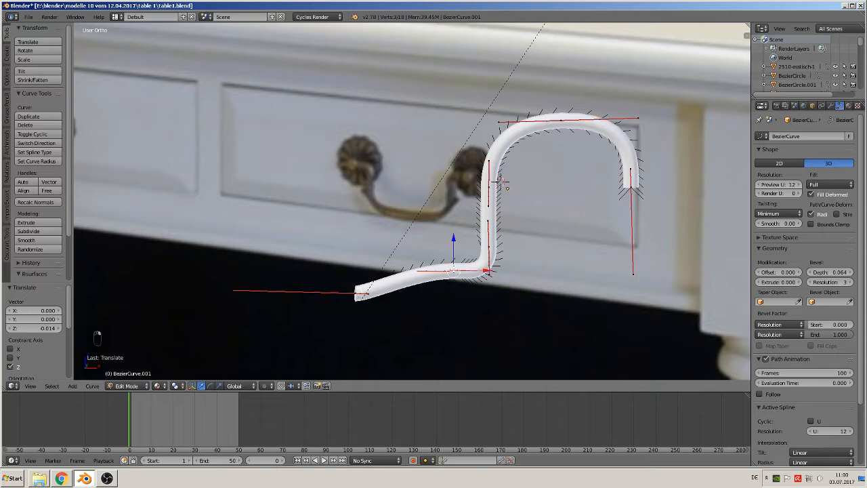
{"action": "right_click", "coordinate": [415, 272]}
{"action": "key", "text": "g"}
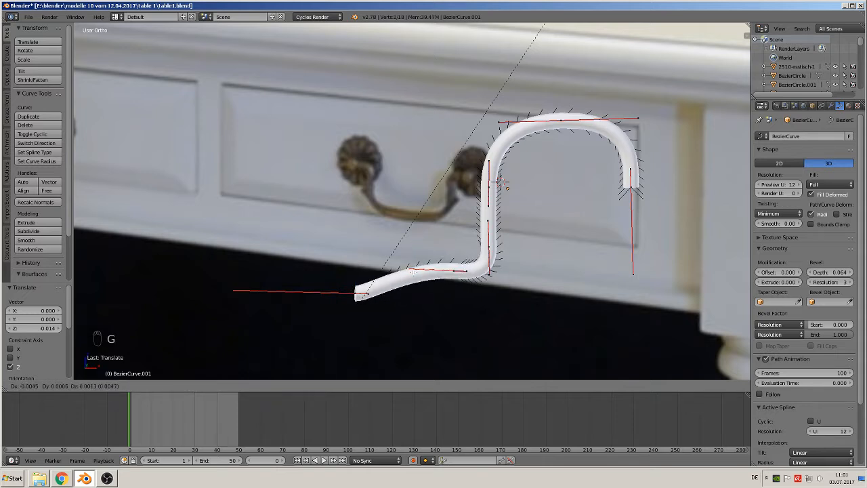
{"action": "left_click", "coordinate": [420, 289]}
{"action": "right_click", "coordinate": [454, 271]}
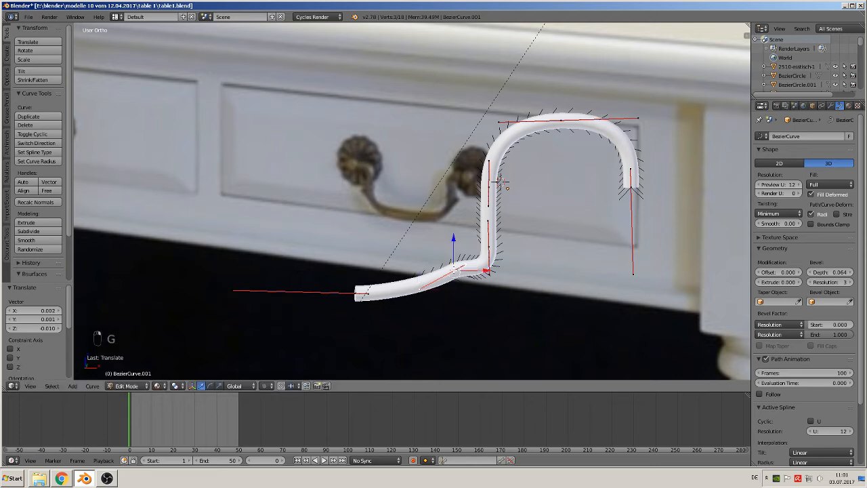
{"action": "key", "text": "g"}
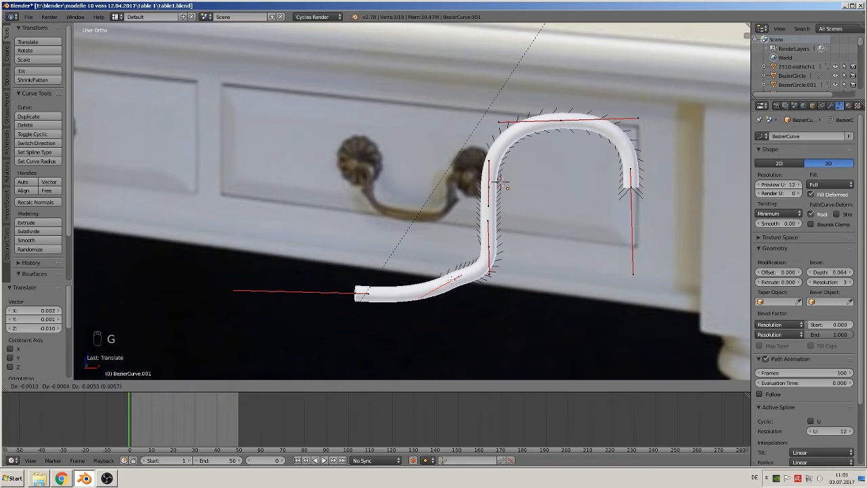
{"action": "left_click", "coordinate": [454, 281]}
Raise the bend point's left handle about 0.003 in Z and the vertical segment's lowest handle about 0.001 in Z.
{"action": "right_click", "coordinate": [421, 300]}
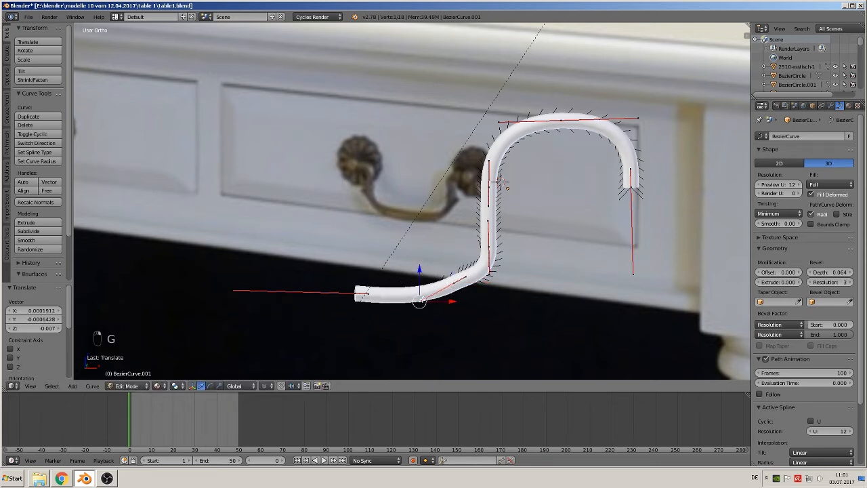
{"action": "key", "text": "g"}
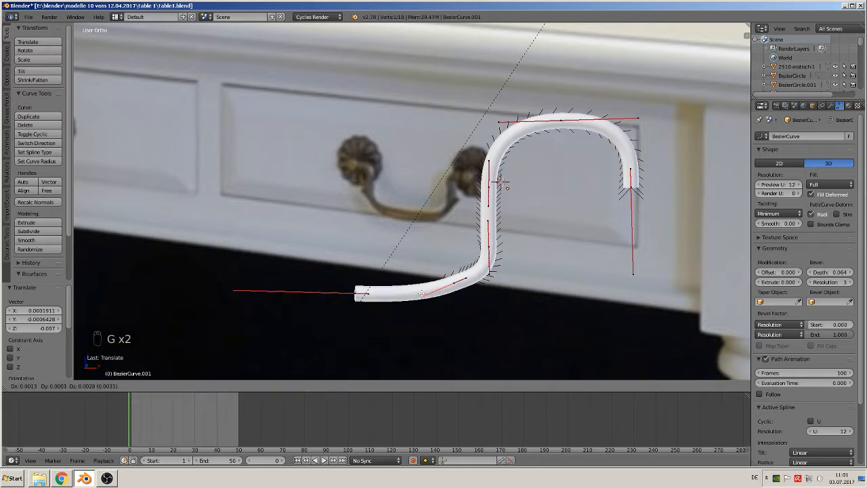
{"action": "left_click", "coordinate": [422, 296]}
{"action": "right_click", "coordinate": [487, 276]}
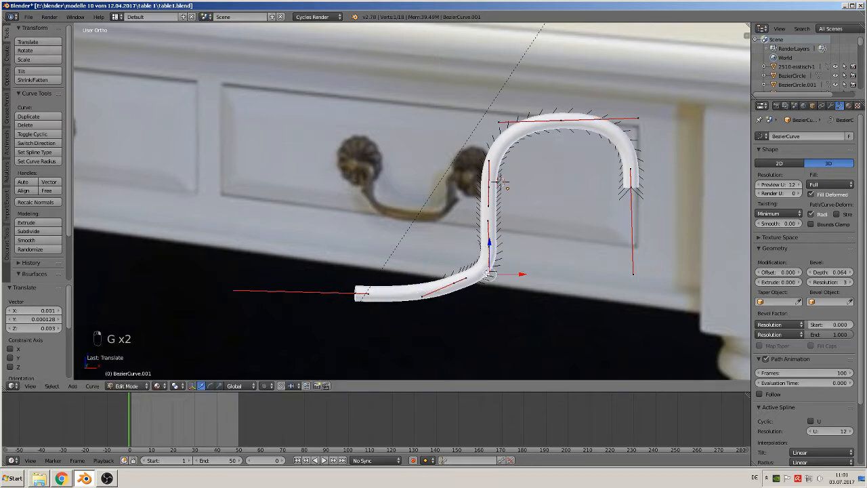
{"action": "key", "text": "g"}
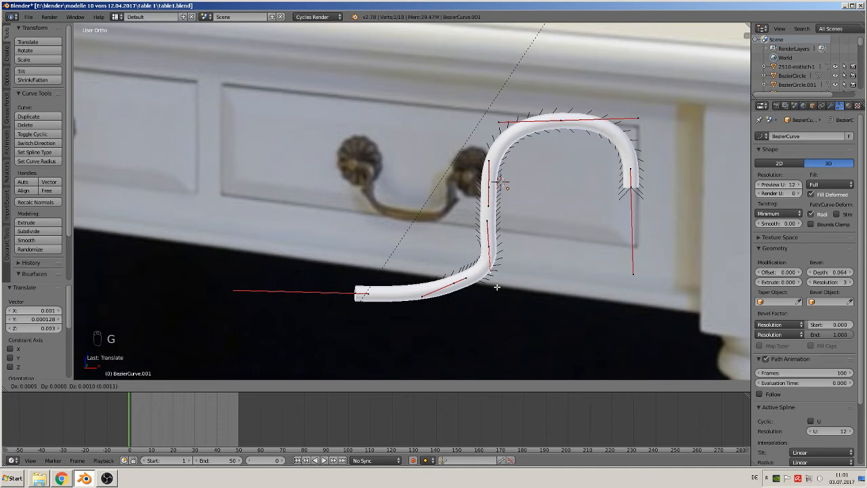
{"action": "left_click", "coordinate": [496, 287]}
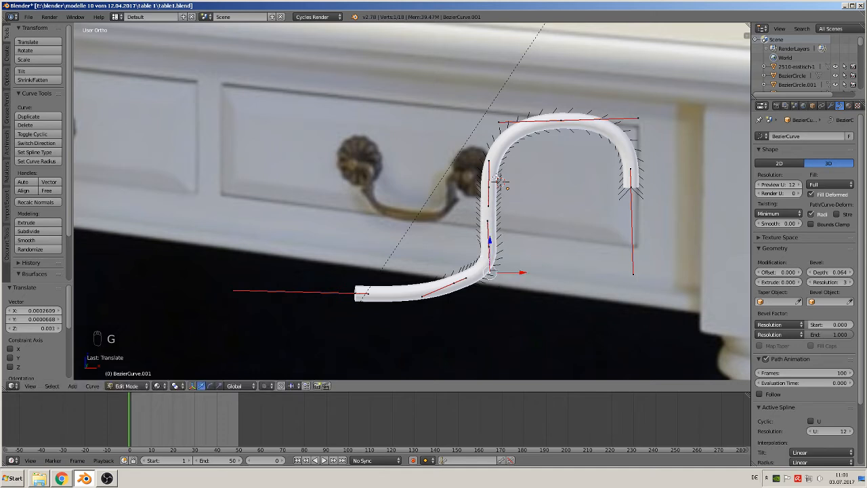
Nudge the vertical segment's upper point about -0.0005 in Z and move the arch top's left handle about -0.005 in X and 0.001 in Z.
{"action": "right_click", "coordinate": [498, 181]}
{"action": "key", "text": "g"}
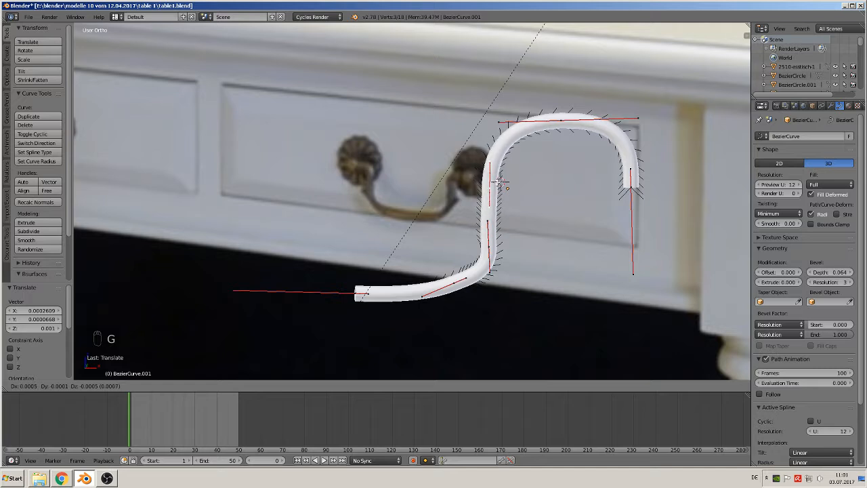
{"action": "left_click", "coordinate": [508, 172]}
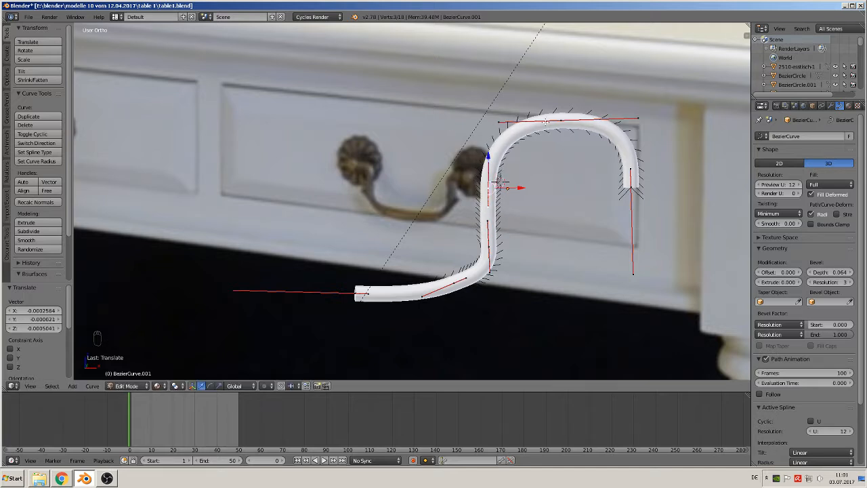
{"action": "key", "text": "g"}
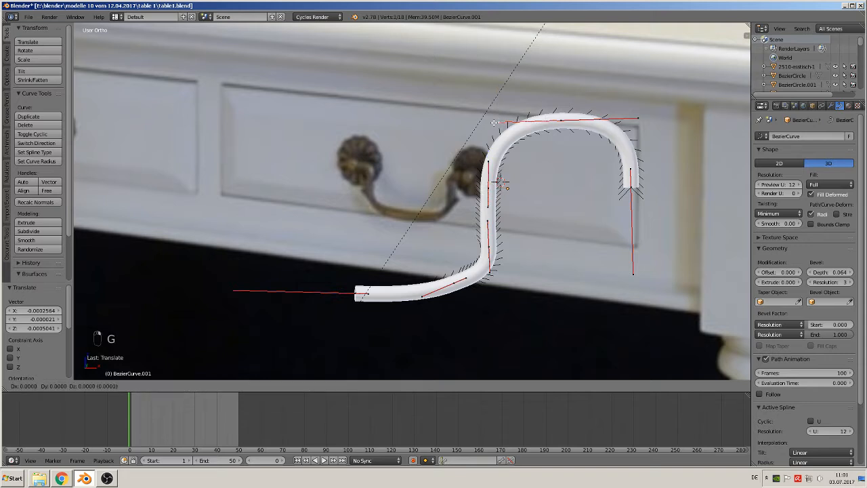
{"action": "left_click", "coordinate": [485, 120]}
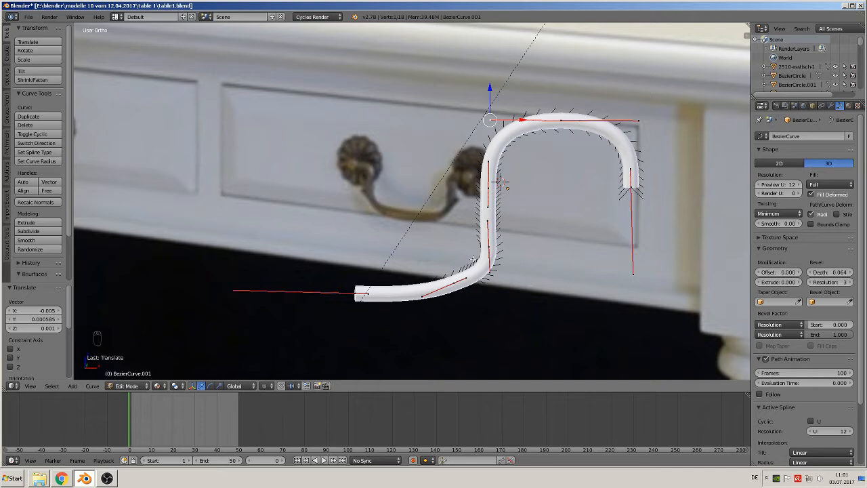
Extend the lower arm by moving its left end point about -0.033 along X, and return to Object Mode.
{"action": "right_click", "coordinate": [364, 294]}
{"action": "key", "text": "g"}
{"action": "key", "text": "x"}
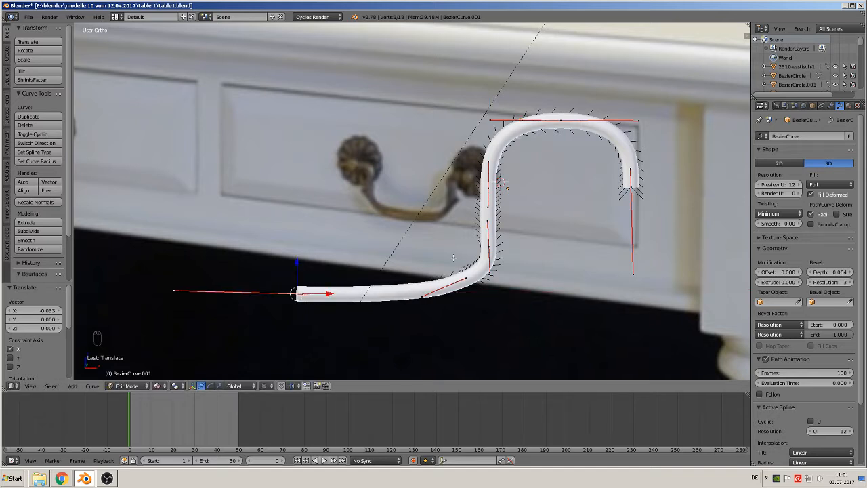
{"action": "key", "text": "Tab"}
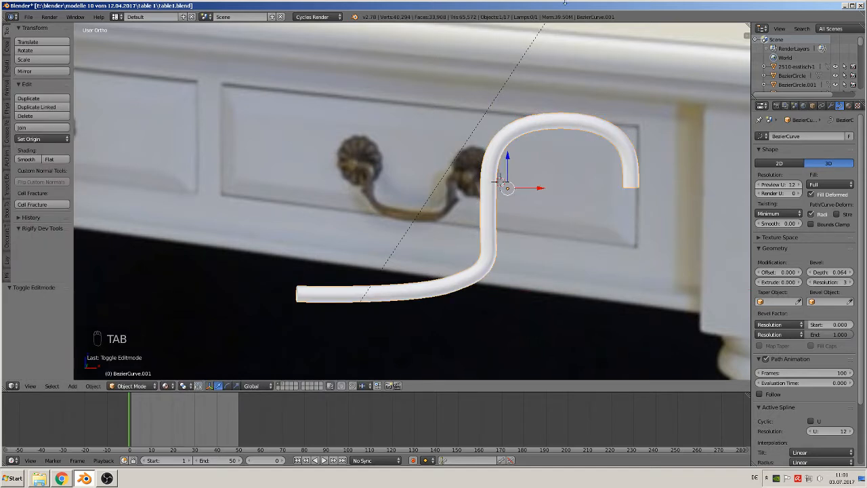
Duplicate the drawer pull curve and move the copy about -0.546 along X.
{"action": "scroll", "coordinate": [519, 207], "scroll_direction": "down", "scroll_amount": 4}
{"action": "scroll", "coordinate": [513, 217], "scroll_direction": "down", "scroll_amount": 2}
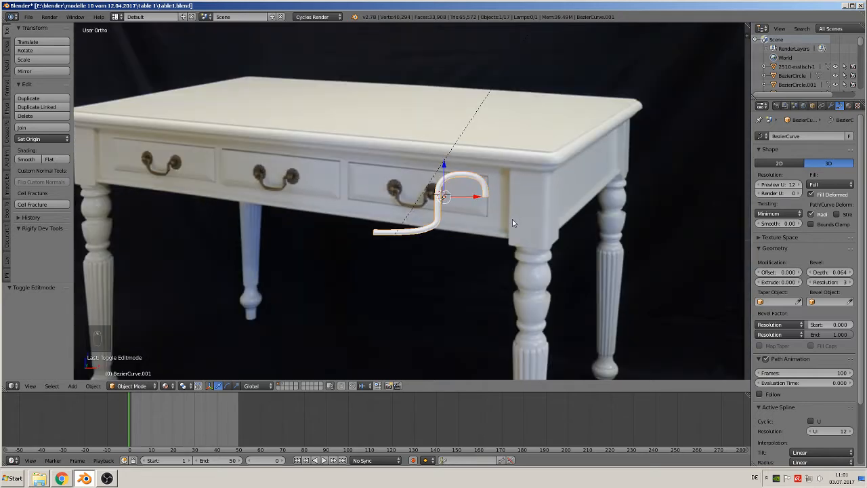
{"action": "scroll", "coordinate": [498, 233], "scroll_direction": "down", "scroll_amount": 1}
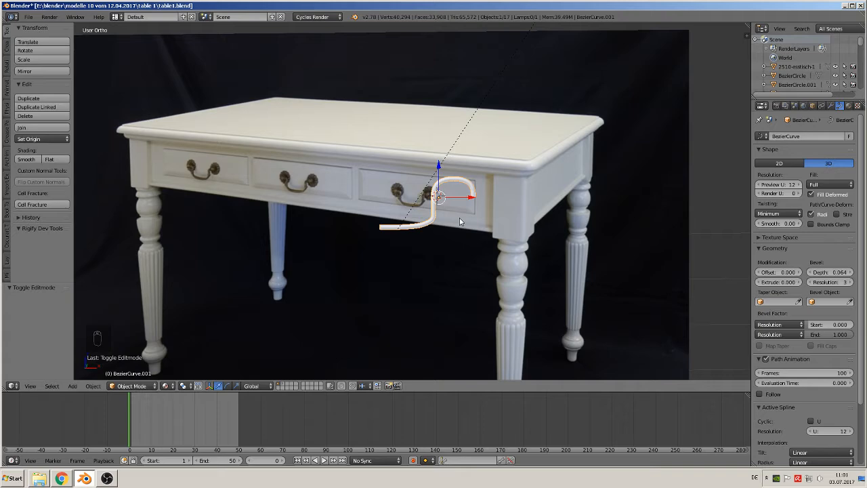
{"action": "key", "text": "shift+d"}
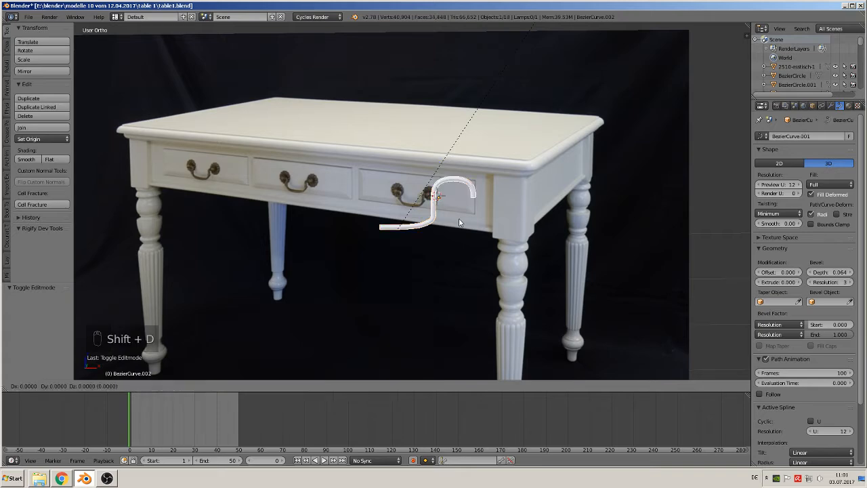
{"action": "key", "text": "x"}
{"action": "left_click", "coordinate": [199, 204]}
{"action": "middle_click_drag", "start_coordinate": [199, 205], "coordinate": [529, 265], "text": "shift"}
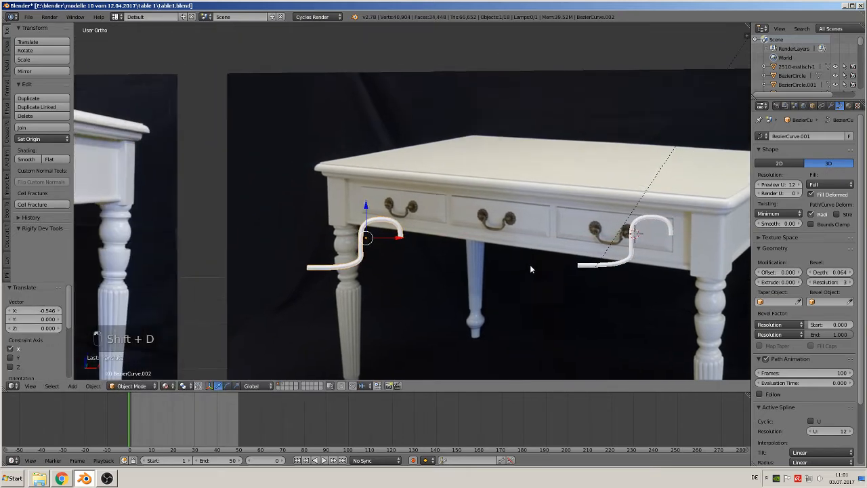
{"action": "scroll", "coordinate": [529, 265], "scroll_direction": "up", "scroll_amount": 2}
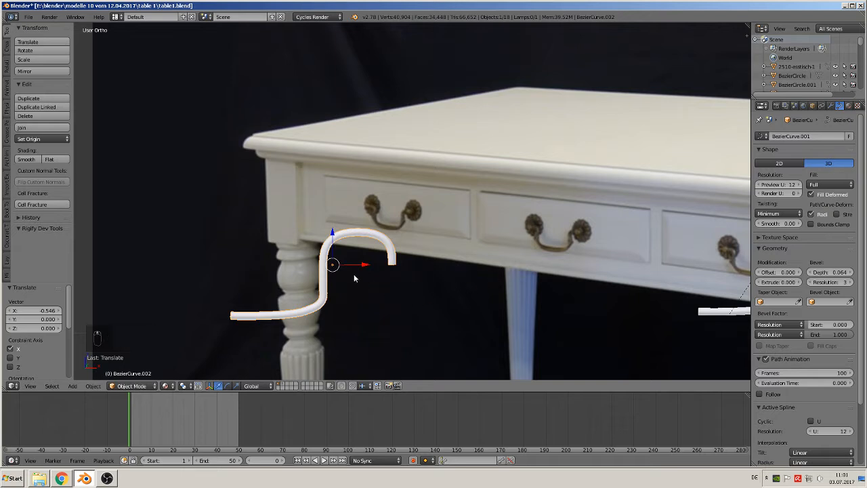
In Edit Mode on the copy, select the lower arm's end and bend points and raise them about 0.016 in Z.
{"action": "key", "text": "Tab"}
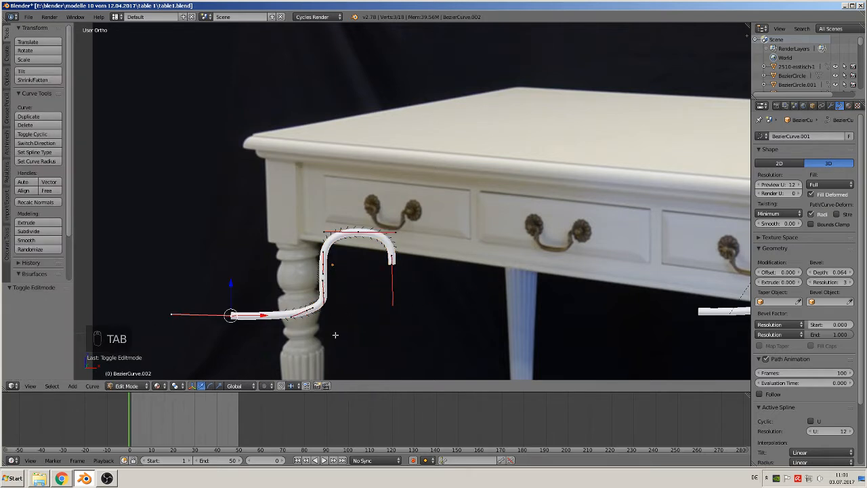
{"action": "key", "text": "b"}
{"action": "key", "text": "b"}
{"action": "left_click_drag", "start_coordinate": [349, 338], "coordinate": [133, 282]}
{"action": "key", "text": "Escape"}
{"action": "key", "text": "g"}
{"action": "key", "text": "z"}
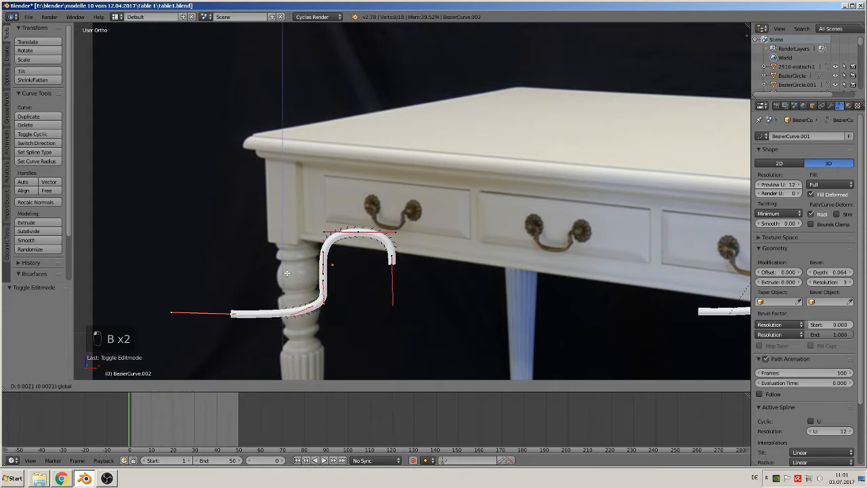
{"action": "left_click", "coordinate": [291, 262]}
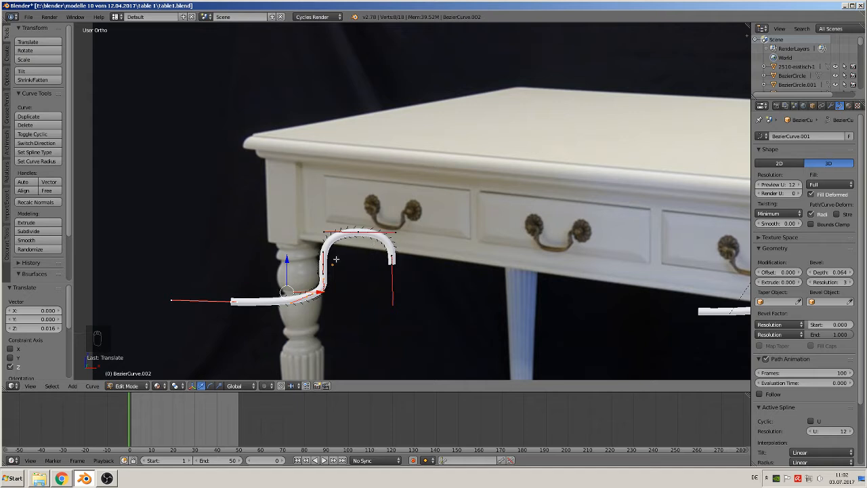
Lower the arch's top point about 0.007 in Z and return to Object Mode.
{"action": "right_click", "coordinate": [361, 232]}
{"action": "left_click_drag", "start_coordinate": [361, 202], "coordinate": [359, 206]}
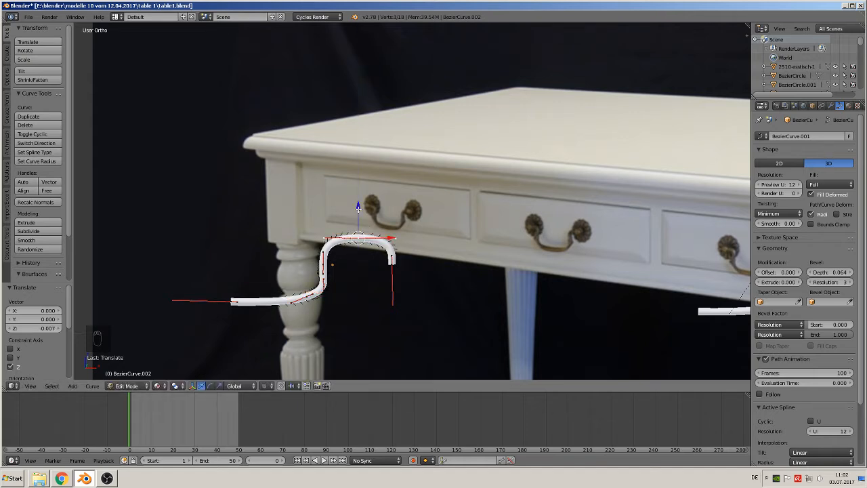
{"action": "key", "text": "Tab"}
Duplicate the reshaped curve and move the new copy about -0.144 along Z.
{"action": "scroll", "coordinate": [356, 285], "scroll_direction": "down", "scroll_amount": 2}
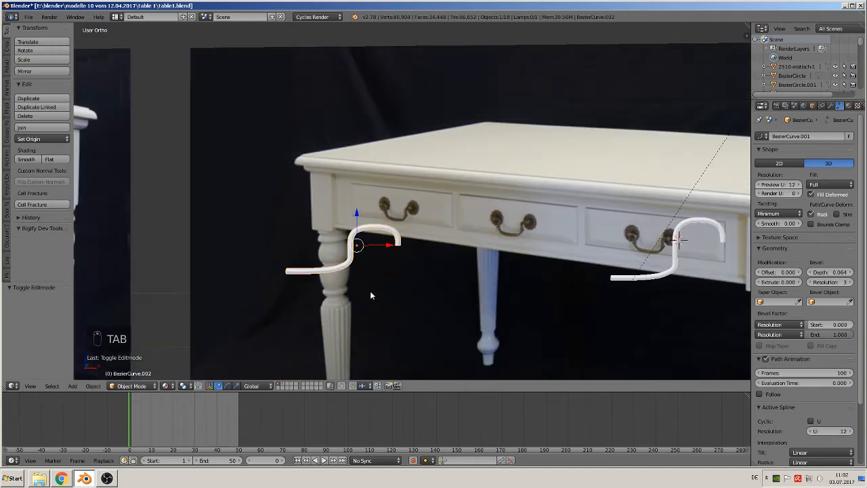
{"action": "scroll", "coordinate": [373, 293], "scroll_direction": "down", "scroll_amount": 2}
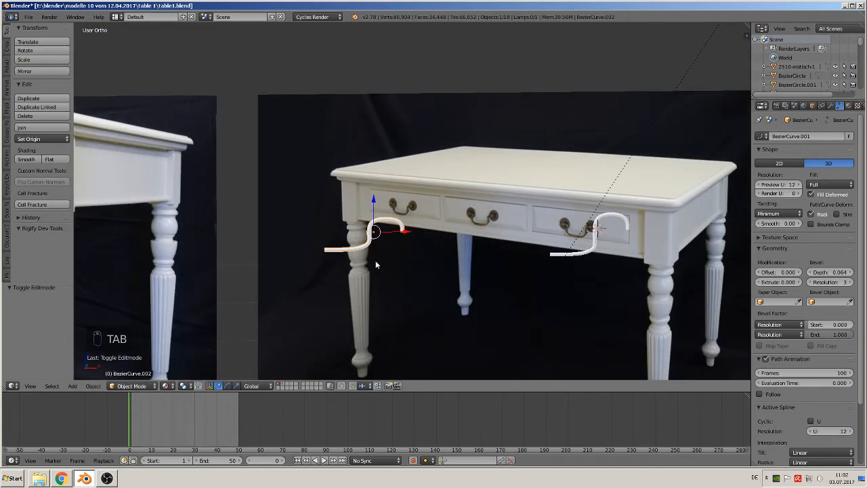
{"action": "middle_click_drag", "start_coordinate": [376, 252], "coordinate": [482, 239], "text": "shift"}
{"action": "scroll", "coordinate": [494, 224], "scroll_direction": "up", "scroll_amount": 1}
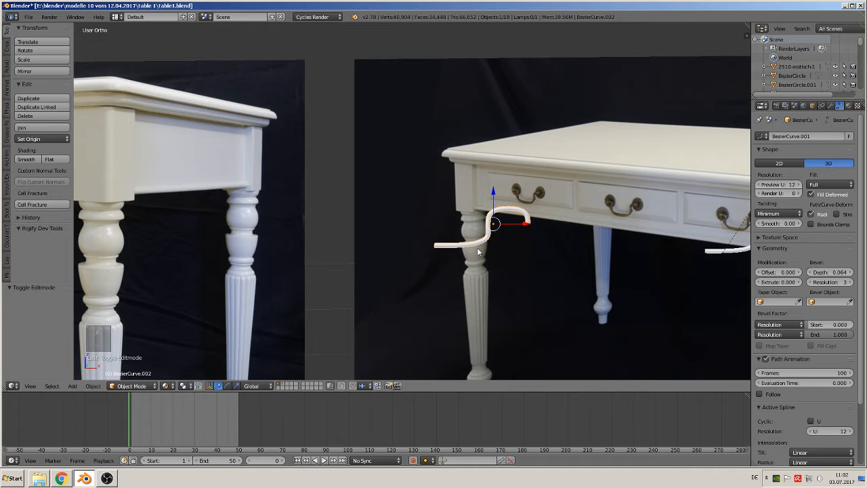
{"action": "key", "text": "shift+d"}
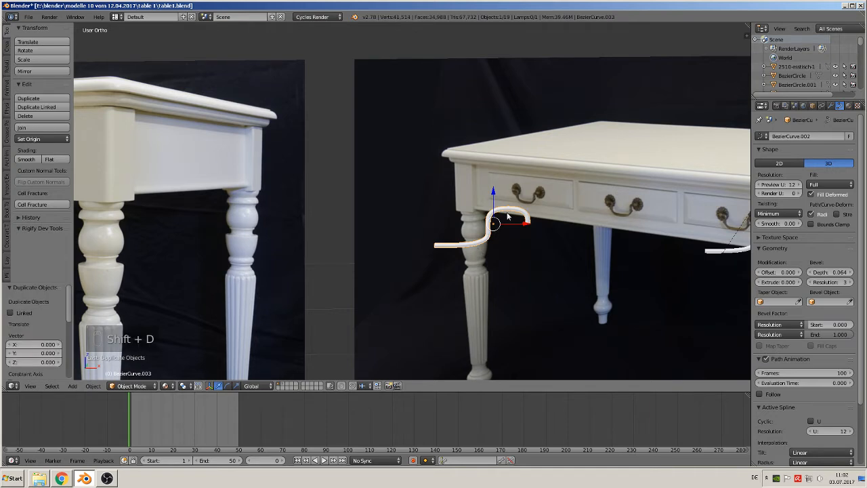
{"action": "key", "text": "z"}
{"action": "left_click", "coordinate": [485, 262]}
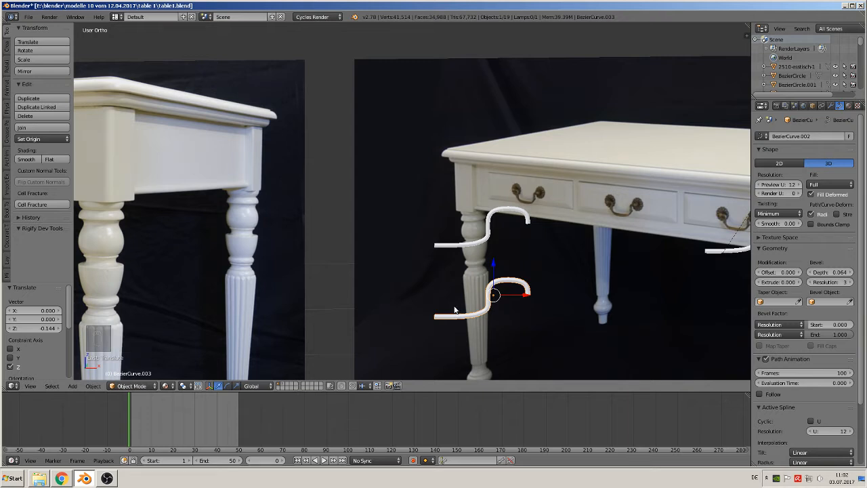
Convert the lowest curve copy to a mesh and enter Edit Mode on it.
{"action": "key", "text": "alt+c"}
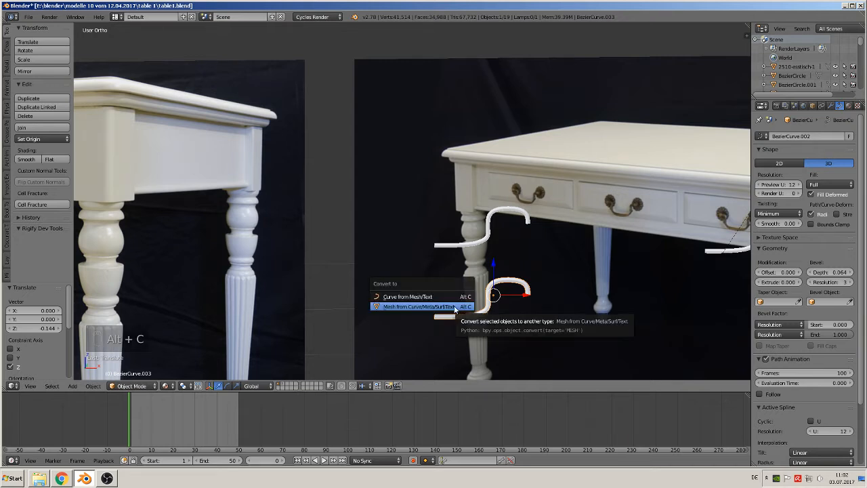
{"action": "left_click", "coordinate": [456, 305]}
{"action": "scroll", "coordinate": [473, 312], "scroll_direction": "down", "scroll_amount": 1}
{"action": "key", "text": "Tab"}
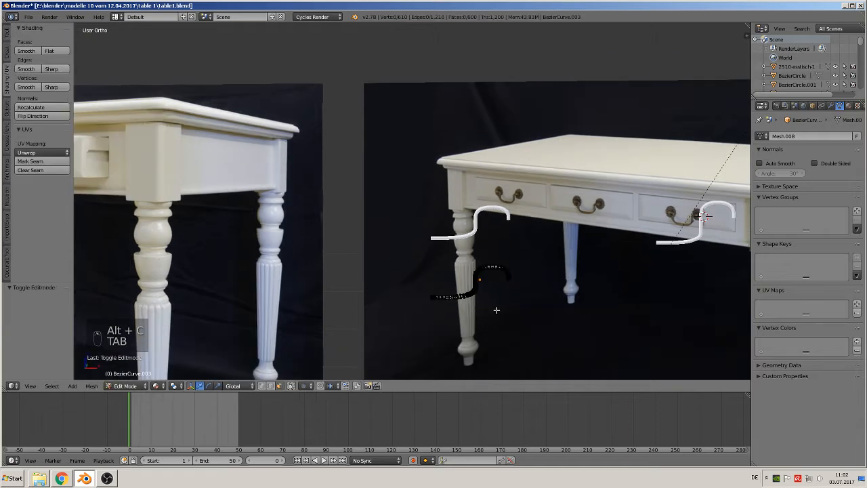
{"action": "scroll", "coordinate": [497, 310], "scroll_direction": "up", "scroll_amount": 3}
{"action": "middle_click_drag", "start_coordinate": [496, 280], "coordinate": [517, 265], "text": "shift"}
{"action": "scroll", "coordinate": [436, 191], "scroll_direction": "up", "scroll_amount": 2}
{"action": "key", "text": "Tab"}
{"action": "key", "text": "Tab"}
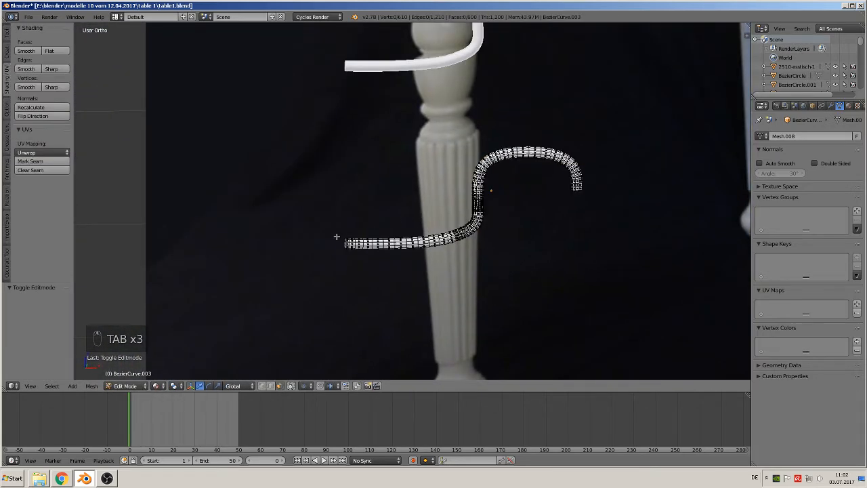
In front view, duplicate the entire pull mesh and move the duplicate about -0.250 along X.
{"action": "key", "text": "KP_1"}
{"action": "scroll", "coordinate": [573, 285], "scroll_direction": "down", "scroll_amount": 4}
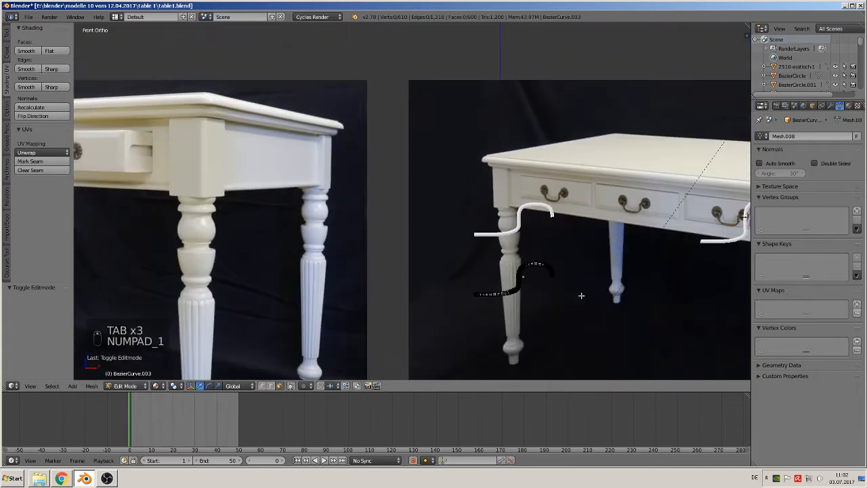
{"action": "scroll", "coordinate": [577, 296], "scroll_direction": "up", "scroll_amount": 6}
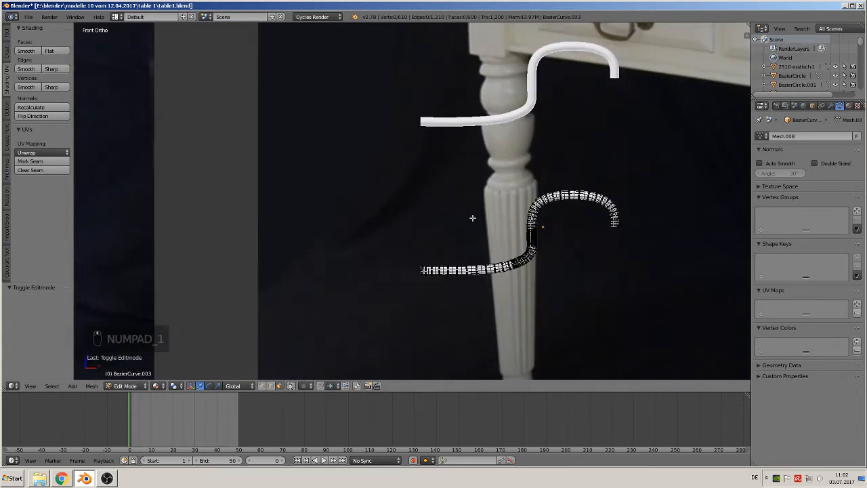
{"action": "scroll", "coordinate": [472, 257], "scroll_direction": "up", "scroll_amount": 2}
{"action": "middle_click_drag", "start_coordinate": [471, 267], "coordinate": [463, 225], "text": "shift"}
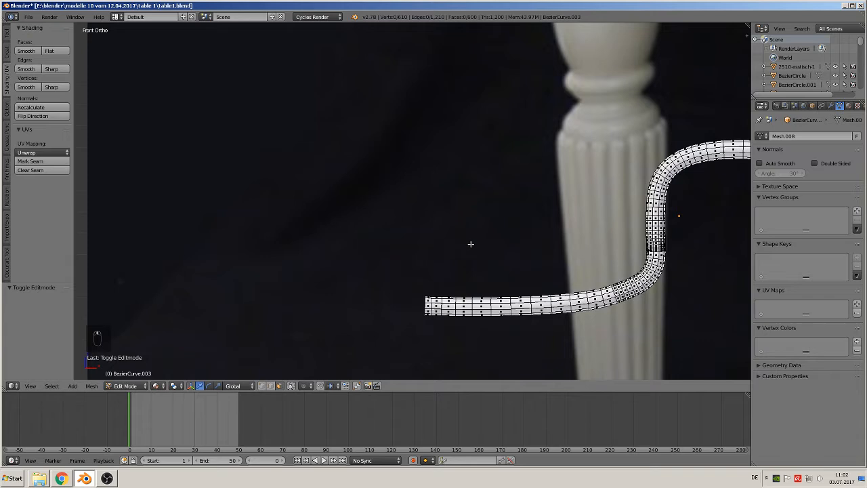
{"action": "scroll", "coordinate": [471, 243], "scroll_direction": "down", "scroll_amount": 3}
{"action": "key", "text": "a"}
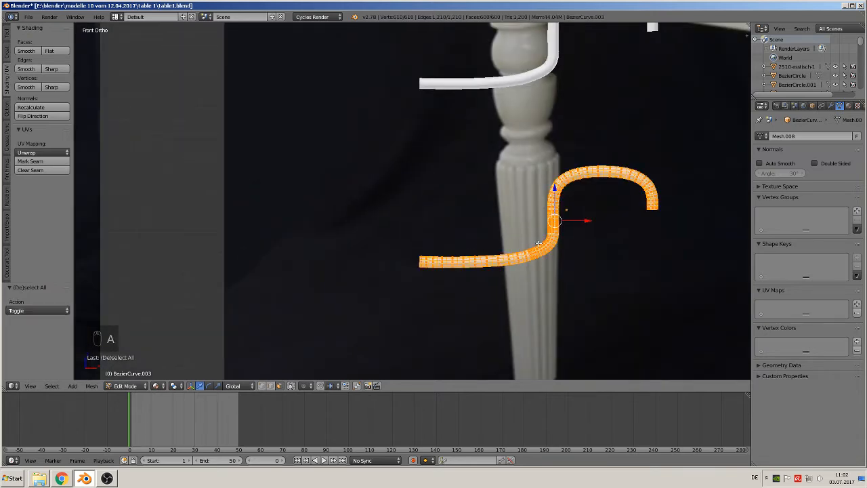
{"action": "key", "text": "shift+d"}
{"action": "key", "text": "x"}
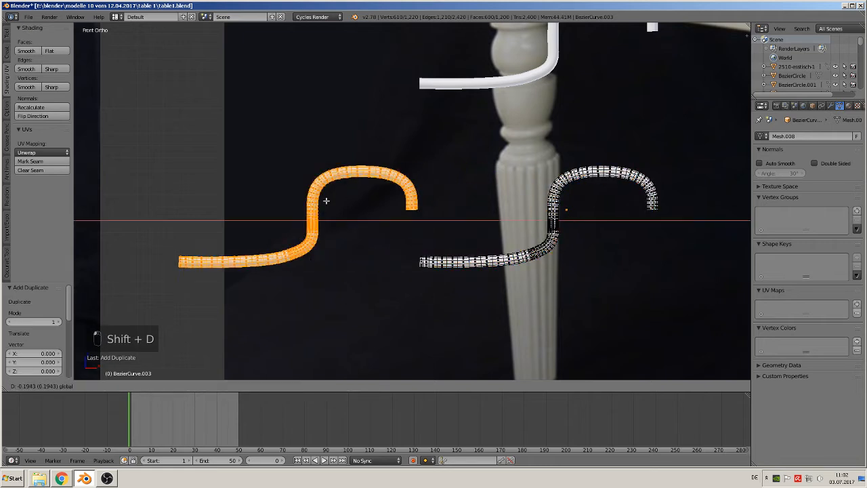
{"action": "left_click", "coordinate": [287, 198]}
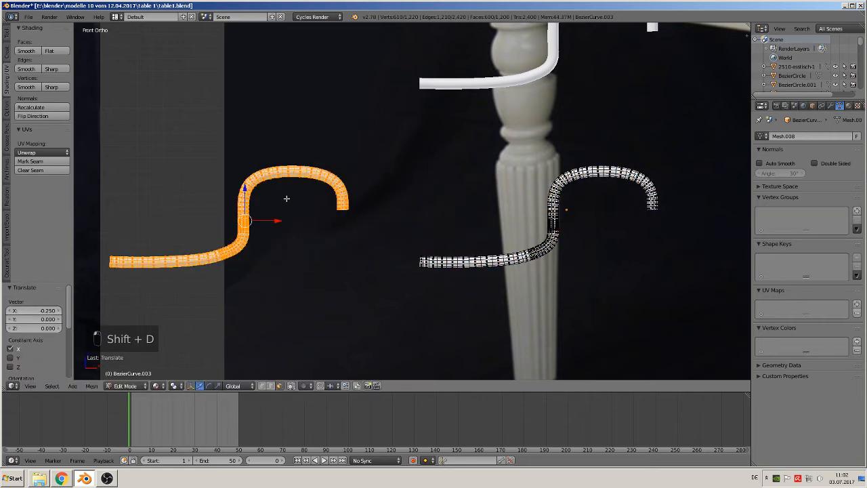
Mirror the duplicated half along the global X axis with Interactive Mirror.
{"action": "left_click", "coordinate": [95, 386]}
{"action": "mouse_move", "coordinate": [173, 338]}
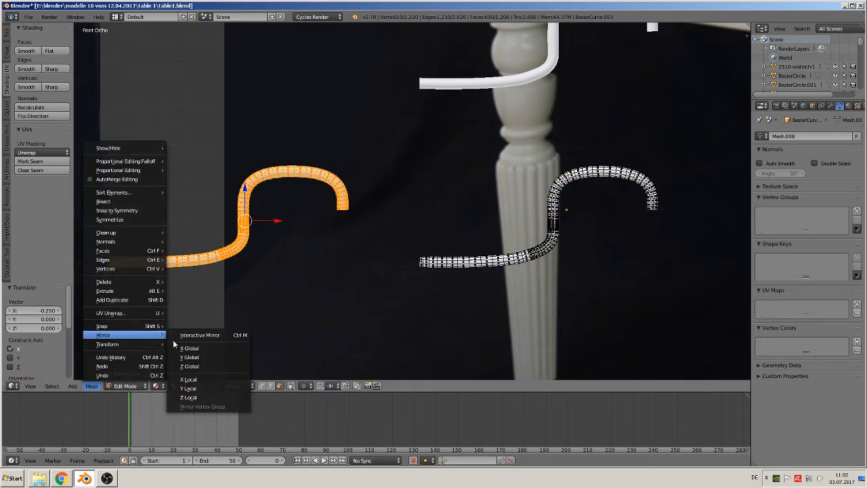
{"action": "left_click", "coordinate": [208, 334]}
{"action": "key", "text": "x"}
{"action": "left_click", "coordinate": [224, 339]}
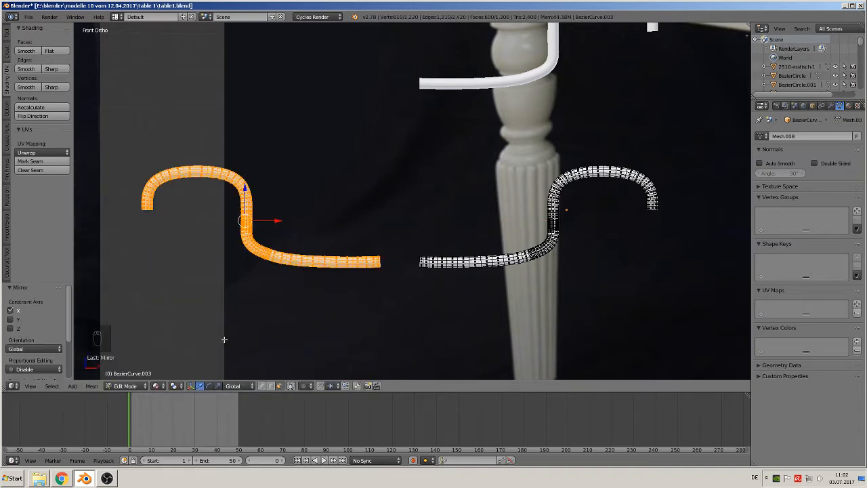
Move the mirrored half about 0.030 along X, leaving a narrow gap to the original half.
{"action": "key", "text": "g"}
{"action": "key", "text": "x"}
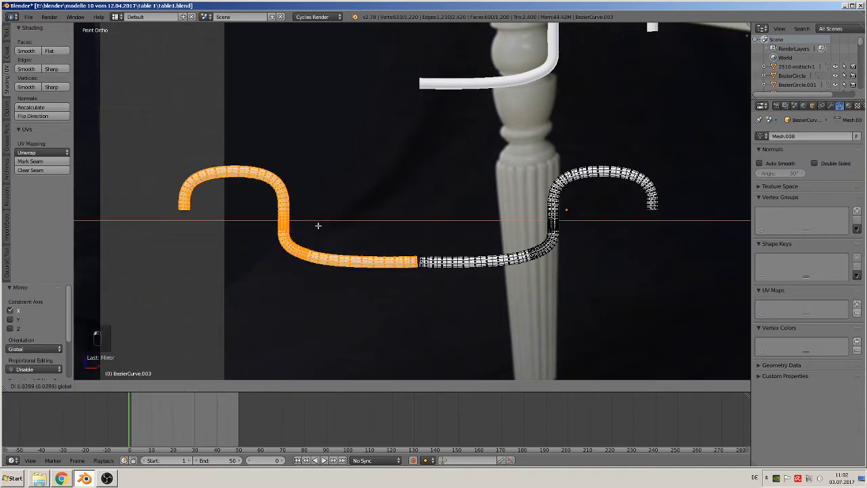
{"action": "left_click", "coordinate": [319, 227]}
Select the facing open end loops of both halves and join them with Bridge Edge Loops.
{"action": "scroll", "coordinate": [485, 325], "scroll_direction": "up", "scroll_amount": 6}
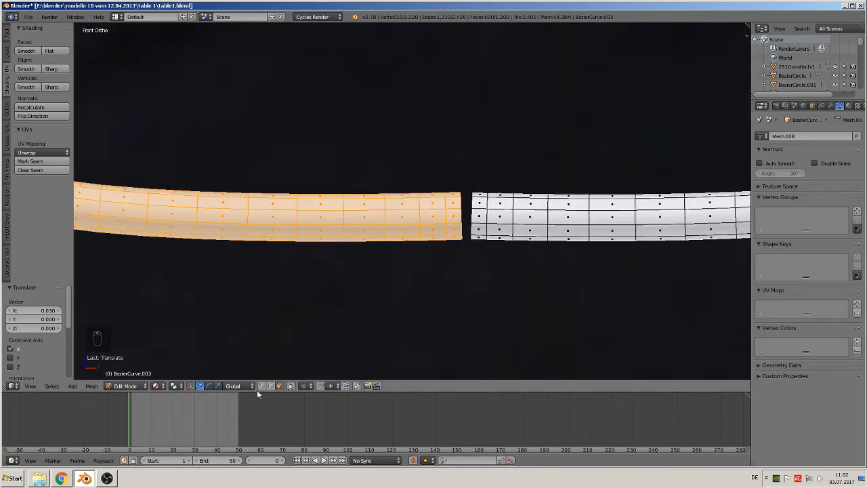
{"action": "right_click", "coordinate": [464, 215], "text": "alt"}
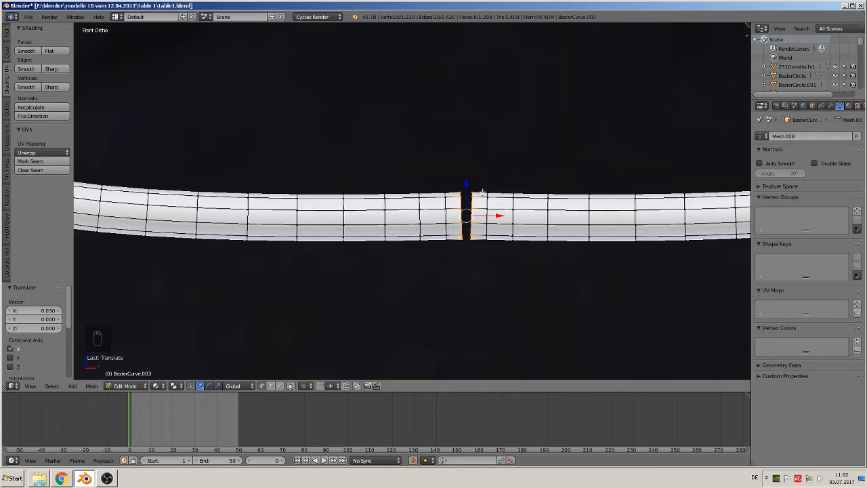
{"action": "key", "text": "space"}
{"action": "left_click", "coordinate": [483, 194]}
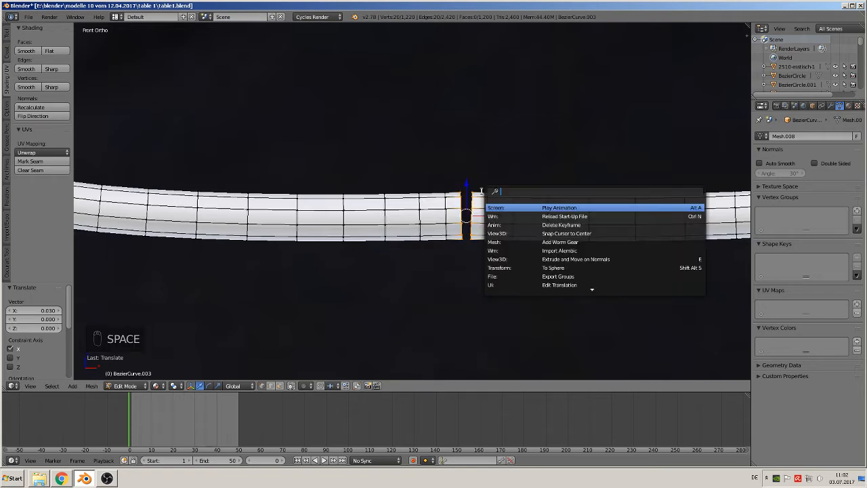
{"action": "type", "text": "bri"}
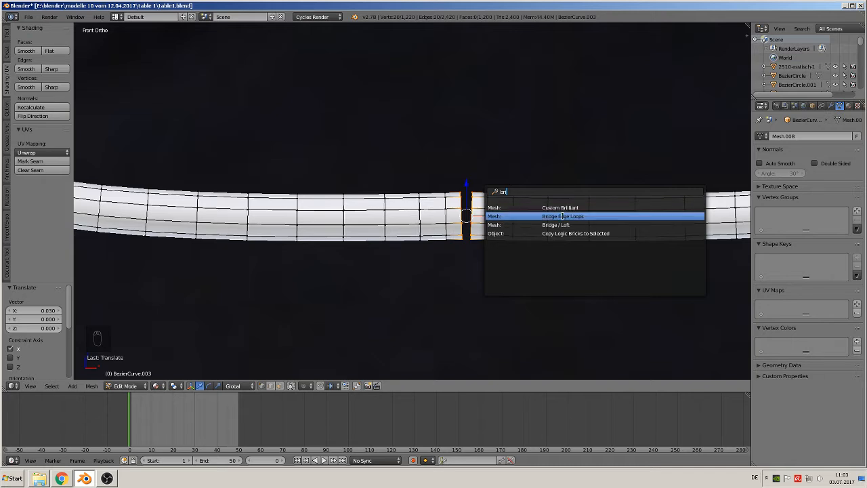
{"action": "left_click", "coordinate": [498, 216]}
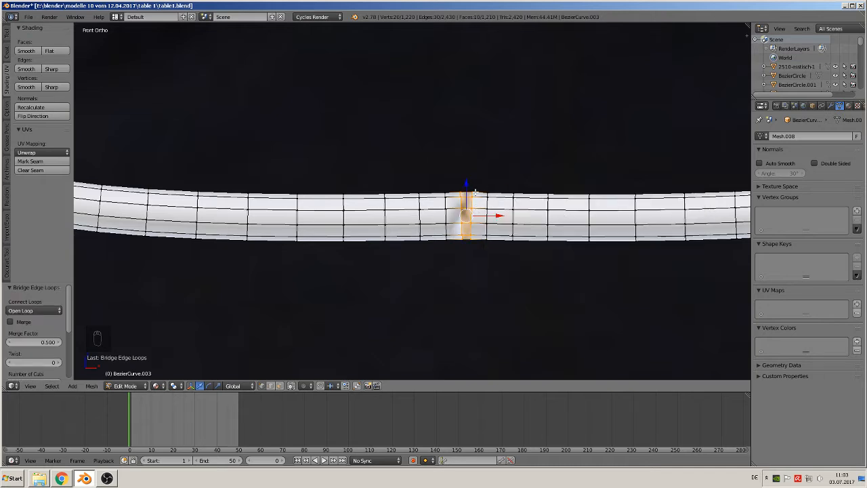
Dissolve the two closely spaced edge loops at the centre joint of the pull with Dissolve Edges.
{"action": "right_click", "coordinate": [461, 206]}
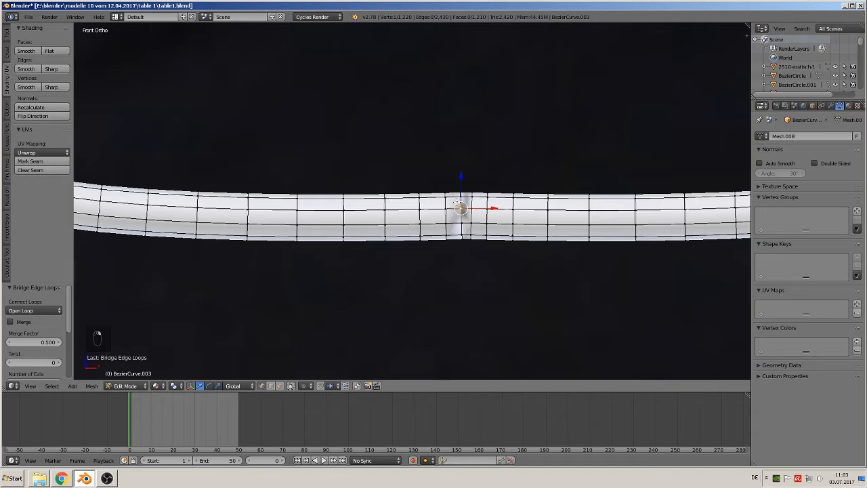
{"action": "right_click", "coordinate": [460, 205], "text": "alt"}
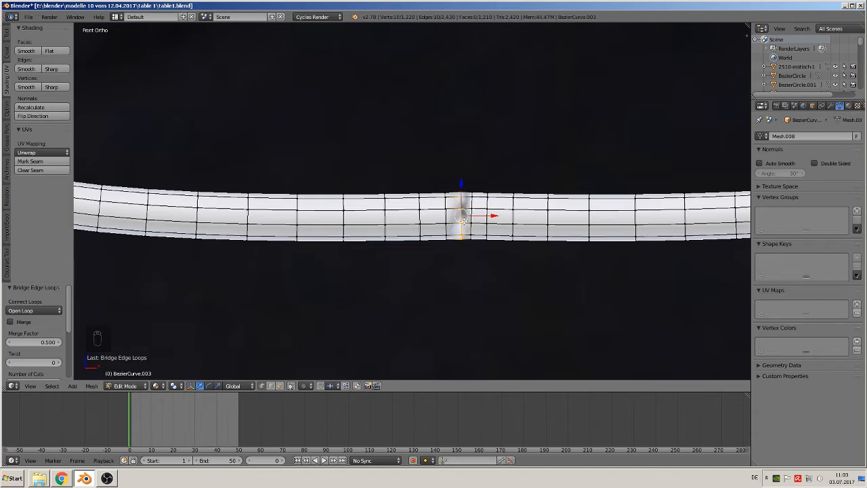
{"action": "key", "text": "x"}
{"action": "left_click", "coordinate": [456, 282]}
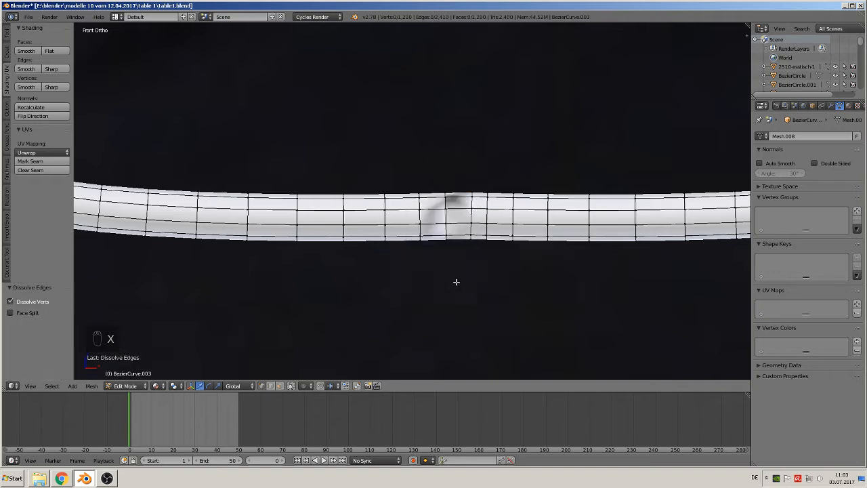
{"action": "right_click", "coordinate": [473, 214], "text": "alt"}
{"action": "key", "text": "x"}
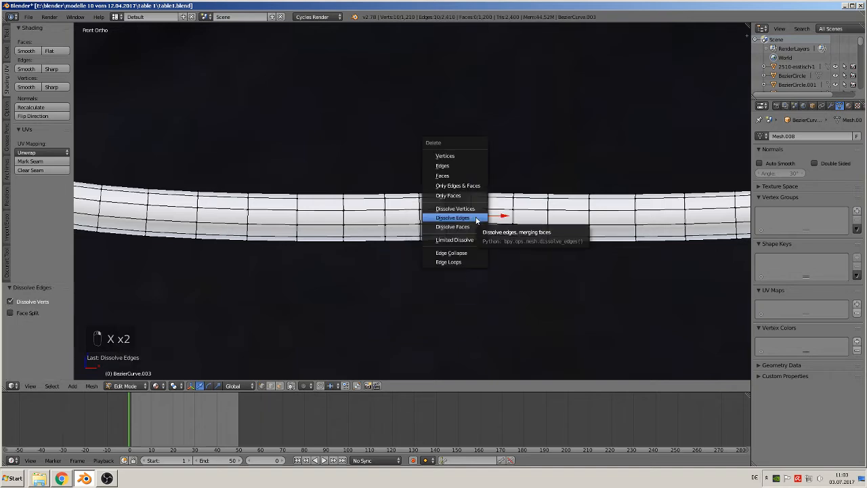
{"action": "left_click", "coordinate": [476, 218]}
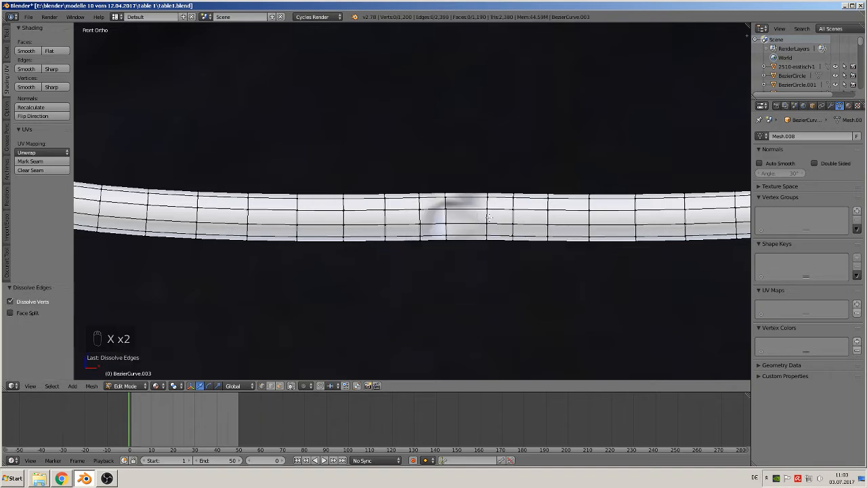
{"action": "right_click", "coordinate": [489, 216], "text": "alt"}
{"action": "right_click", "coordinate": [487, 217], "text": "alt"}
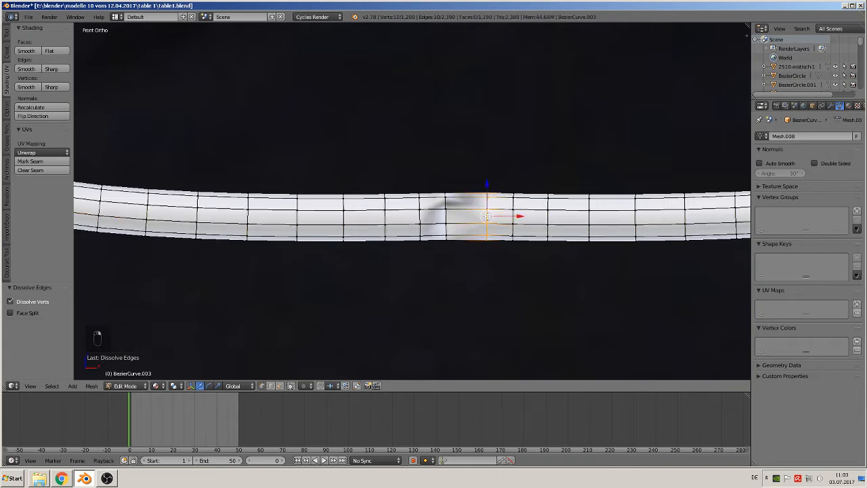
{"action": "key", "text": "s"}
{"action": "right_click", "coordinate": [487, 218]}
{"action": "scroll", "coordinate": [477, 243], "scroll_direction": "down", "scroll_amount": 5}
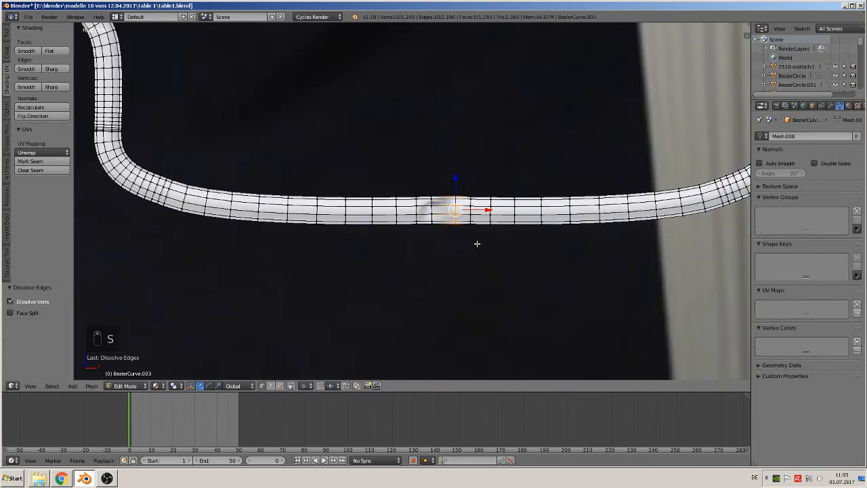
Select the pull's entire mesh, recalculate its normals and return to Object Mode.
{"action": "key", "text": "Tab"}
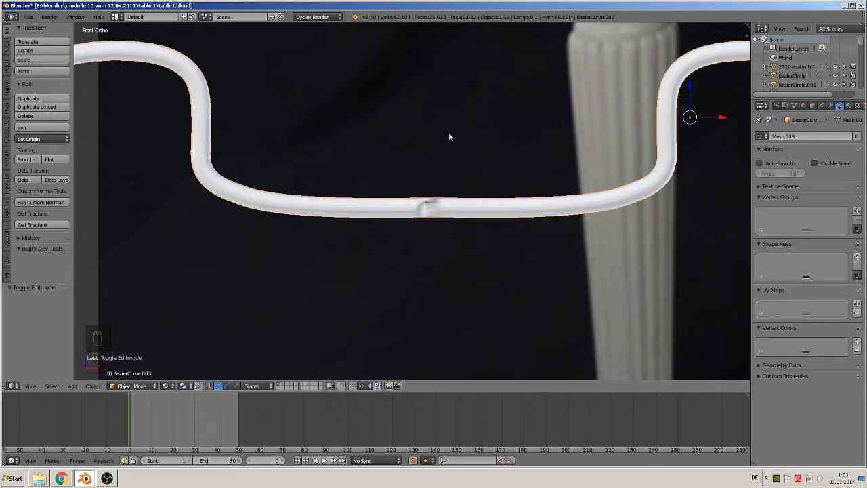
{"action": "scroll", "coordinate": [321, 255], "scroll_direction": "down", "scroll_amount": 4}
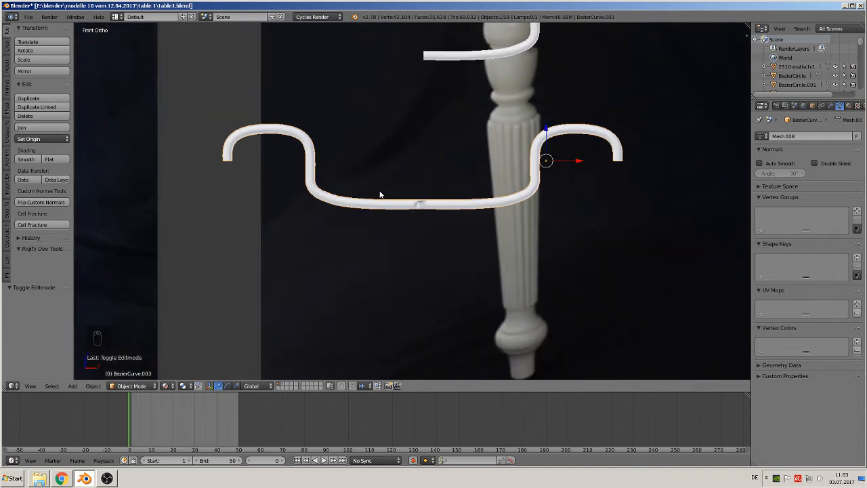
{"action": "key", "text": "Tab"}
{"action": "key", "text": "a"}
{"action": "key", "text": "a"}
{"action": "key", "text": "a"}
{"action": "key", "text": "a"}
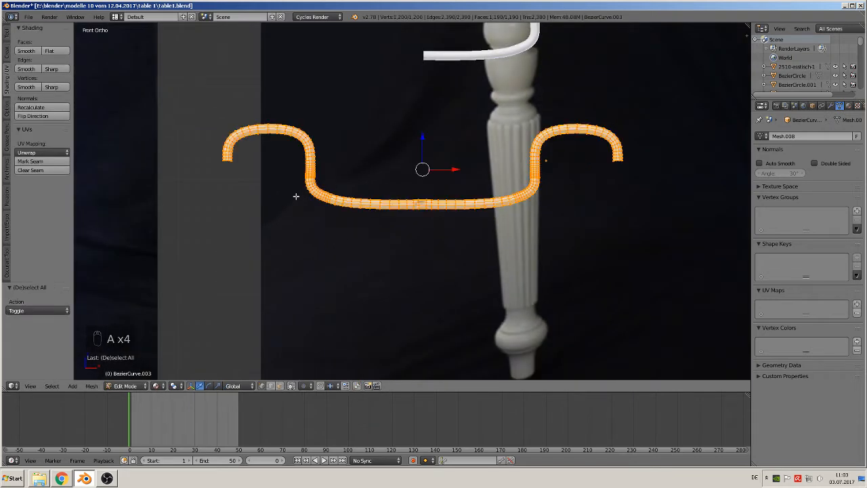
{"action": "left_click", "coordinate": [37, 108]}
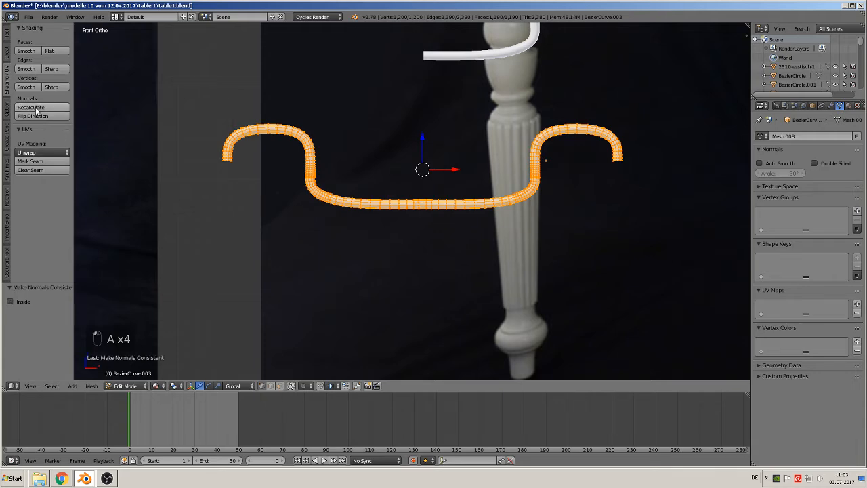
{"action": "scroll", "coordinate": [574, 280], "scroll_direction": "up", "scroll_amount": 2}
{"action": "key", "text": "Tab"}
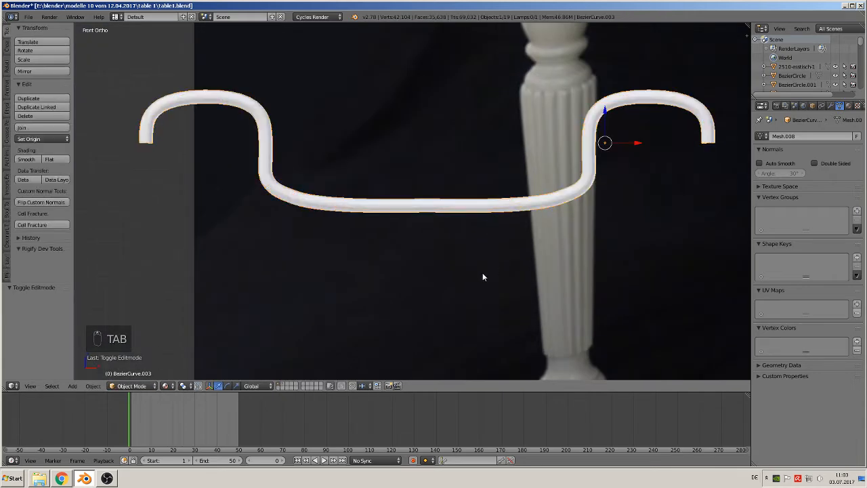
In front view, move the finished pull about -1.478 along X toward the modelled table.
{"action": "scroll", "coordinate": [519, 294], "scroll_direction": "down", "scroll_amount": 8}
{"action": "middle_click_drag", "start_coordinate": [516, 291], "coordinate": [503, 288]}
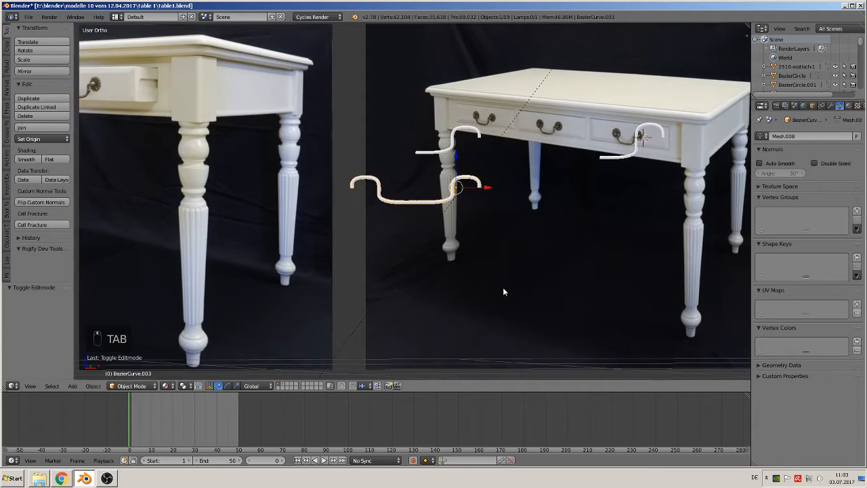
{"action": "scroll", "coordinate": [562, 251], "scroll_direction": "up", "scroll_amount": 1}
{"action": "key", "text": "KP_0"}
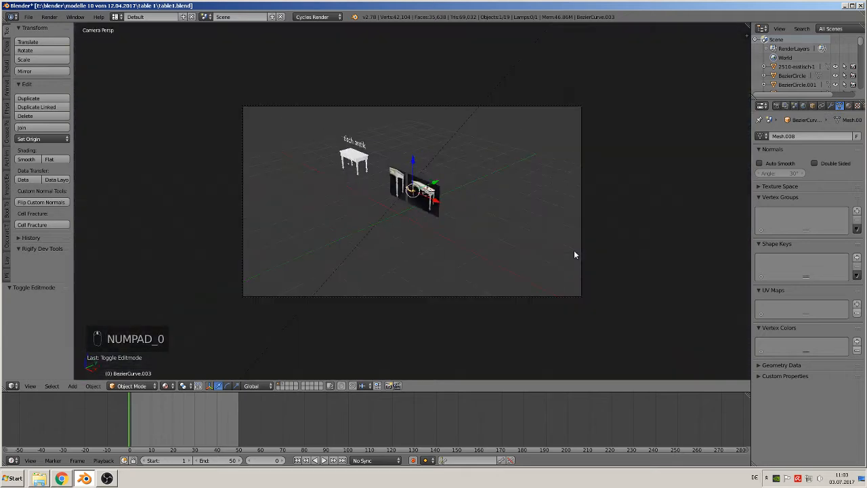
{"action": "key", "text": "KP_1"}
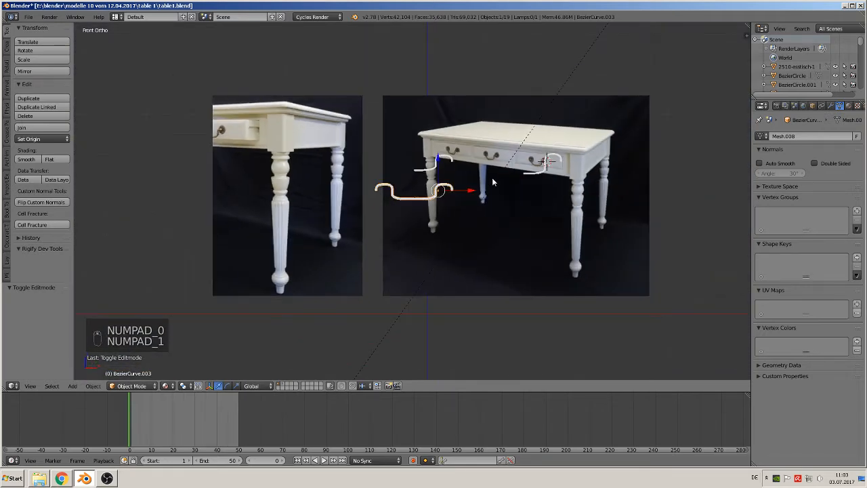
{"action": "left_click_drag", "start_coordinate": [461, 192], "coordinate": [168, 163]}
{"action": "middle_click_drag", "start_coordinate": [214, 175], "coordinate": [104, 199], "text": "shift"}
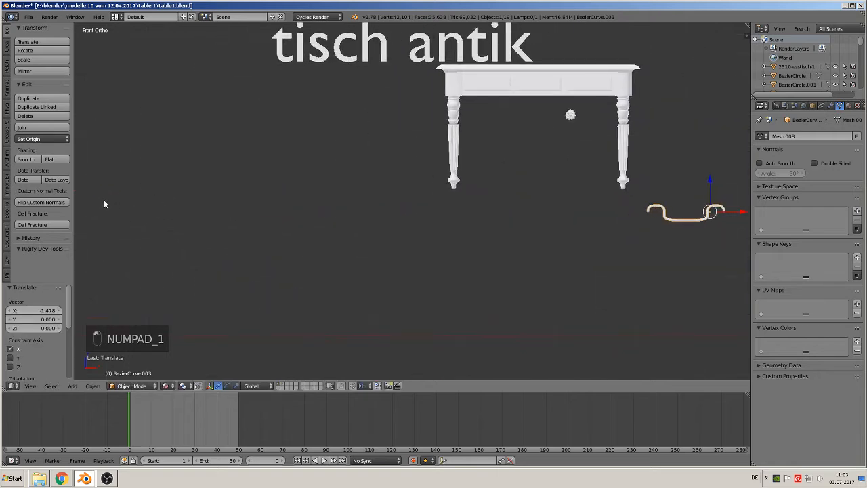
Raise the pull about 0.605 along Z to drawer height, then shift it along X and about -0.774 along Y in front of the drawers.
{"action": "left_click_drag", "start_coordinate": [712, 200], "coordinate": [604, 61]}
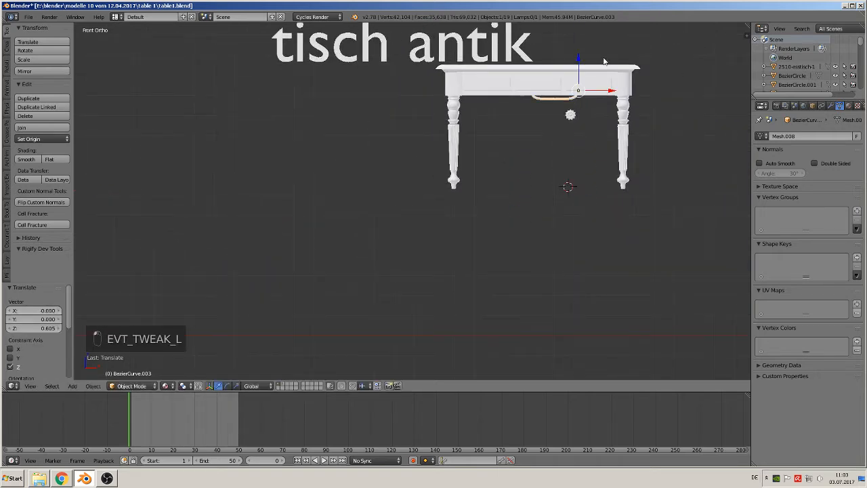
{"action": "left_click_drag", "start_coordinate": [612, 92], "coordinate": [645, 96]}
{"action": "middle_click_drag", "start_coordinate": [645, 96], "coordinate": [523, 162]}
{"action": "left_click_drag", "start_coordinate": [625, 100], "coordinate": [470, 114]}
{"action": "key", "text": "KP_Decimal"}
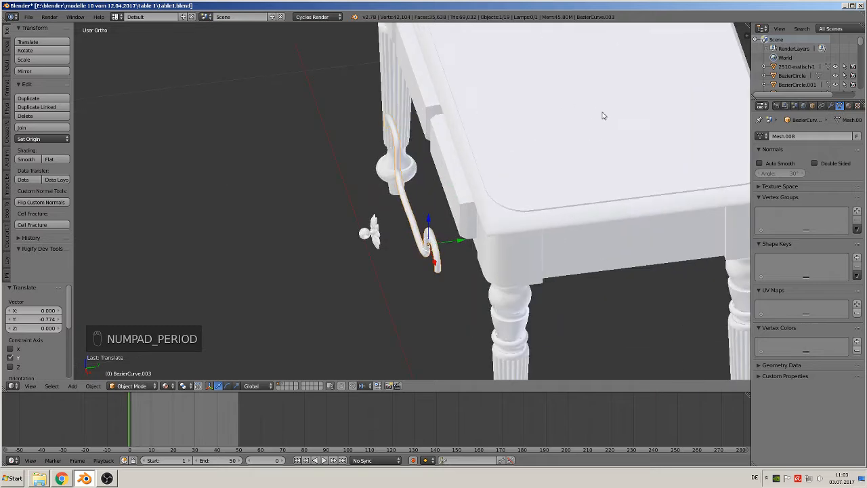
Scale the pull to about 0.242 and place it on the right drawer front, moving it about -0.094 along X and 0.034 along Z.
{"action": "key", "text": "s"}
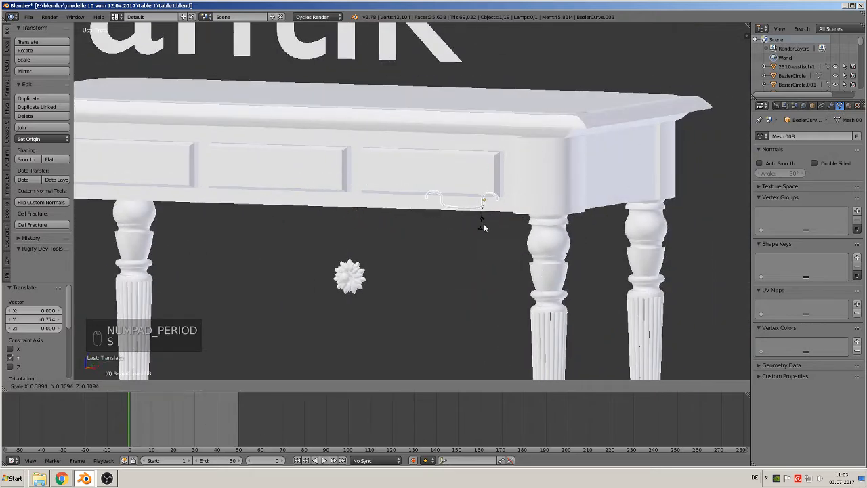
{"action": "left_click", "coordinate": [479, 221]}
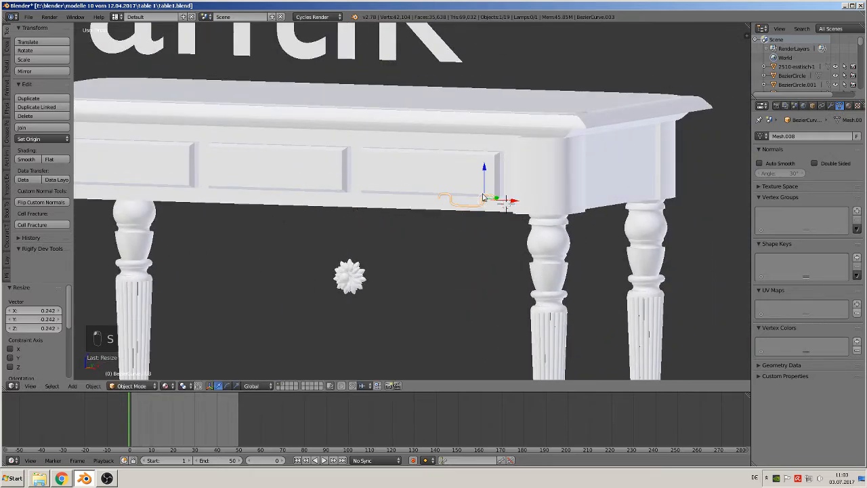
{"action": "left_click_drag", "start_coordinate": [513, 200], "coordinate": [455, 197]}
{"action": "left_click", "coordinate": [432, 173]}
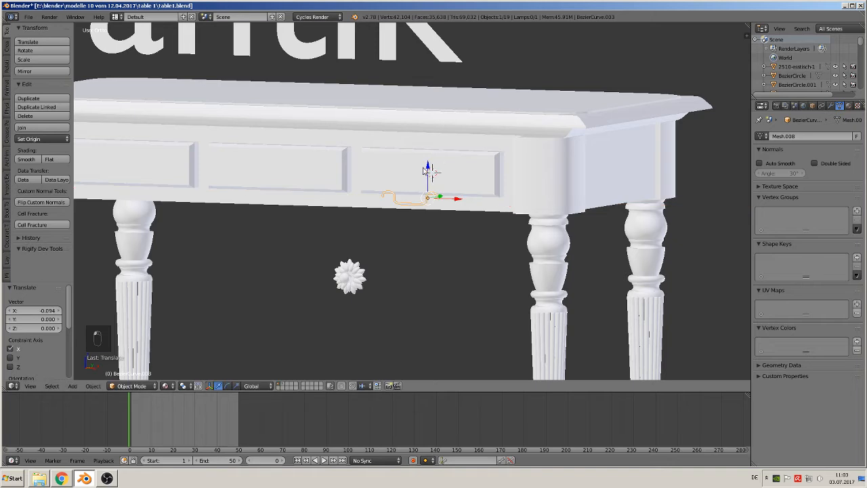
{"action": "left_click_drag", "start_coordinate": [428, 166], "coordinate": [439, 144]}
{"action": "middle_click_drag", "start_coordinate": [447, 162], "coordinate": [490, 163]}
{"action": "scroll", "coordinate": [474, 186], "scroll_direction": "up", "scroll_amount": 4}
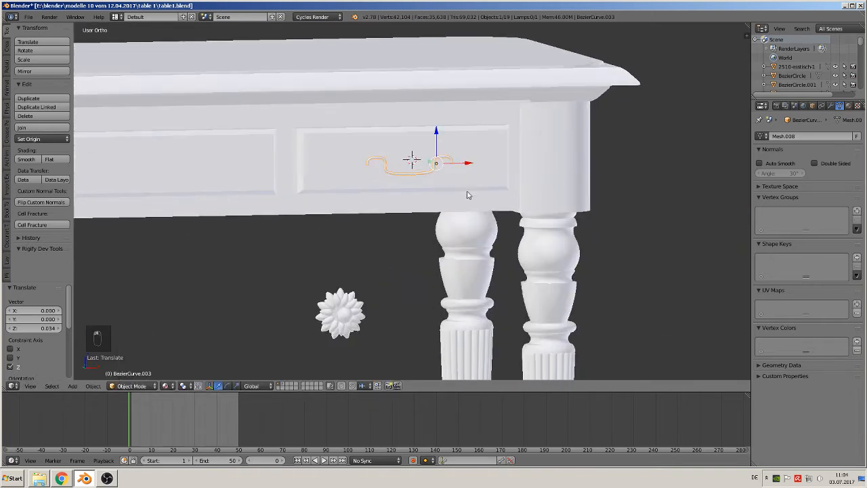
{"action": "scroll", "coordinate": [353, 243], "scroll_direction": "up", "scroll_amount": 5}
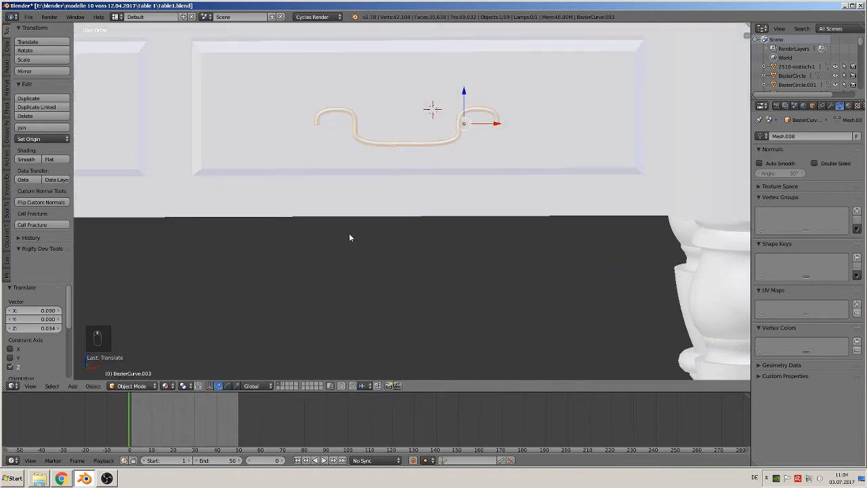
Apply the pull's rotation and scale and set its origin to geometry.
{"action": "left_click", "coordinate": [92, 385]}
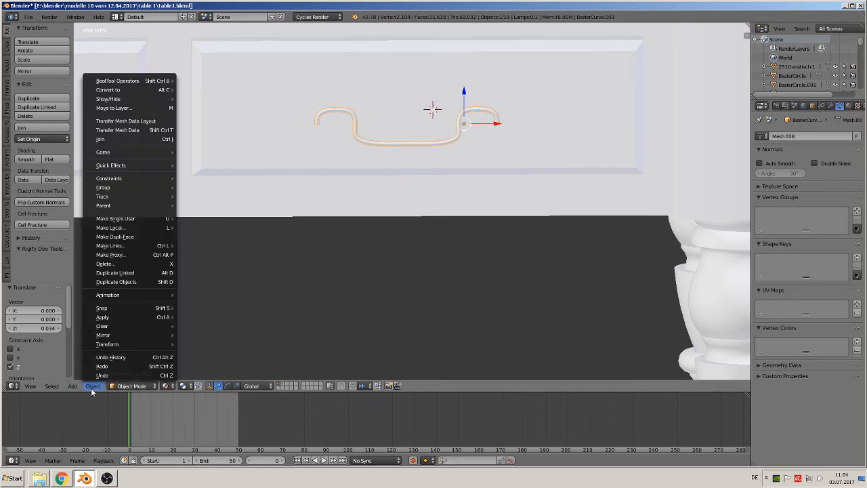
{"action": "mouse_move", "coordinate": [119, 319]}
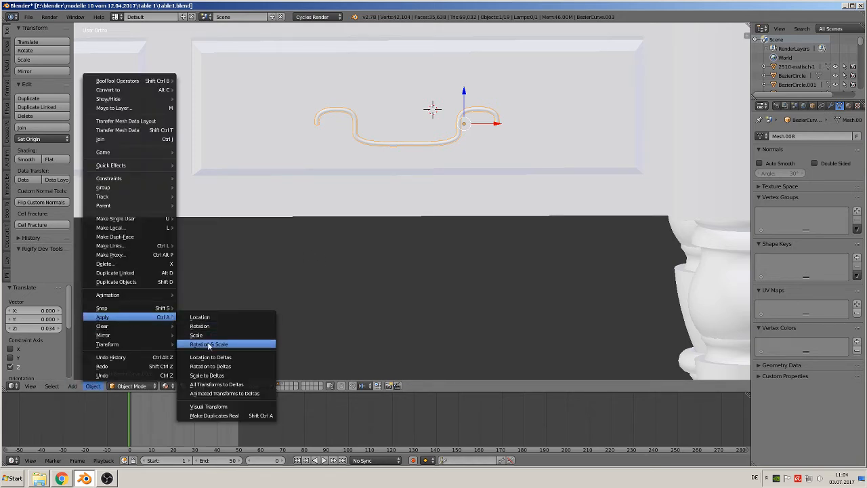
{"action": "left_click", "coordinate": [209, 344]}
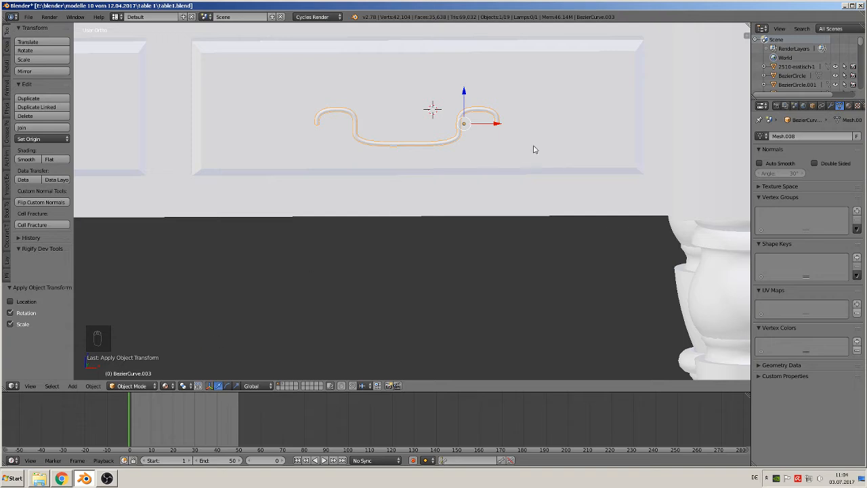
{"action": "left_click", "coordinate": [35, 138]}
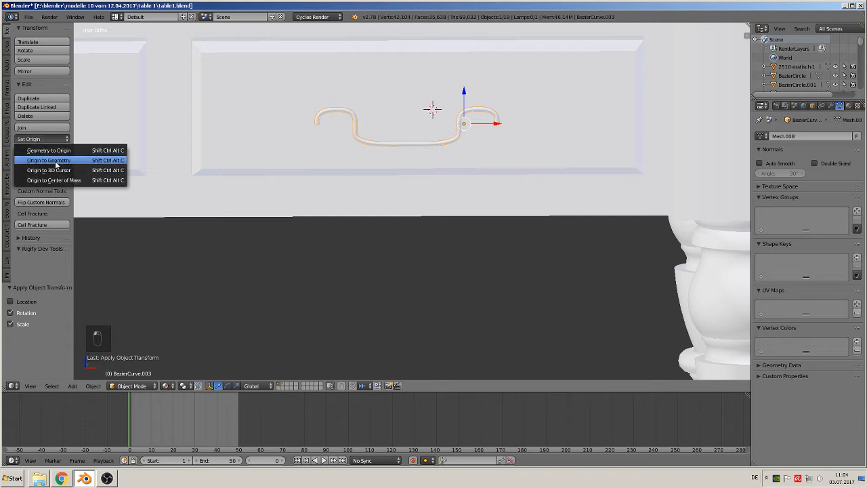
{"action": "left_click", "coordinate": [55, 161]}
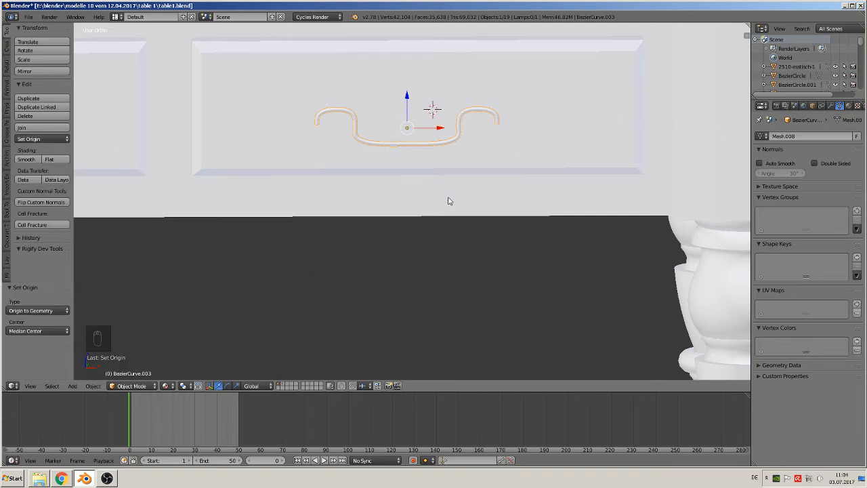
Move the flower rosette up to the pull's left end and scale it to about 0.330.
{"action": "scroll", "coordinate": [434, 215], "scroll_direction": "down", "scroll_amount": 3}
{"action": "right_click", "coordinate": [315, 331]}
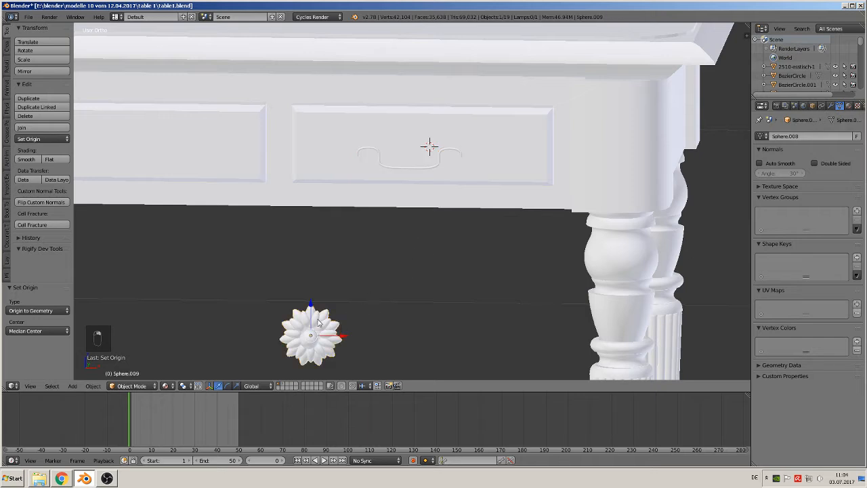
{"action": "left_click", "coordinate": [317, 318]}
{"action": "left_click_drag", "start_coordinate": [310, 300], "coordinate": [401, 157]}
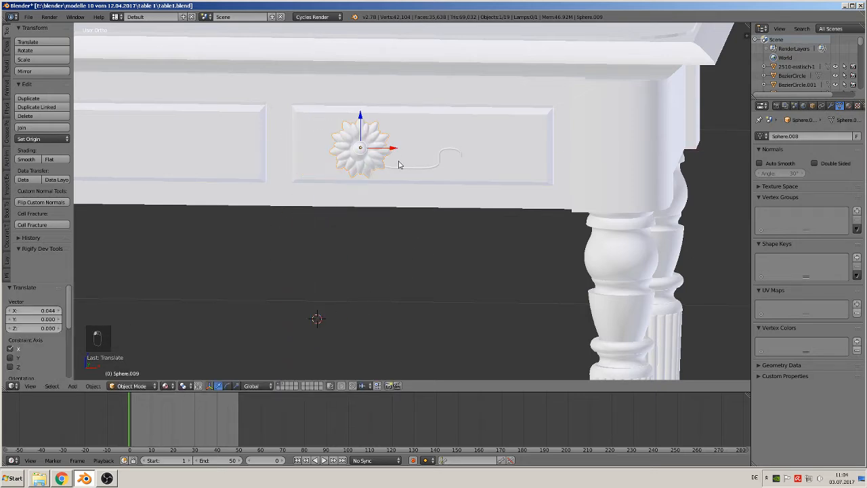
{"action": "key", "text": "s"}
{"action": "left_click", "coordinate": [377, 176]}
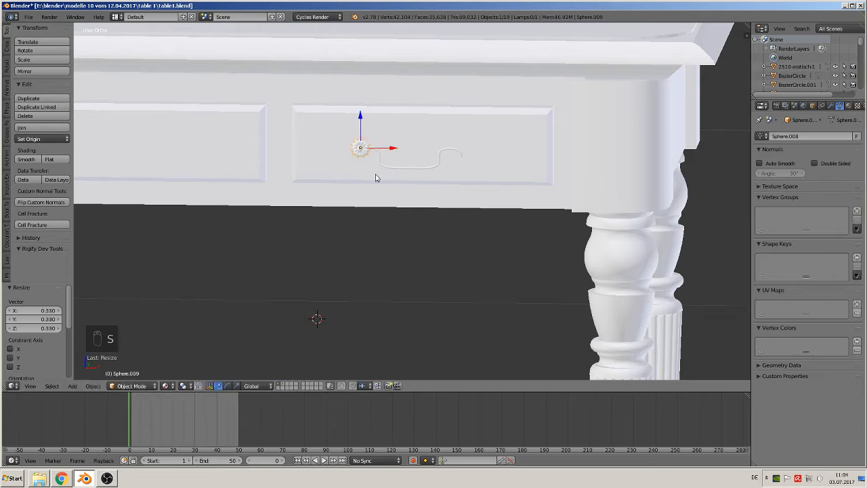
Adjust the rosette's depth along Y and its height along Z against the drawer front at the pull's left end.
{"action": "middle_click_drag", "start_coordinate": [378, 176], "coordinate": [363, 122]}
{"action": "left_click_drag", "start_coordinate": [366, 118], "coordinate": [490, 105]}
{"action": "left_click_drag", "start_coordinate": [464, 67], "coordinate": [466, 88]}
{"action": "middle_click_drag", "start_coordinate": [468, 88], "coordinate": [556, 57]}
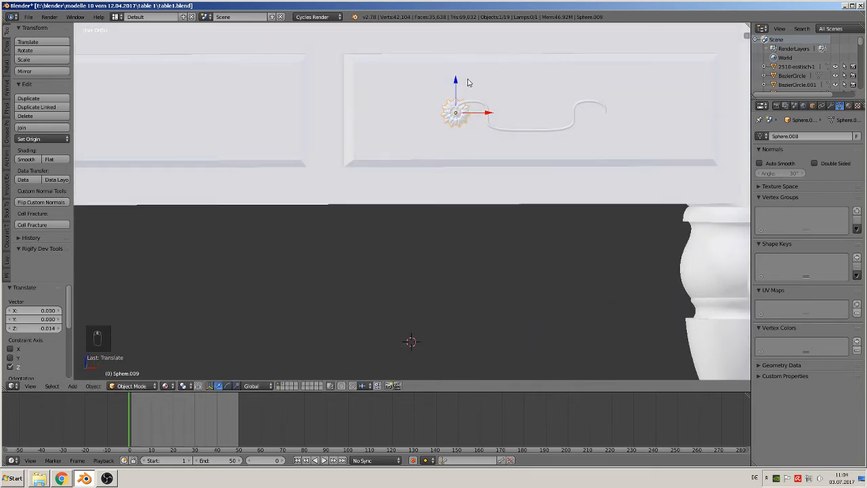
{"action": "left_click_drag", "start_coordinate": [461, 80], "coordinate": [467, 85]}
{"action": "scroll", "coordinate": [569, 157], "scroll_direction": "up", "scroll_amount": 2}
{"action": "middle_click_drag", "start_coordinate": [581, 160], "coordinate": [350, 215], "text": "shift"}
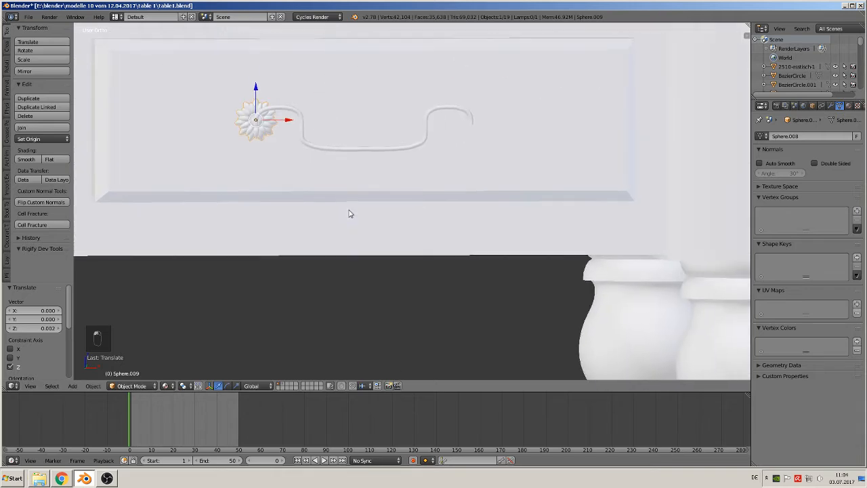
Shift the rosette along X into the pull's left curve and place a duplicate about 0.072 along X at the right curve.
{"action": "key", "text": "KP_1"}
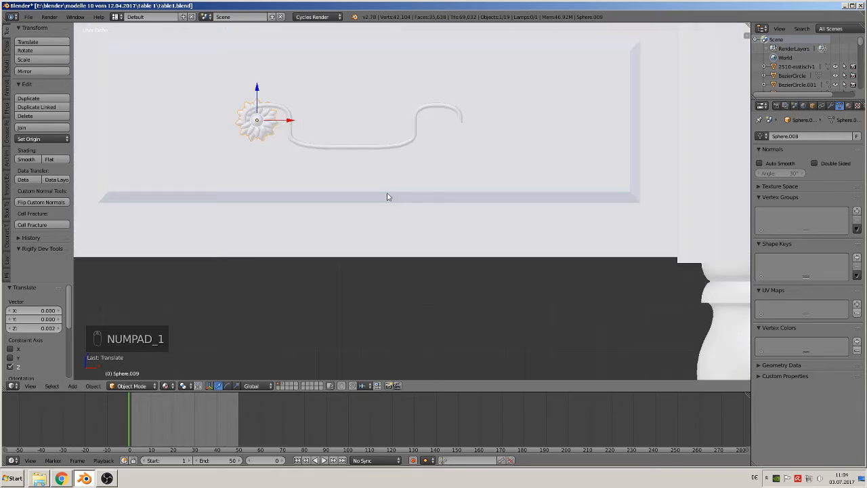
{"action": "left_click_drag", "start_coordinate": [290, 120], "coordinate": [300, 124]}
{"action": "key", "text": "shift+d"}
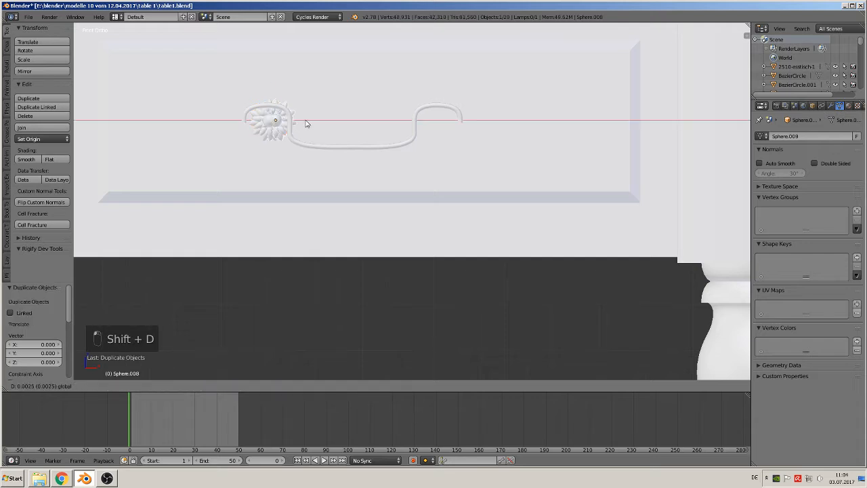
{"action": "left_click", "coordinate": [466, 128]}
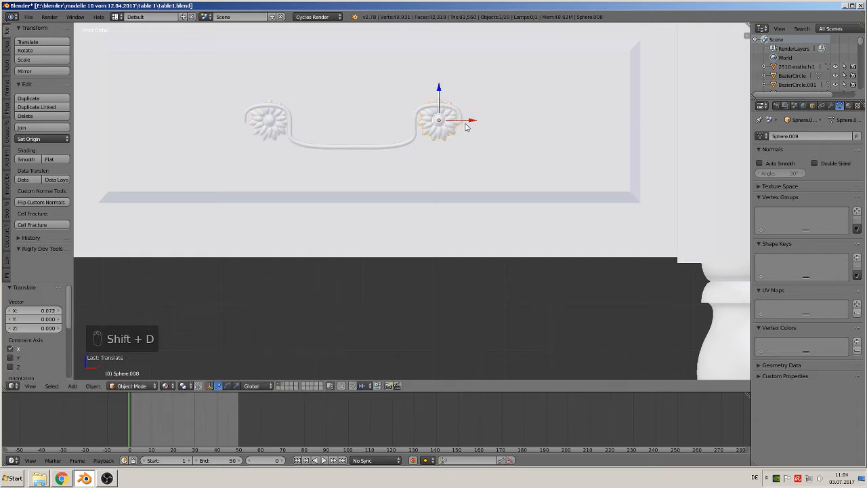
Lower the pull to the height of the rosette centres and move it about 0.044 along Y to meet their knobs.
{"action": "right_click", "coordinate": [410, 143]}
{"action": "left_click_drag", "start_coordinate": [357, 101], "coordinate": [360, 118]}
{"action": "middle_click_drag", "start_coordinate": [368, 128], "coordinate": [274, 166]}
{"action": "left_click_drag", "start_coordinate": [383, 138], "coordinate": [479, 130]}
{"action": "scroll", "coordinate": [584, 163], "scroll_direction": "up", "scroll_amount": 6}
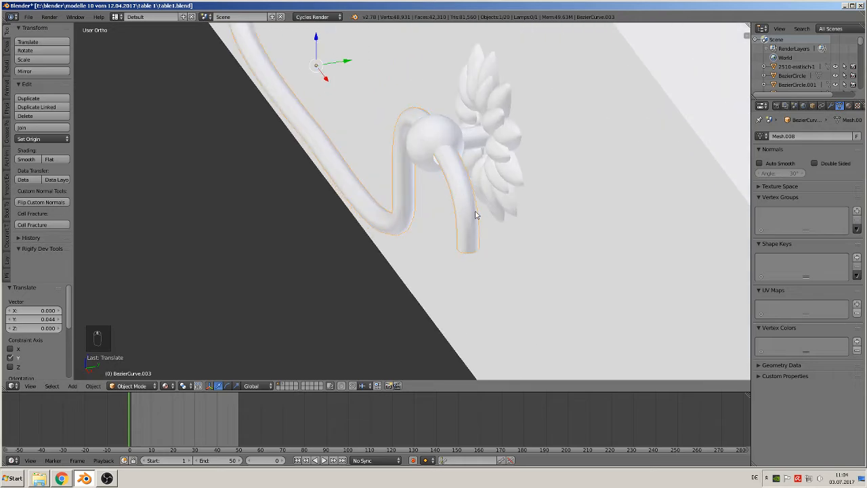
{"action": "scroll", "coordinate": [476, 215], "scroll_direction": "up", "scroll_amount": 2}
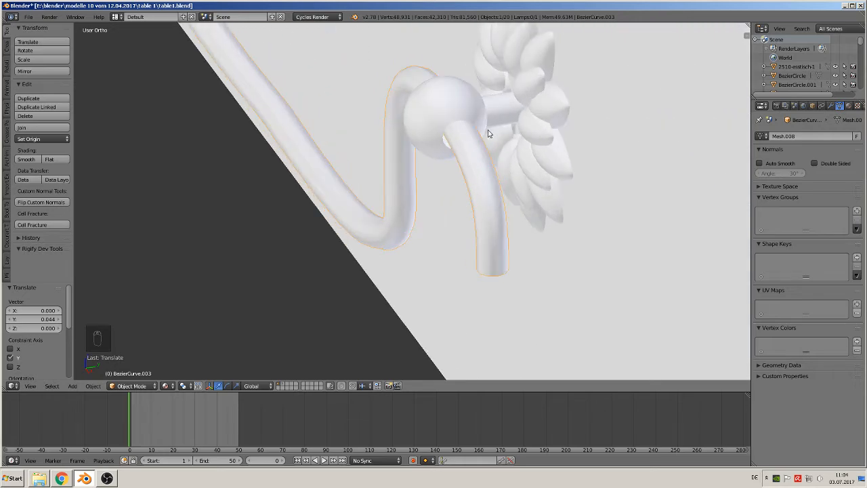
{"action": "scroll", "coordinate": [488, 131], "scroll_direction": "down", "scroll_amount": 4}
{"action": "left_click_drag", "start_coordinate": [387, 121], "coordinate": [386, 120]}
{"action": "middle_click_drag", "start_coordinate": [386, 120], "coordinate": [509, 113]}
{"action": "scroll", "coordinate": [492, 160], "scroll_direction": "up", "scroll_amount": 2}
{"action": "scroll", "coordinate": [480, 167], "scroll_direction": "down", "scroll_amount": 4}
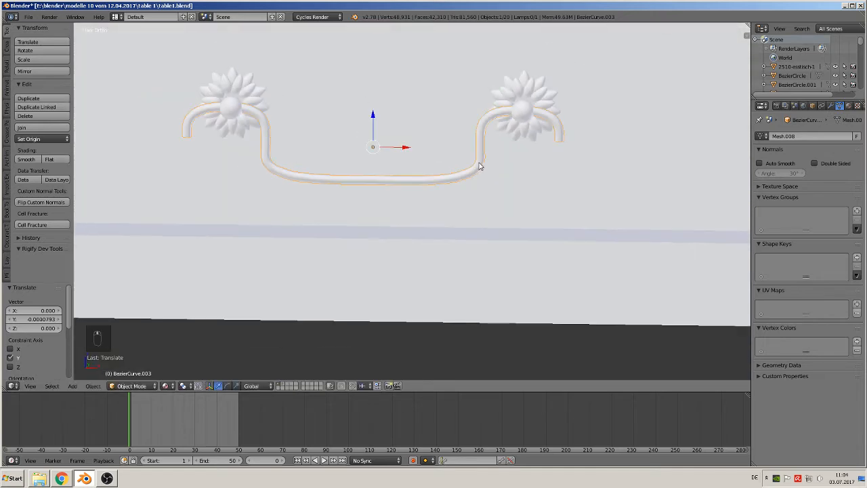
Inspect the pull's mesh around its left curve in Edit Mode with all vertices deselected.
{"action": "key", "text": "Tab"}
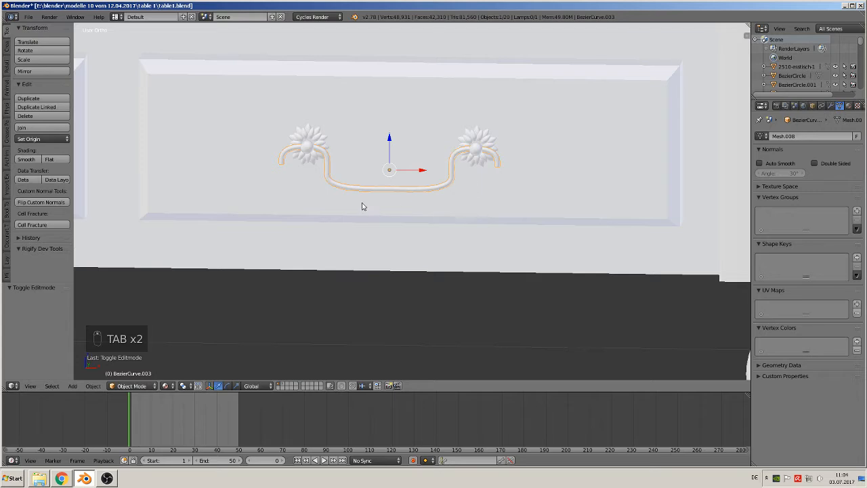
{"action": "scroll", "coordinate": [362, 207], "scroll_direction": "up", "scroll_amount": 2}
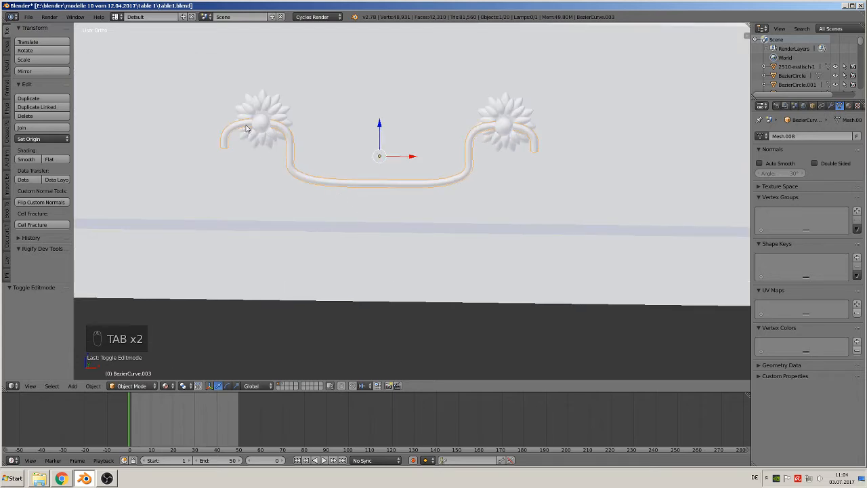
{"action": "middle_click_drag", "start_coordinate": [411, 161], "coordinate": [475, 163], "text": "shift"}
{"action": "scroll", "coordinate": [477, 162], "scroll_direction": "up", "scroll_amount": 2}
{"action": "key", "text": "Tab"}
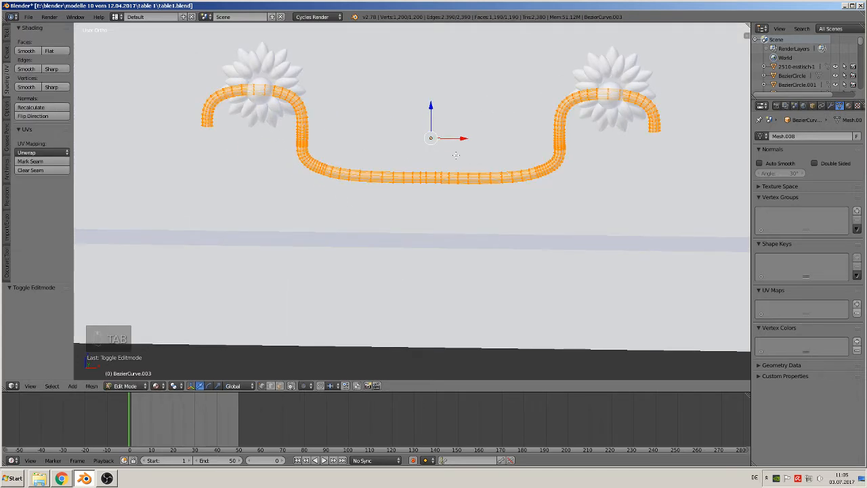
{"action": "scroll", "coordinate": [283, 133], "scroll_direction": "up", "scroll_amount": 1}
{"action": "middle_click_drag", "start_coordinate": [283, 133], "coordinate": [502, 148], "text": "shift"}
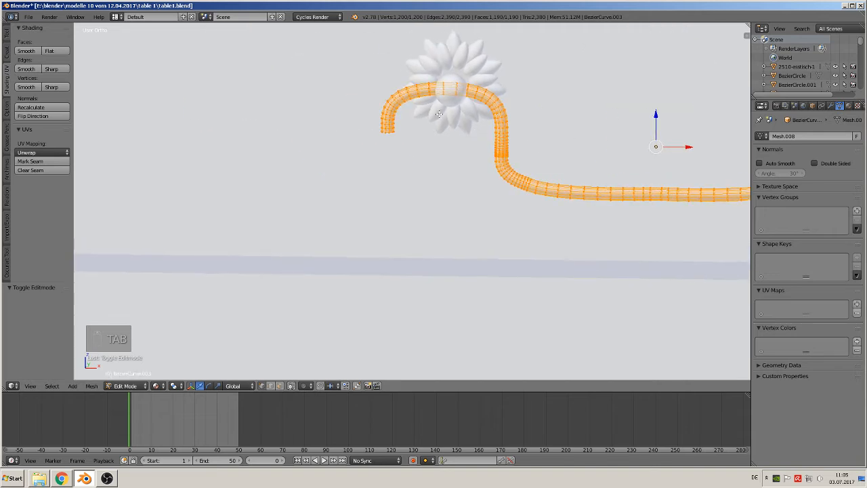
{"action": "key", "text": "a"}
{"action": "key", "text": "a"}
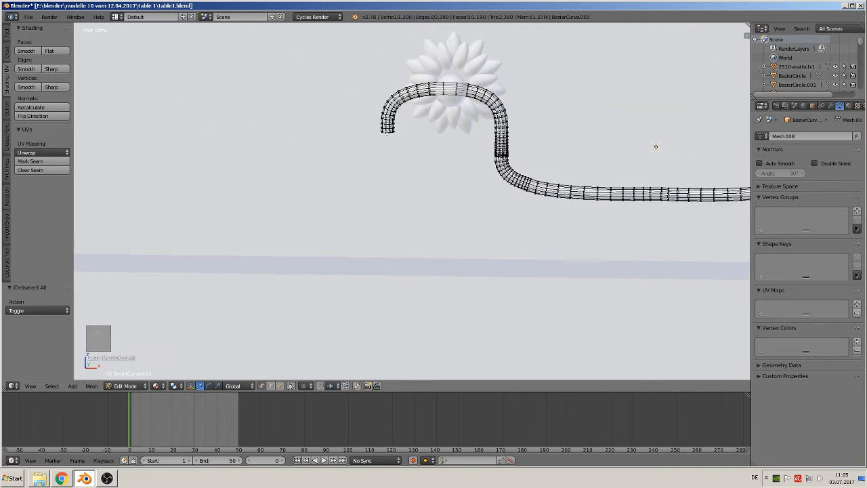
{"action": "scroll", "coordinate": [577, 183], "scroll_direction": "down", "scroll_amount": 3}
{"action": "key", "text": "Tab"}
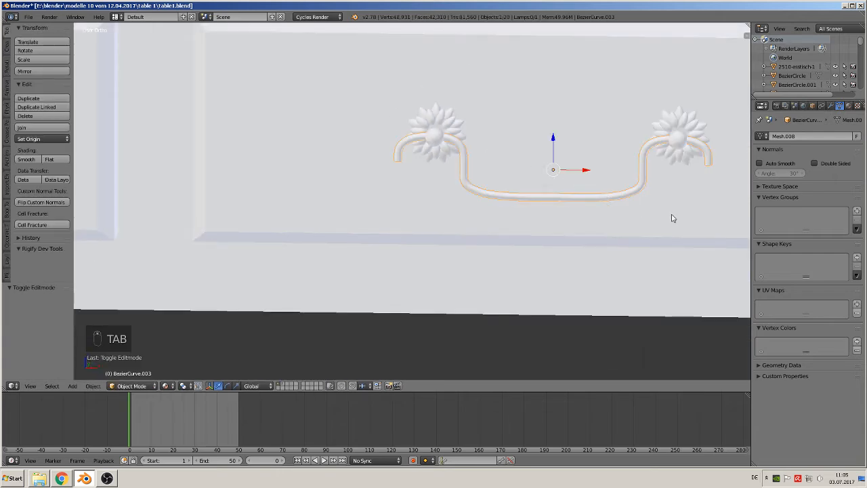
Scale the pull to about 0.932 along X so its curves fit the rosettes better.
{"action": "key", "text": "s"}
{"action": "key", "text": "x"}
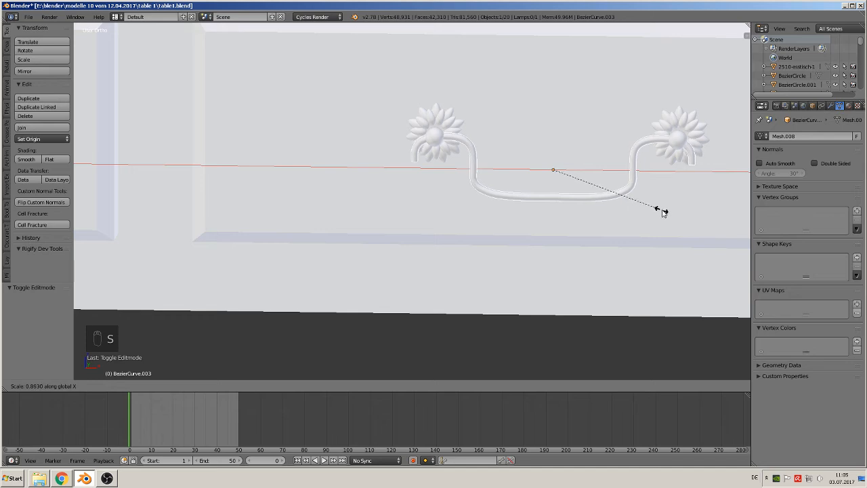
{"action": "left_click", "coordinate": [669, 212]}
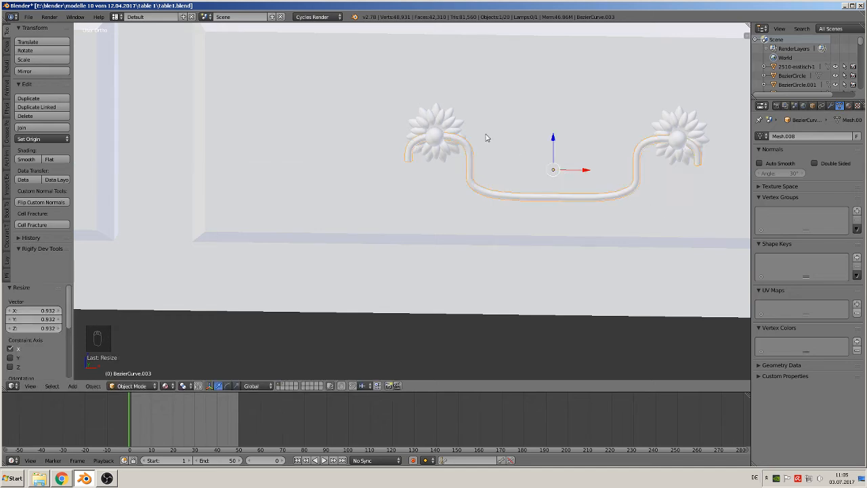
Examine the pull's mesh in Edit Mode and its fit between the two rosettes on the drawer front.
{"action": "key", "text": "Tab"}
{"action": "scroll", "coordinate": [515, 146], "scroll_direction": "up", "scroll_amount": 2}
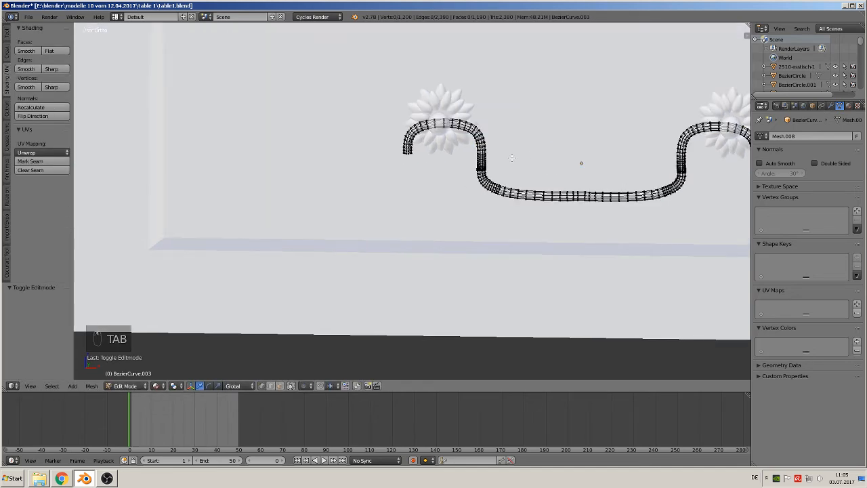
{"action": "scroll", "coordinate": [684, 207], "scroll_direction": "up", "scroll_amount": 5}
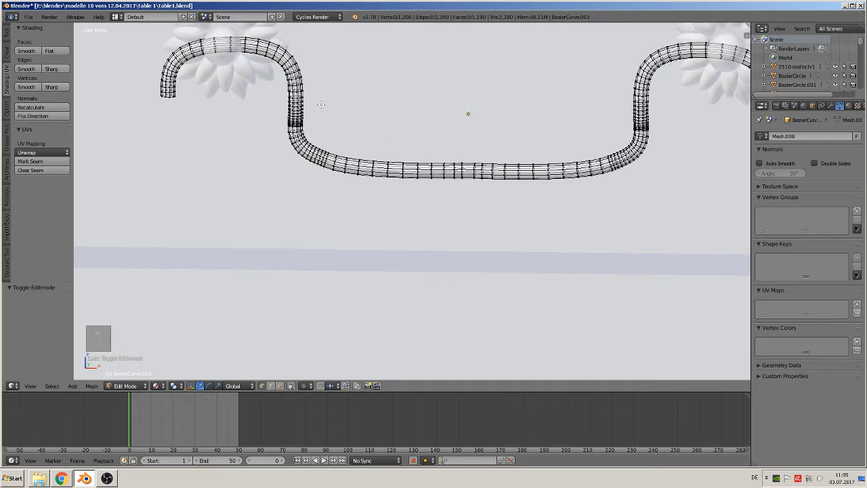
{"action": "key", "text": "Tab"}
{"action": "scroll", "coordinate": [373, 111], "scroll_direction": "down", "scroll_amount": 6}
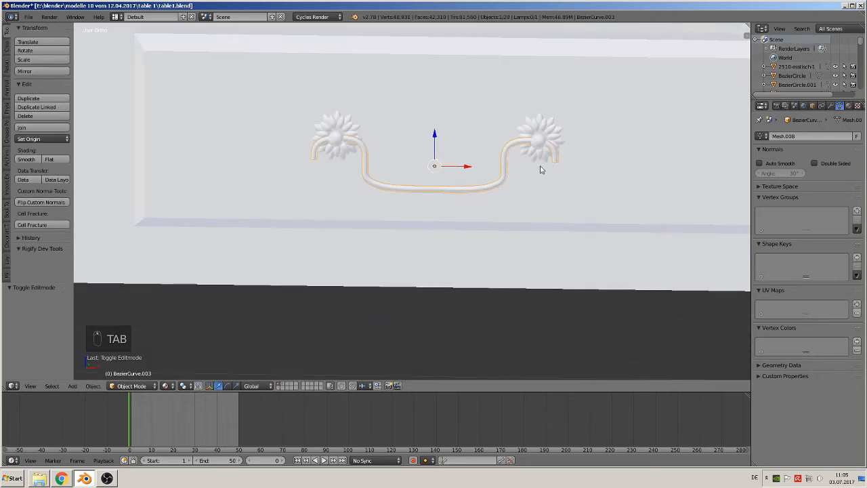
{"action": "scroll", "coordinate": [570, 164], "scroll_direction": "up", "scroll_amount": 1}
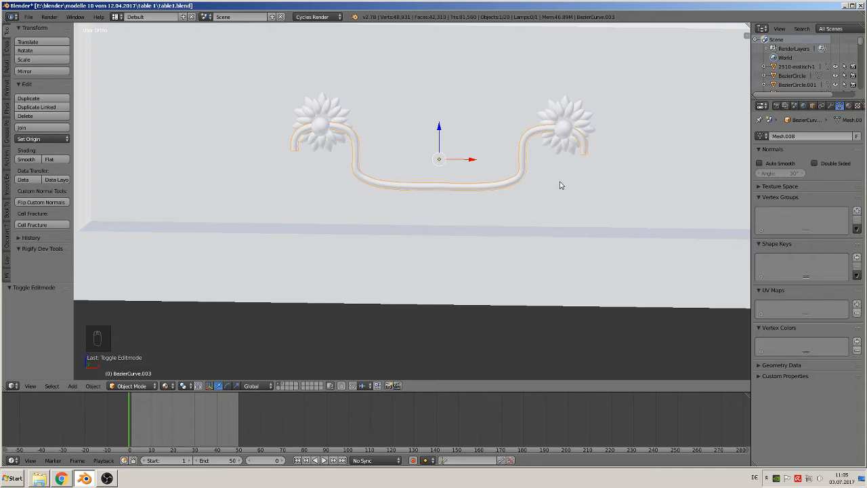
{"action": "scroll", "coordinate": [560, 185], "scroll_direction": "down", "scroll_amount": 3}
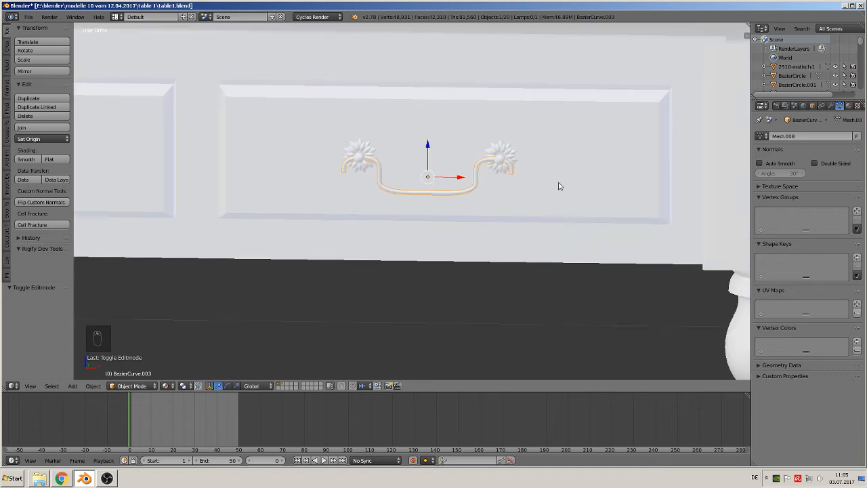
{"action": "key", "text": "Tab"}
{"action": "key", "text": "Tab"}
{"action": "key", "text": "a"}
{"action": "key", "text": "a"}
{"action": "key", "text": "a"}
{"action": "scroll", "coordinate": [532, 186], "scroll_direction": "down", "scroll_amount": 2}
{"action": "scroll", "coordinate": [523, 197], "scroll_direction": "up", "scroll_amount": 5}
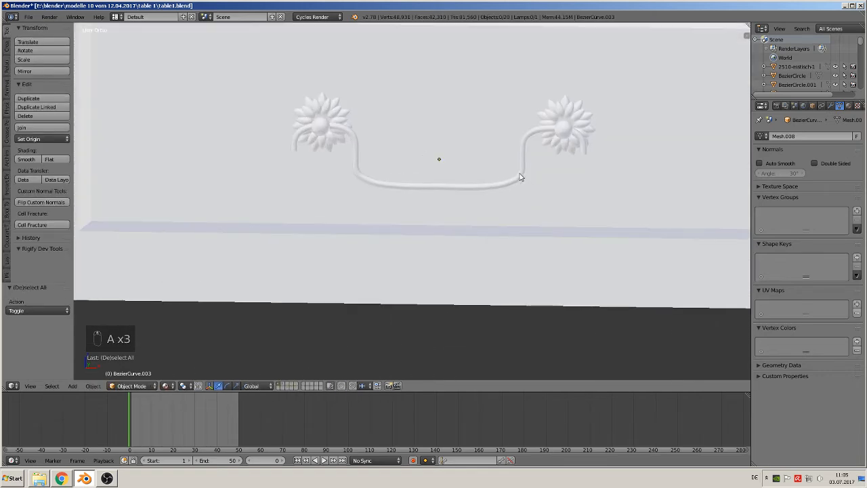
Scale the pull uniformly to about 1.392 and lower it about 0.0007 along Z.
{"action": "right_click", "coordinate": [520, 177]}
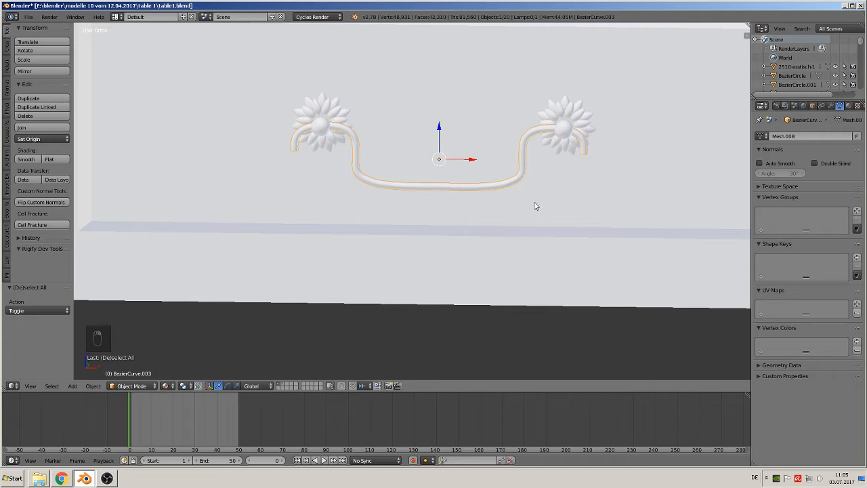
{"action": "key", "text": "s"}
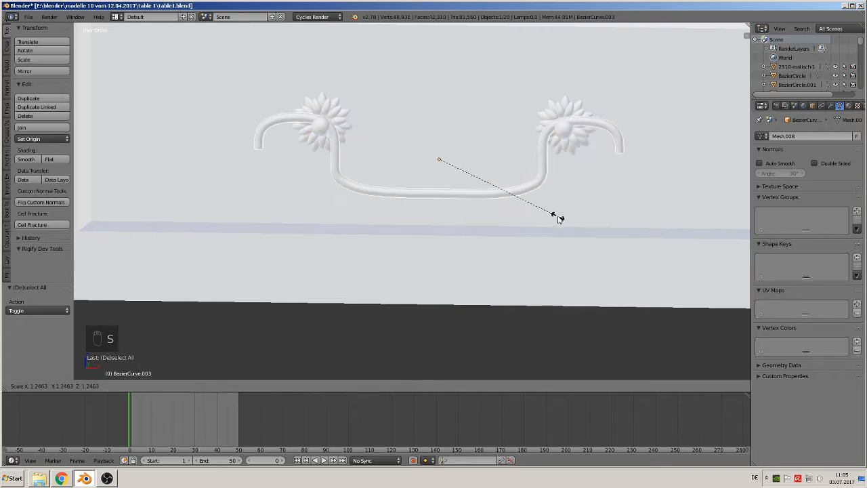
{"action": "left_click", "coordinate": [573, 224]}
{"action": "key", "text": "g"}
{"action": "key", "text": "z"}
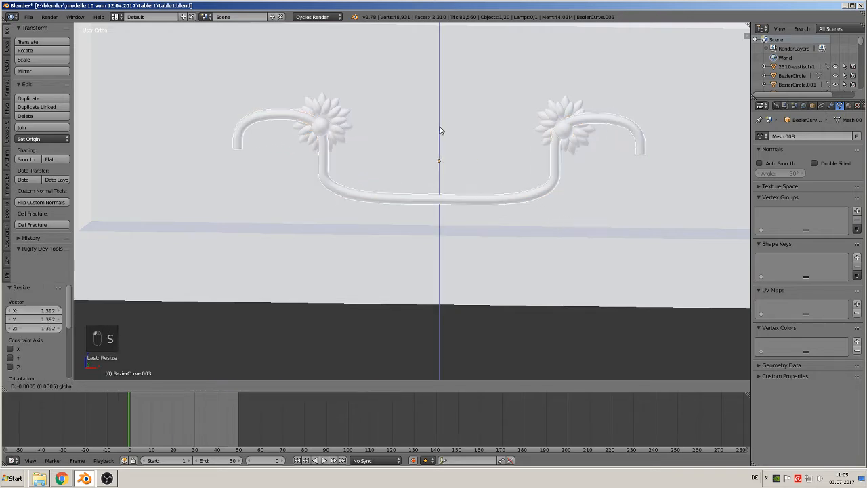
{"action": "left_click", "coordinate": [444, 132]}
Scale the pull to about 0.705 along X and lower it about 0.003 along Z onto the rosette centres.
{"action": "key", "text": "s"}
{"action": "key", "text": "x"}
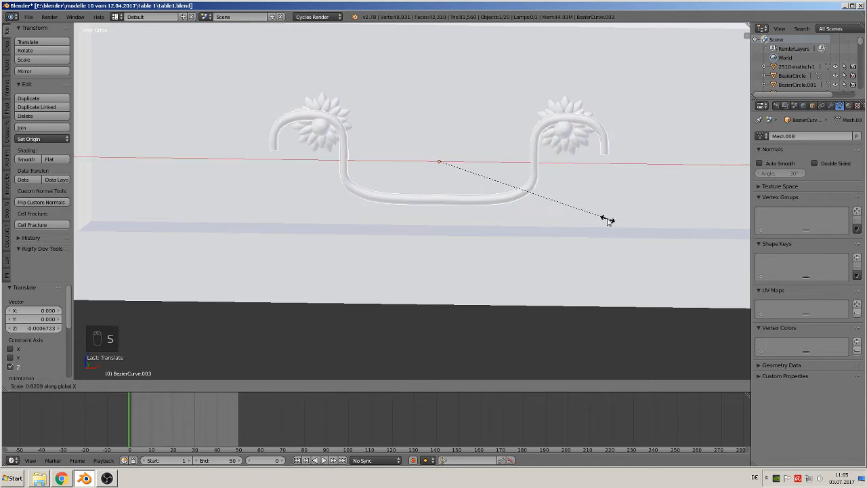
{"action": "left_click", "coordinate": [576, 209]}
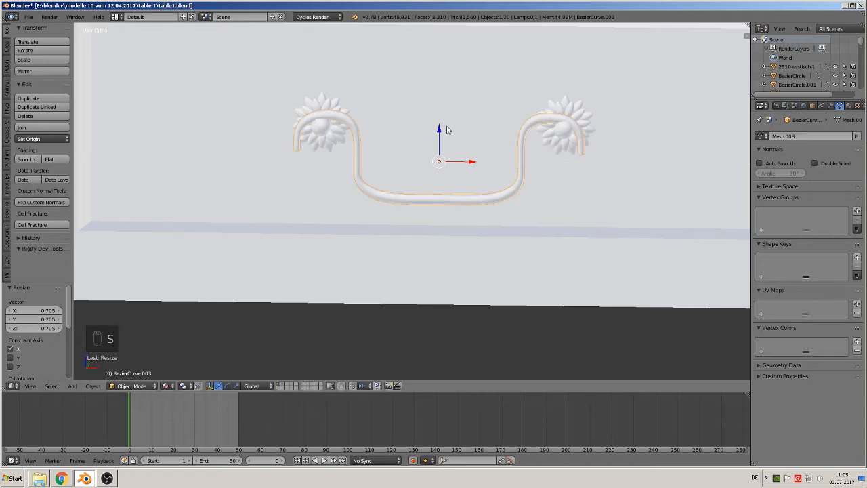
{"action": "key", "text": "g"}
{"action": "key", "text": "z"}
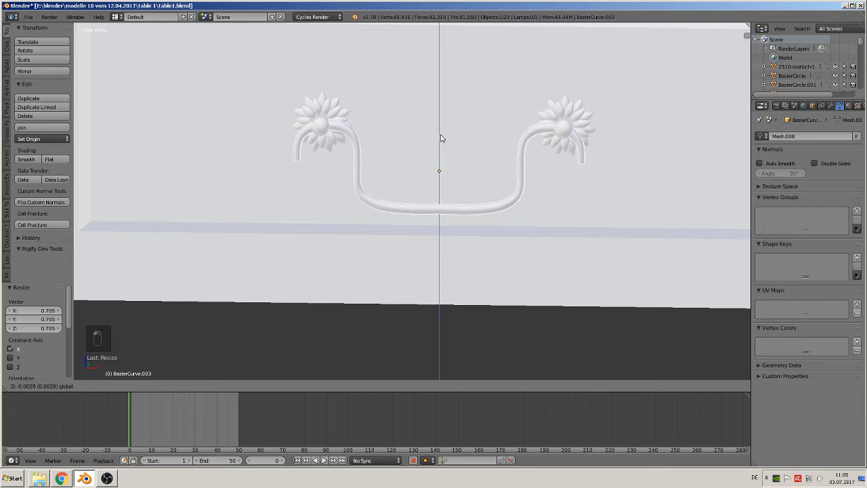
{"action": "left_click", "coordinate": [441, 138]}
Move the right rosette about -0.003 along X to centre it on the pull's right curve.
{"action": "right_click", "coordinate": [587, 121]}
{"action": "key", "text": "g"}
{"action": "key", "text": "x"}
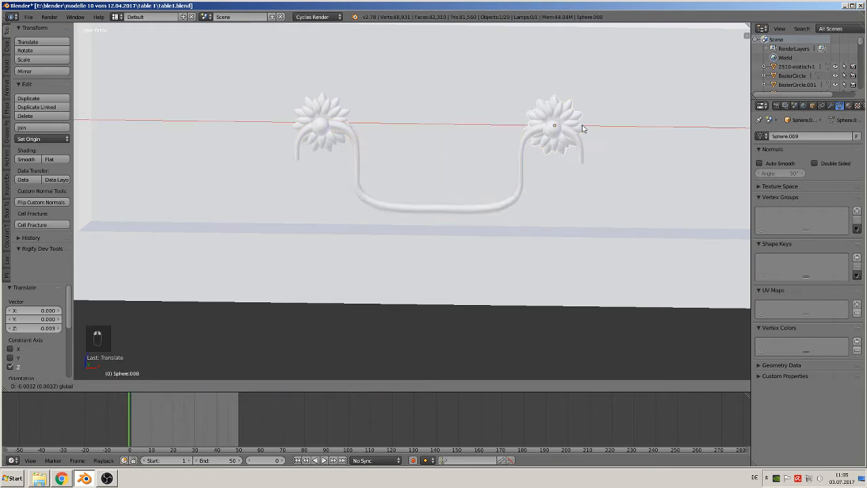
{"action": "left_click", "coordinate": [585, 128]}
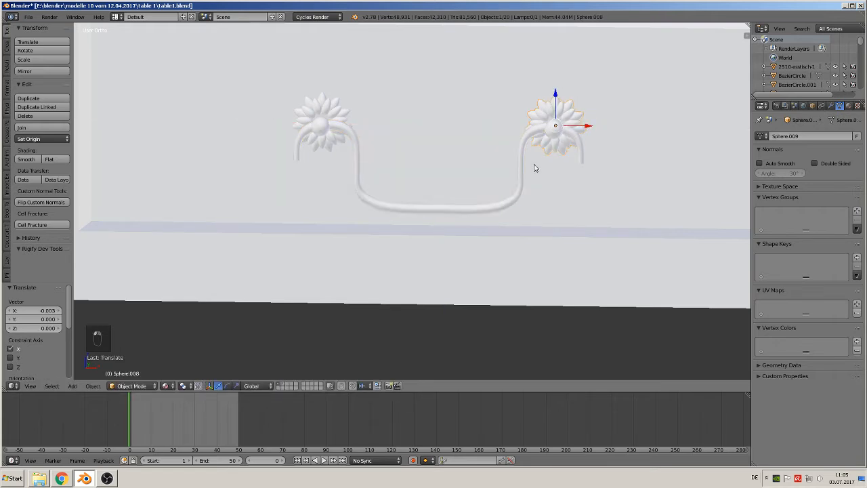
{"action": "key", "text": "s"}
{"action": "key", "text": "z"}
{"action": "right_click", "coordinate": [550, 219]}
Scale the pull to about 0.871 along Z and raise it about 0.0009 along Z to the rosette centres.
{"action": "right_click", "coordinate": [527, 164]}
{"action": "key", "text": "s"}
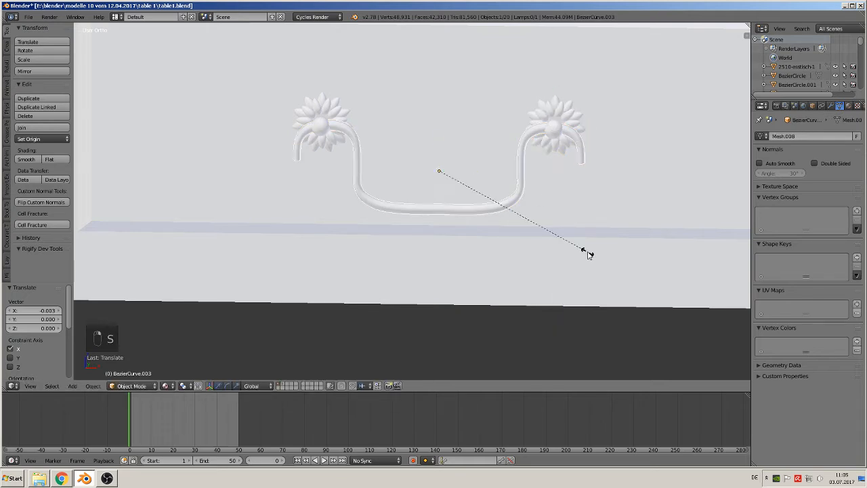
{"action": "key", "text": "z"}
{"action": "right_click", "coordinate": [576, 231]}
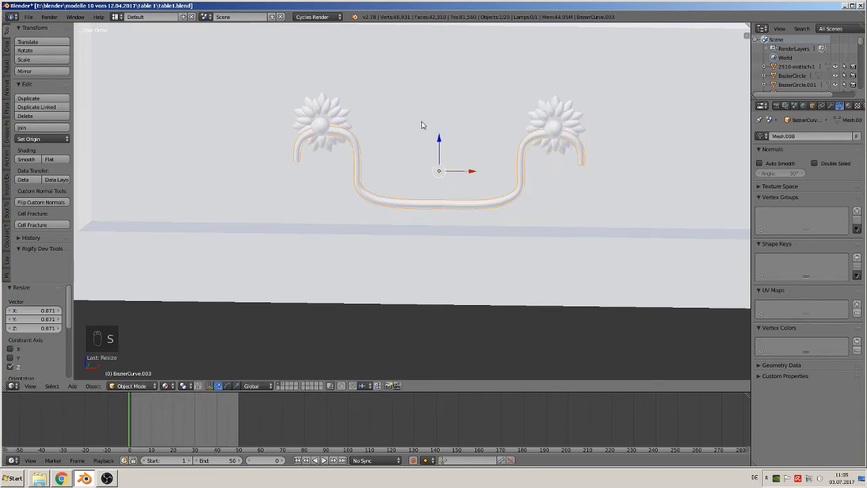
{"action": "key", "text": "g"}
{"action": "key", "text": "z"}
{"action": "left_click", "coordinate": [437, 144]}
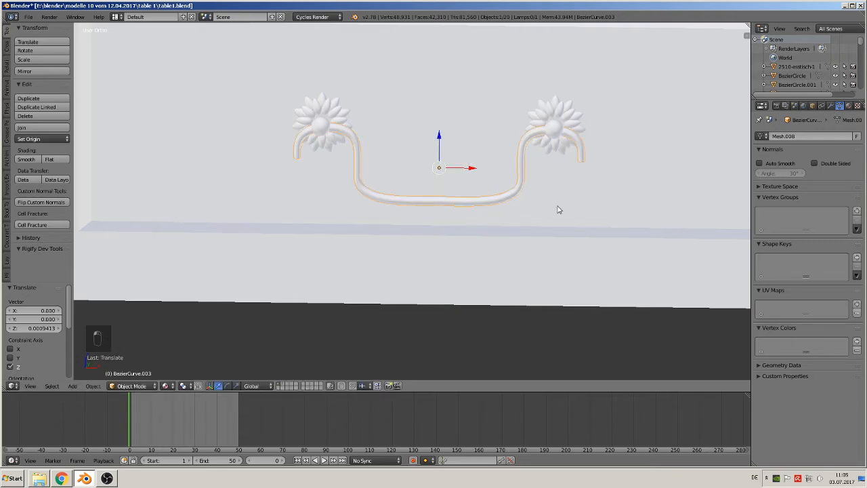
Try a slight uniform reduction of the pull while viewing it from the side, and undo it.
{"action": "middle_click_drag", "start_coordinate": [544, 208], "coordinate": [470, 200]}
{"action": "key", "text": "s"}
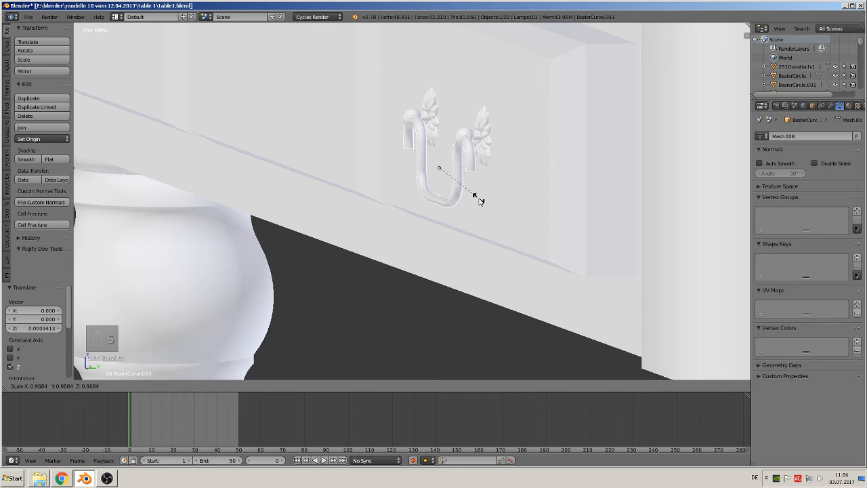
{"action": "left_click", "coordinate": [481, 201]}
{"action": "key", "text": "ctrl+z"}
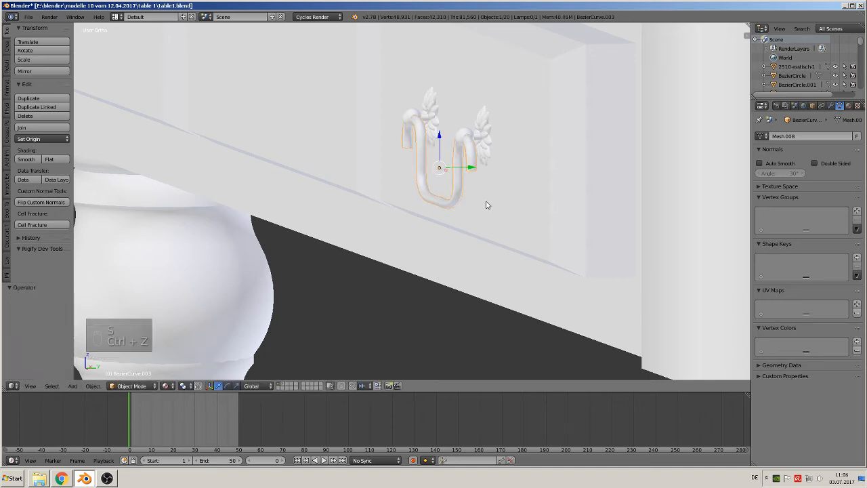
Deselect everything and examine the pull with its two rosettes on the right drawer front.
{"action": "middle_click_drag", "start_coordinate": [489, 205], "coordinate": [550, 195]}
{"action": "scroll", "coordinate": [548, 192], "scroll_direction": "down", "scroll_amount": 7}
{"action": "scroll", "coordinate": [532, 204], "scroll_direction": "up", "scroll_amount": 1}
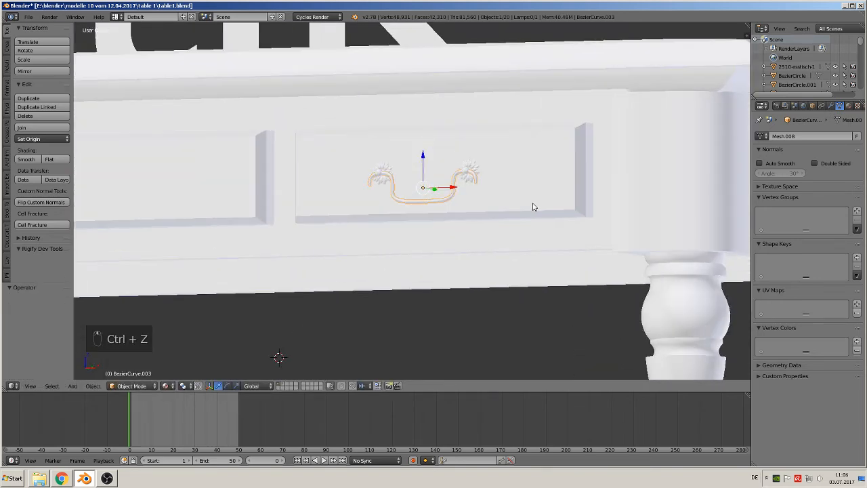
{"action": "key", "text": "a"}
{"action": "scroll", "coordinate": [535, 207], "scroll_direction": "down", "scroll_amount": 3}
{"action": "middle_click_drag", "start_coordinate": [535, 207], "coordinate": [557, 231]}
{"action": "scroll", "coordinate": [482, 212], "scroll_direction": "up", "scroll_amount": 4}
{"action": "scroll", "coordinate": [481, 213], "scroll_direction": "up", "scroll_amount": 3}
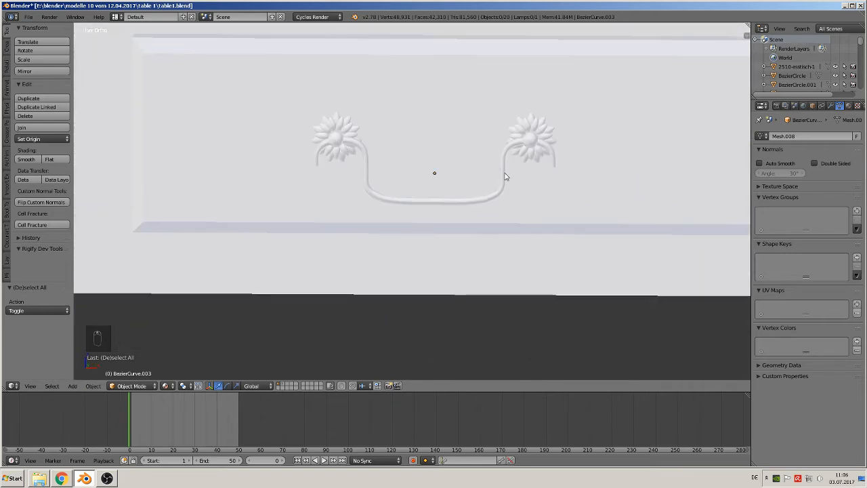
Duplicate the pull together with both rosettes and place the copy about -0.073 along Z, below the table.
{"action": "right_click", "coordinate": [535, 127]}
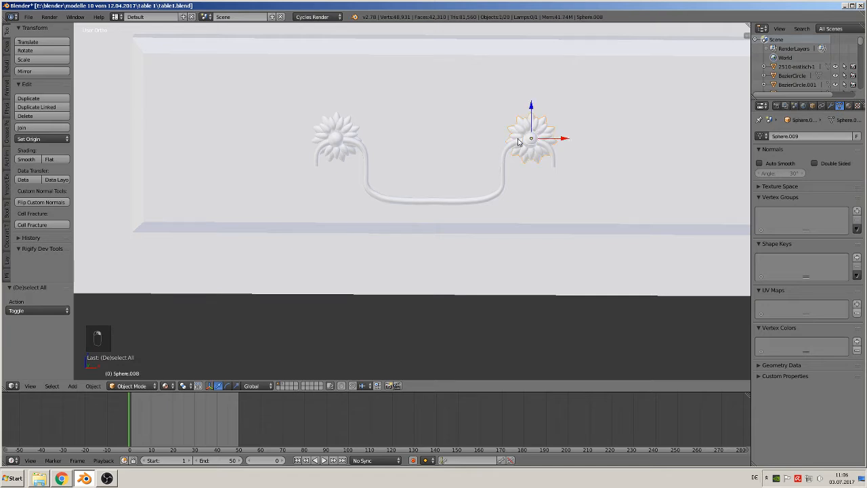
{"action": "right_click", "coordinate": [344, 132], "text": "shift"}
{"action": "right_click", "coordinate": [362, 145], "text": "shift"}
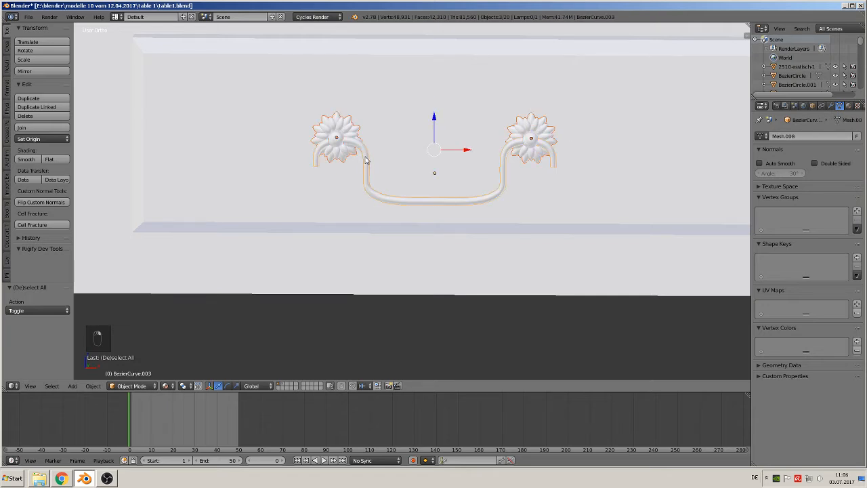
{"action": "key", "text": "shift+d"}
{"action": "key", "text": "z"}
{"action": "left_click", "coordinate": [480, 336]}
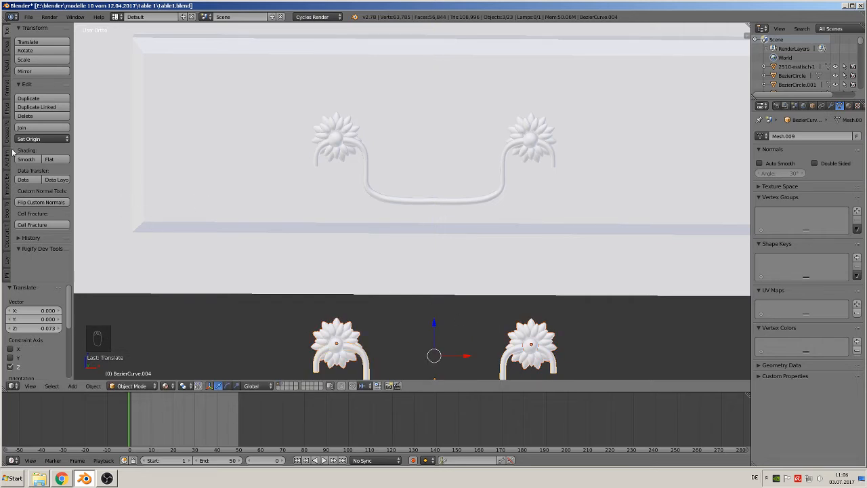
Join the copied pull and rosettes into one object and move it about -0.010 along X, -0.002 along Y and -0.013 along Z.
{"action": "left_click", "coordinate": [42, 128]}
{"action": "scroll", "coordinate": [424, 296], "scroll_direction": "down", "scroll_amount": 3}
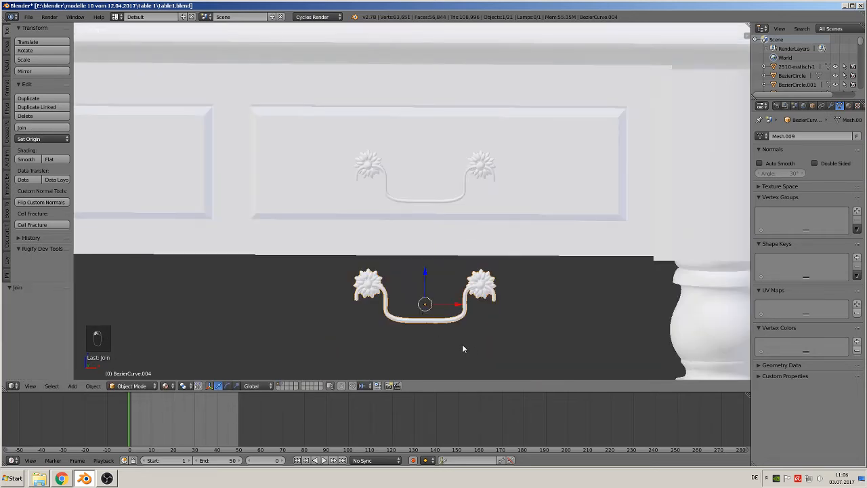
{"action": "key", "text": "g"}
{"action": "left_click", "coordinate": [406, 315]}
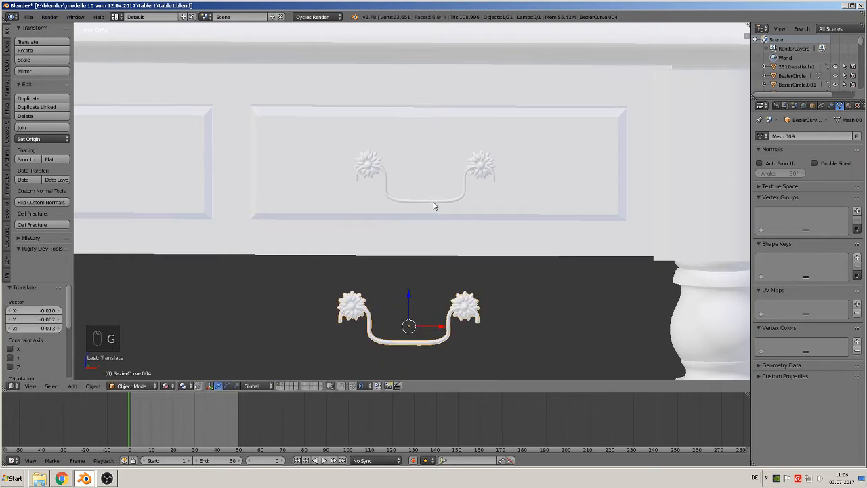
Move the original pull and its two rosettes on the right drawer front to the second layer.
{"action": "right_click", "coordinate": [366, 188]}
{"action": "right_click", "coordinate": [366, 159], "text": "shift"}
{"action": "right_click", "coordinate": [487, 159], "text": "shift"}
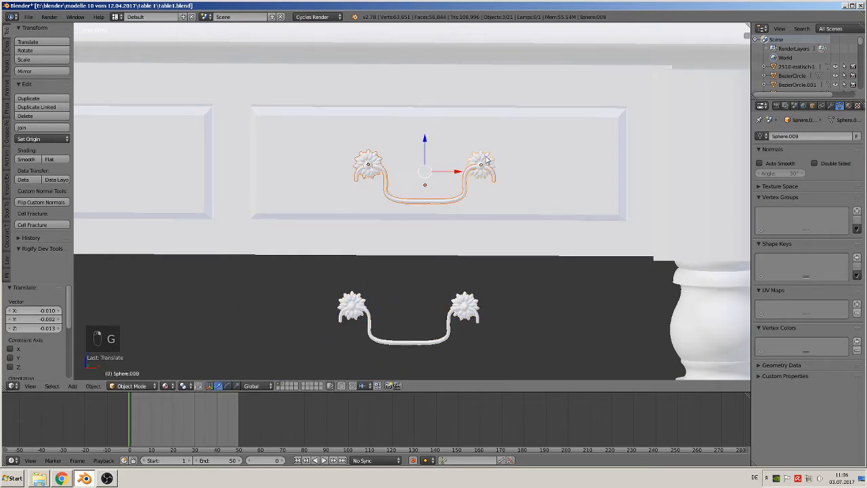
{"action": "key", "text": "m"}
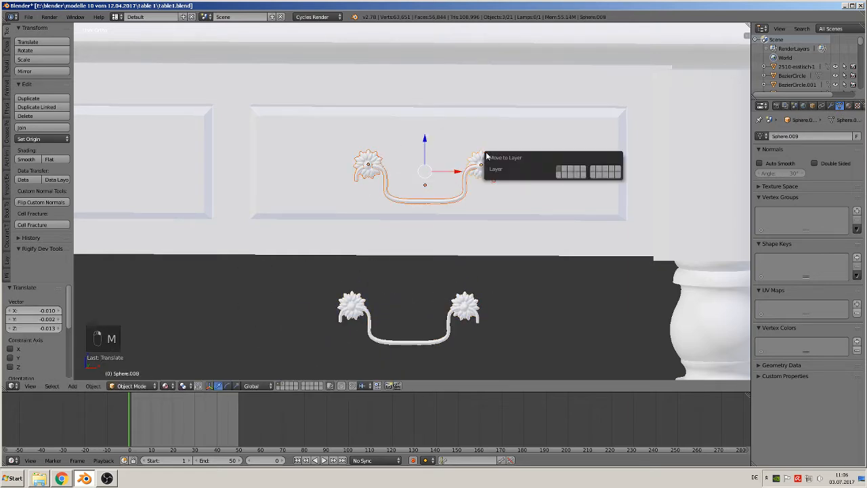
{"action": "left_click", "coordinate": [566, 172]}
Place the joined pull centrally on the right drawer front, finishing with a shift of about -0.004 along X.
{"action": "right_click", "coordinate": [471, 308]}
{"action": "left_click", "coordinate": [399, 298]}
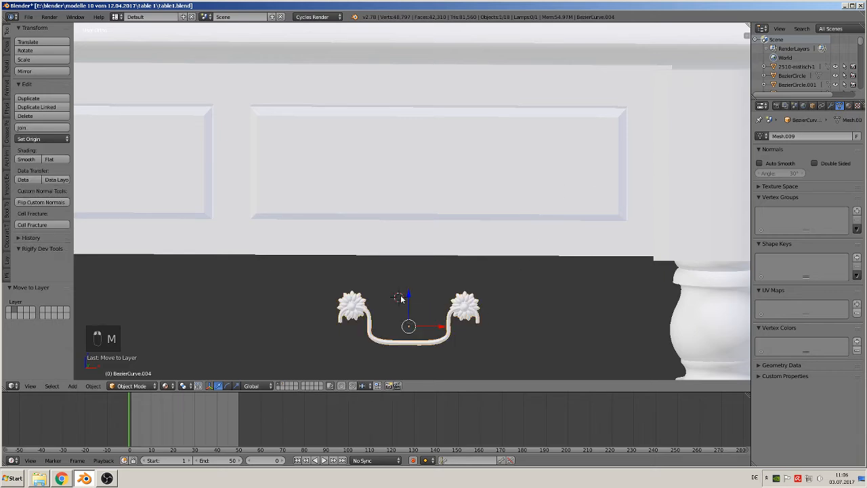
{"action": "left_click_drag", "start_coordinate": [407, 298], "coordinate": [467, 192]}
{"action": "scroll", "coordinate": [469, 193], "scroll_direction": "down", "scroll_amount": 3}
{"action": "middle_click_drag", "start_coordinate": [545, 216], "coordinate": [187, 201], "text": "shift"}
{"action": "scroll", "coordinate": [278, 174], "scroll_direction": "down", "scroll_amount": 6}
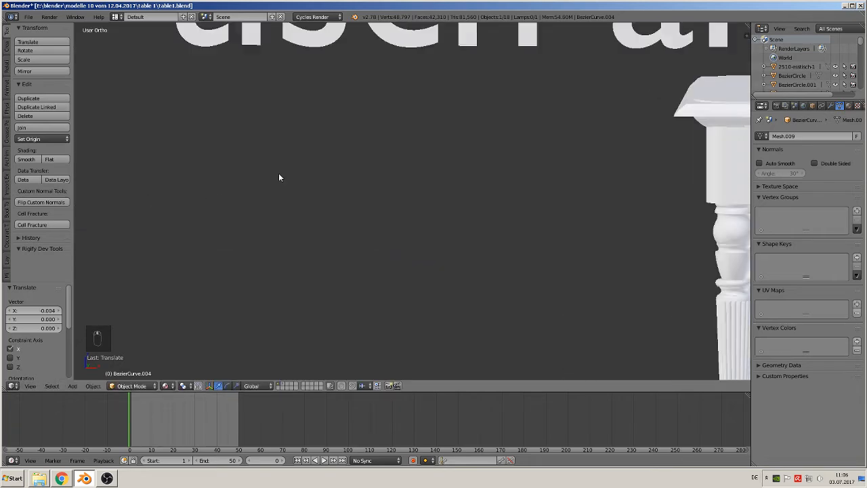
{"action": "key", "text": "KP_Decimal"}
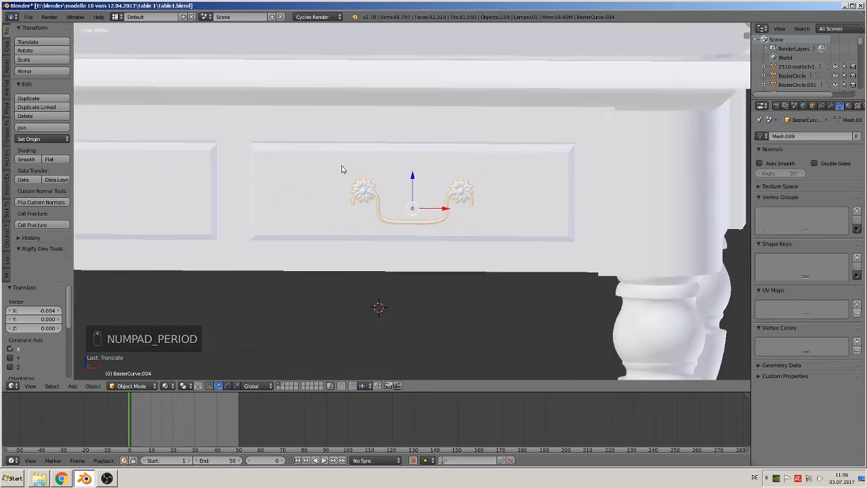
{"action": "scroll", "coordinate": [389, 197], "scroll_direction": "down", "scroll_amount": 1}
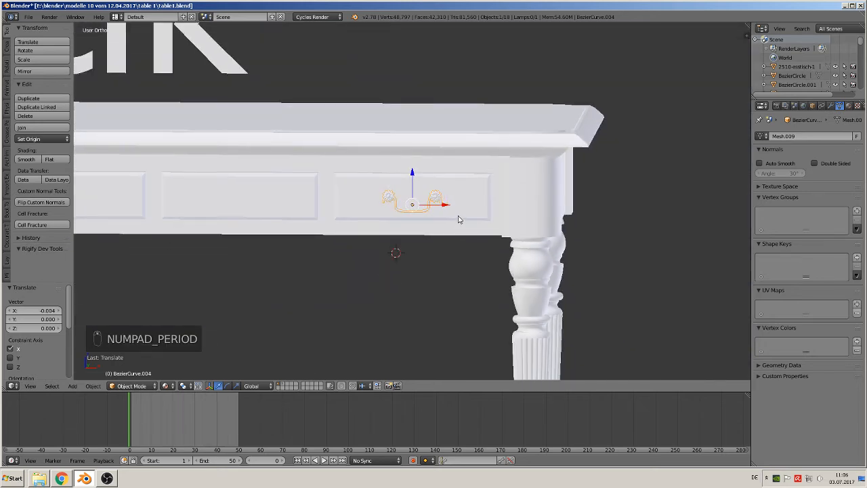
Place a linked duplicate of the pull on the middle drawer, about -0.249 along X, and clear its location.
{"action": "key", "text": "alt+d"}
{"action": "right_click", "coordinate": [459, 219]}
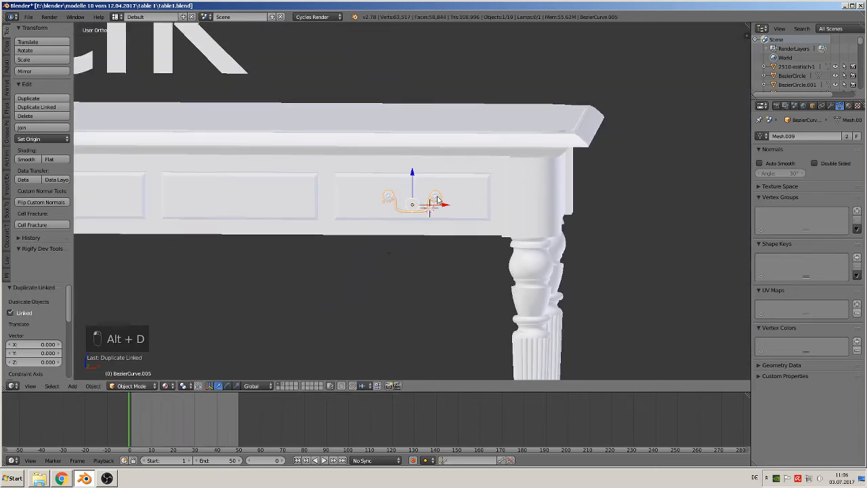
{"action": "left_click_drag", "start_coordinate": [442, 204], "coordinate": [277, 203]}
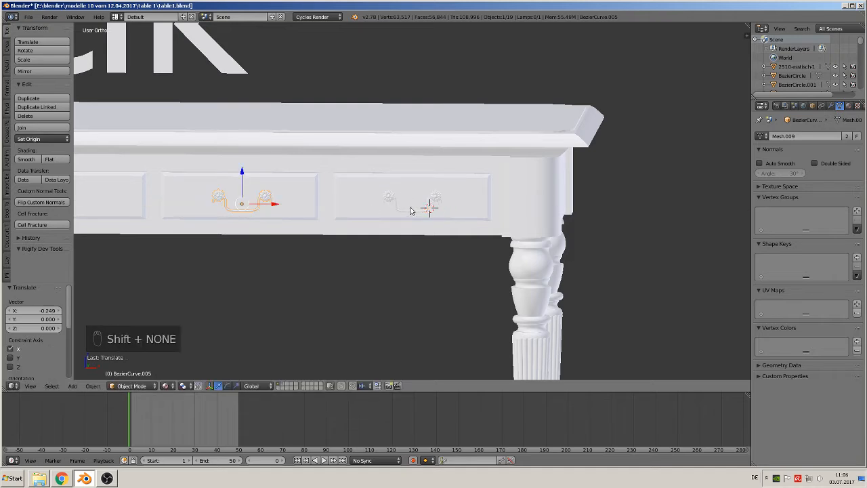
{"action": "middle_click_drag", "start_coordinate": [459, 211], "coordinate": [683, 196], "text": "shift"}
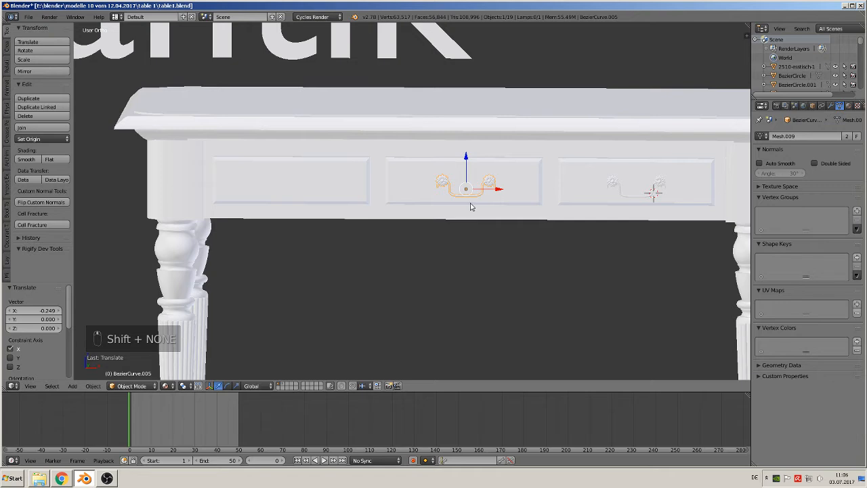
{"action": "key", "text": "alt+g"}
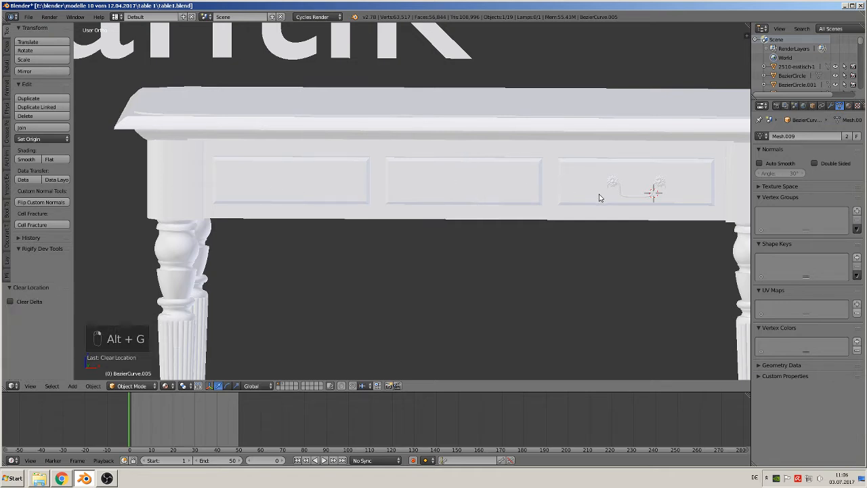
Create a linked duplicate of the right drawer's pull and move it about -0.248 along X onto the middle drawer.
{"action": "right_click", "coordinate": [615, 188]}
{"action": "key", "text": "alt+d"}
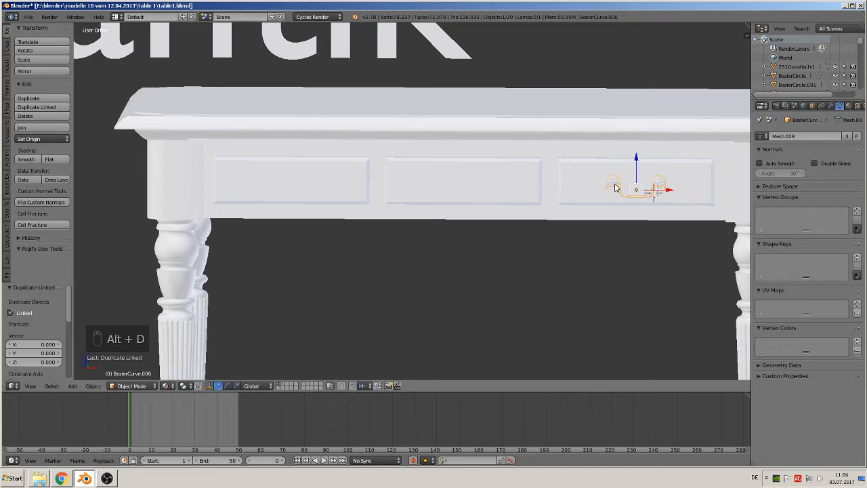
{"action": "key", "text": "x"}
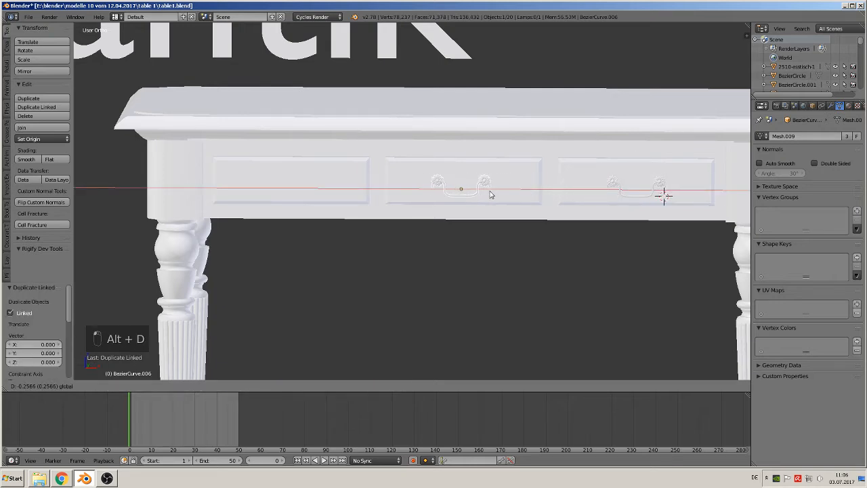
{"action": "left_click", "coordinate": [502, 193]}
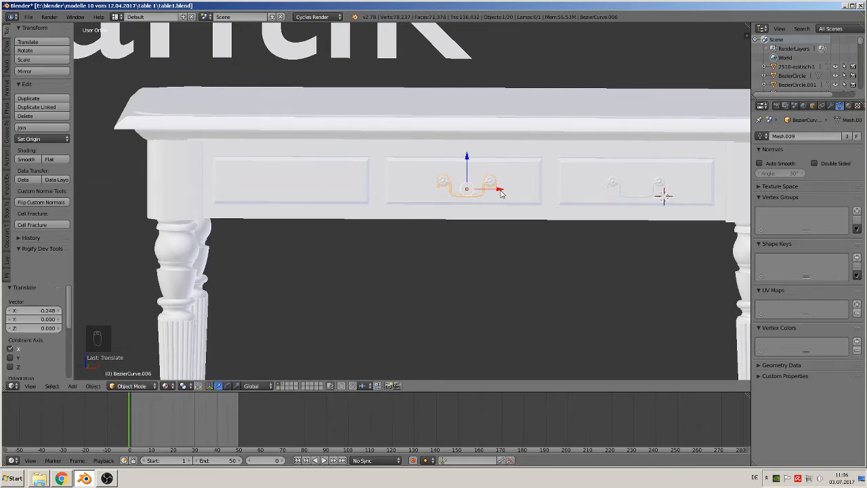
Create a linked duplicate of the middle drawer's pull and move it about -0.258 along X onto the left drawer.
{"action": "key", "text": "alt+d"}
{"action": "key", "text": "x"}
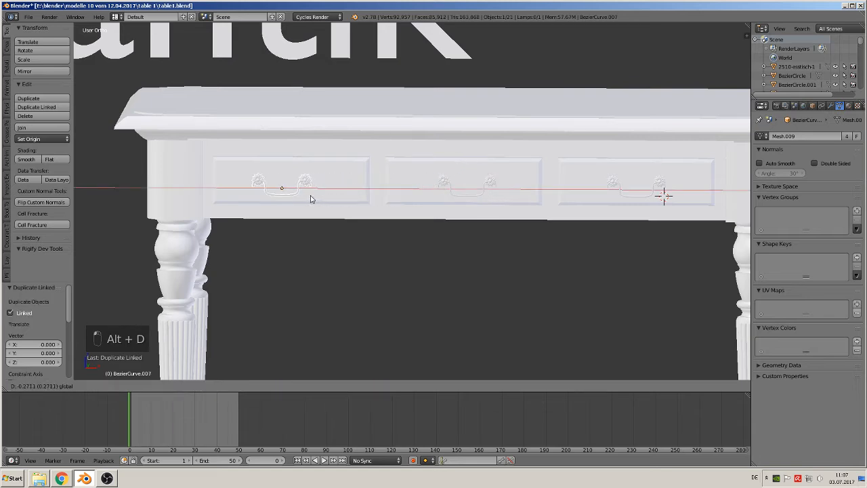
{"action": "left_click", "coordinate": [319, 196]}
{"action": "mouse_move", "coordinate": [321, 200]}
{"action": "middle_mouse_down"}
{"action": "mouse_move", "coordinate": [332, 206]}
{"action": "mouse_move", "coordinate": [326, 215]}
{"action": "middle_mouse_up"}
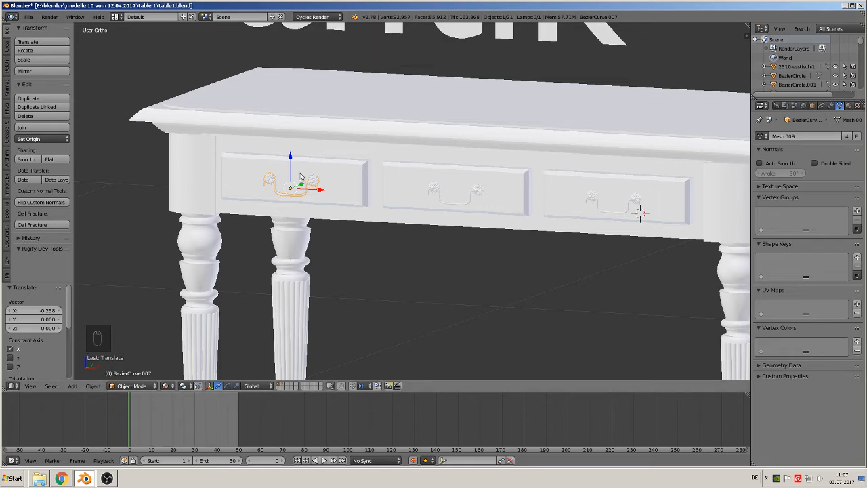
In the front view, add a vertical loop cut to the board behind the drawers at the left drawer's outer edge.
{"action": "right_click", "coordinate": [340, 149]}
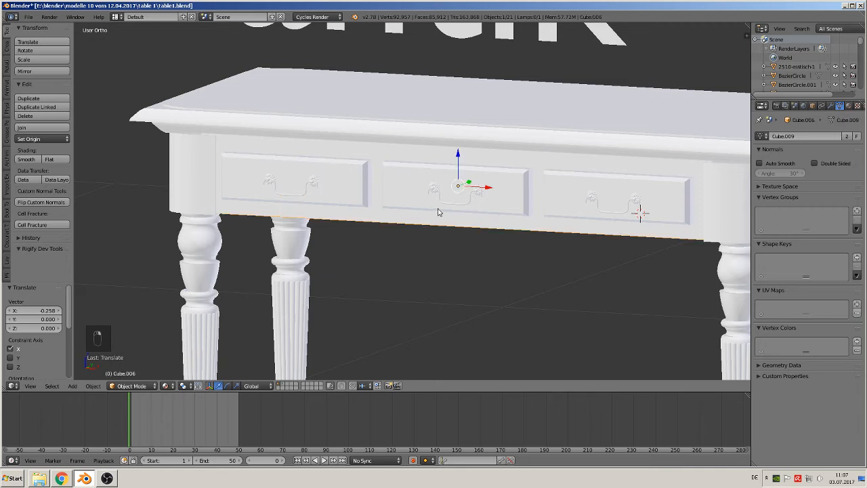
{"action": "middle_click_drag", "start_coordinate": [440, 213], "coordinate": [466, 210]}
{"action": "key", "text": "KP_1"}
{"action": "scroll", "coordinate": [406, 203], "scroll_direction": "up", "scroll_amount": 2}
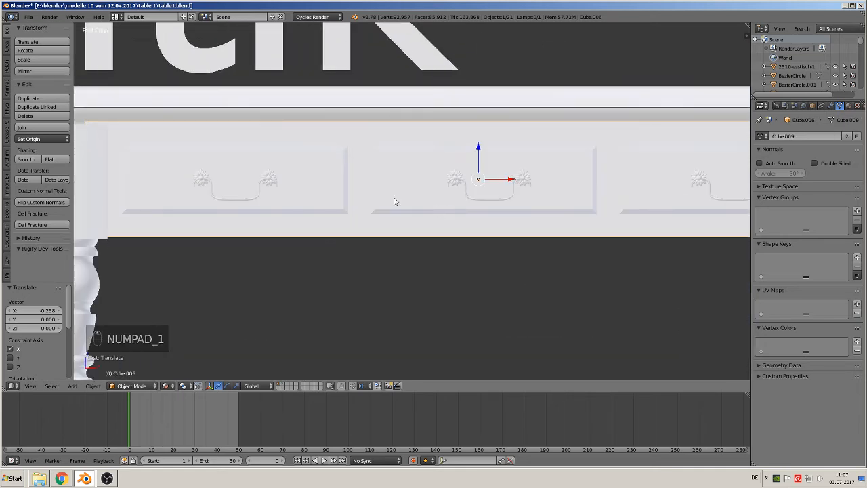
{"action": "key", "text": "Tab"}
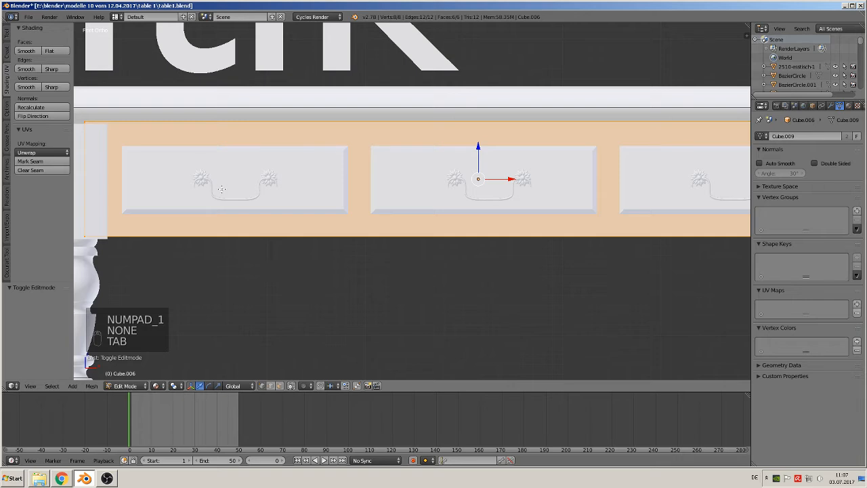
{"action": "middle_click_drag", "start_coordinate": [222, 189], "coordinate": [337, 183], "text": "shift"}
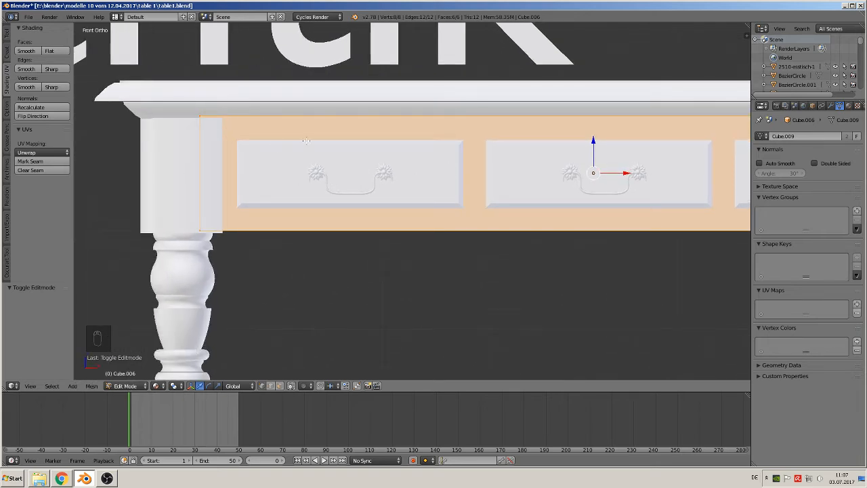
{"action": "key", "text": "ctrl+r"}
{"action": "left_click", "coordinate": [248, 139]}
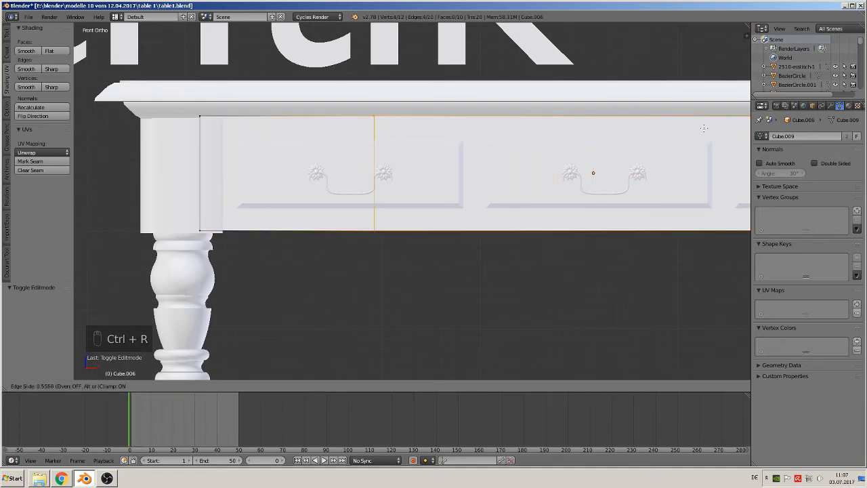
{"action": "left_click", "coordinate": [566, 94]}
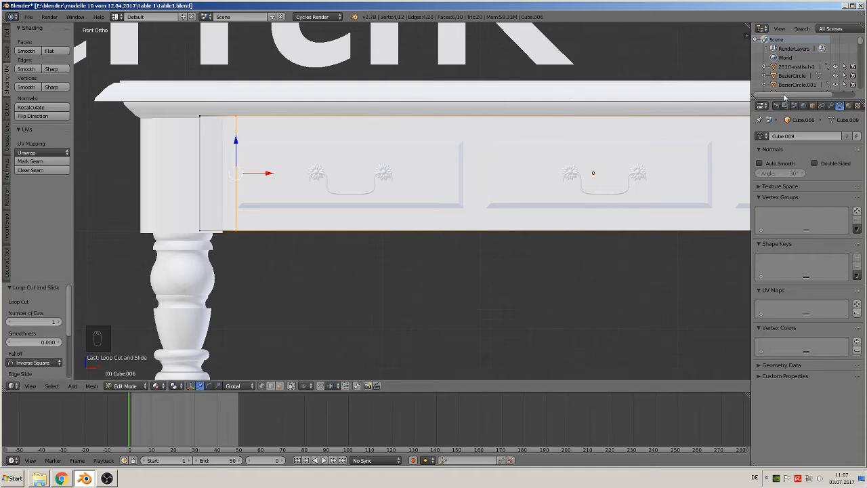
Add two vertical loop cuts to the board, one on each side of the strip between the left and middle drawers.
{"action": "key", "text": "ctrl+r"}
{"action": "left_click", "coordinate": [560, 136]}
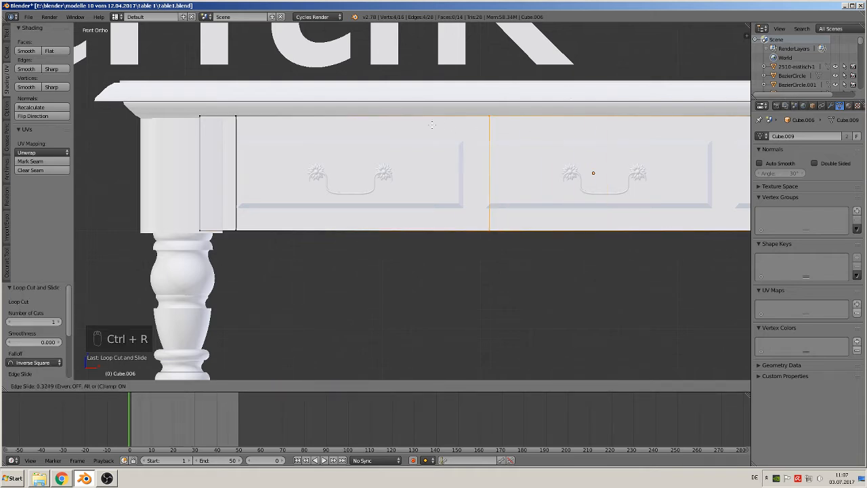
{"action": "left_click", "coordinate": [411, 119]}
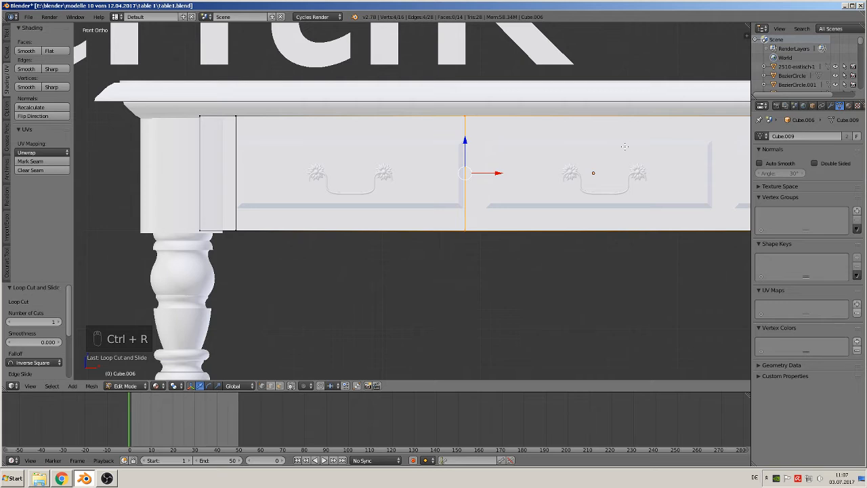
{"action": "middle_click_drag", "start_coordinate": [639, 145], "coordinate": [361, 155], "text": "shift"}
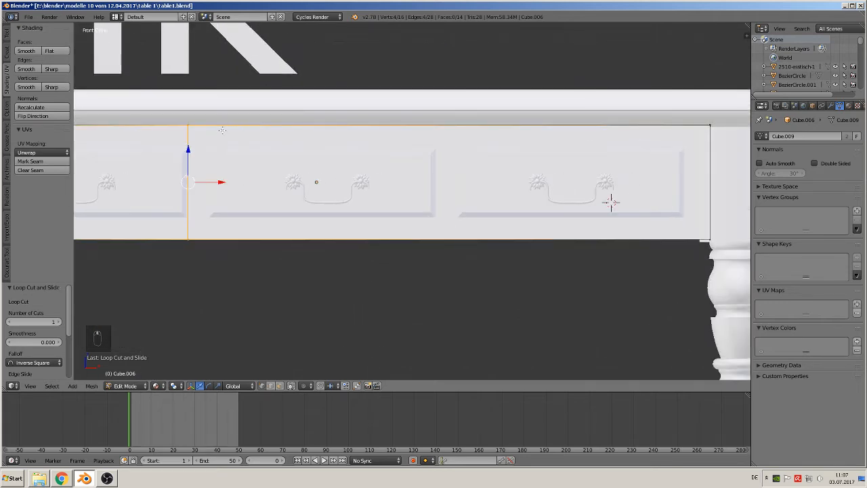
{"action": "key", "text": "ctrl+r"}
{"action": "left_click", "coordinate": [237, 137]}
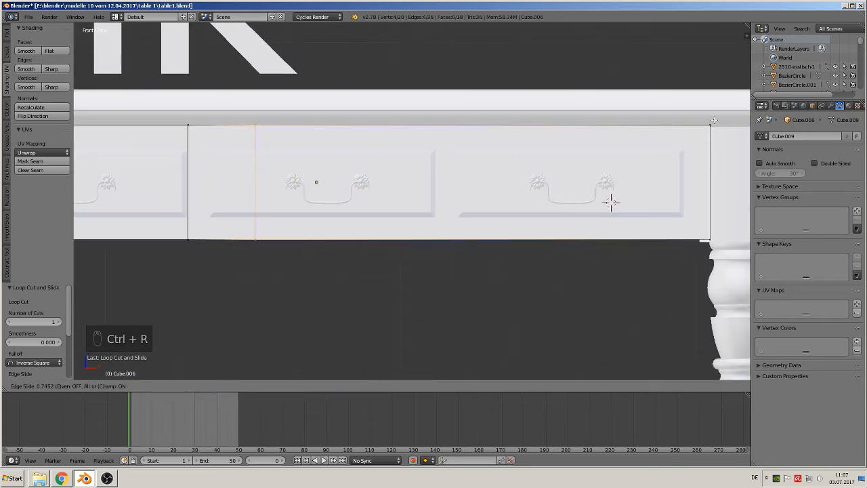
{"action": "left_click", "coordinate": [670, 107]}
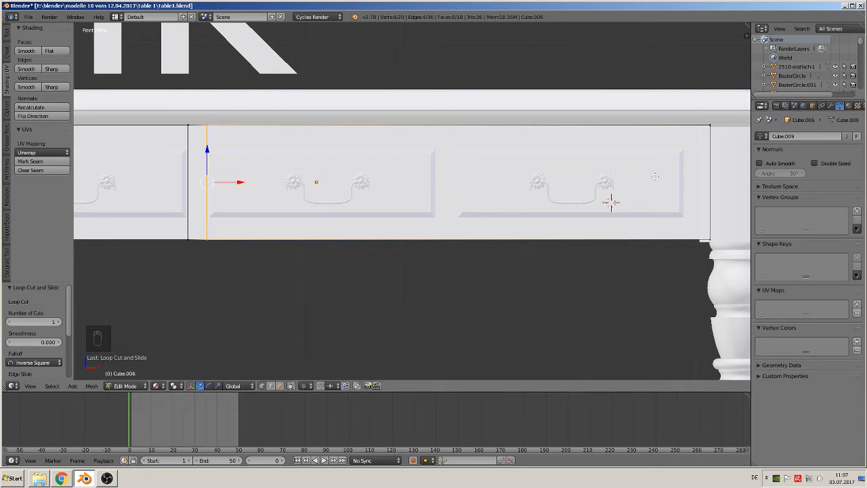
Add two vertical loop cuts to the board, one on each side of the strip between the middle and right drawers.
{"action": "key", "text": "ctrl+r"}
{"action": "left_click", "coordinate": [489, 135]}
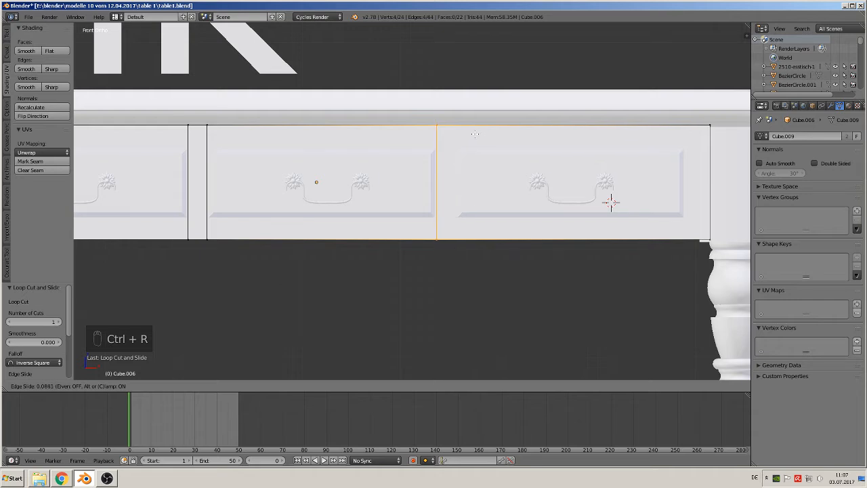
{"action": "left_click", "coordinate": [475, 134]}
{"action": "key", "text": "ctrl+r"}
{"action": "left_click", "coordinate": [482, 143]}
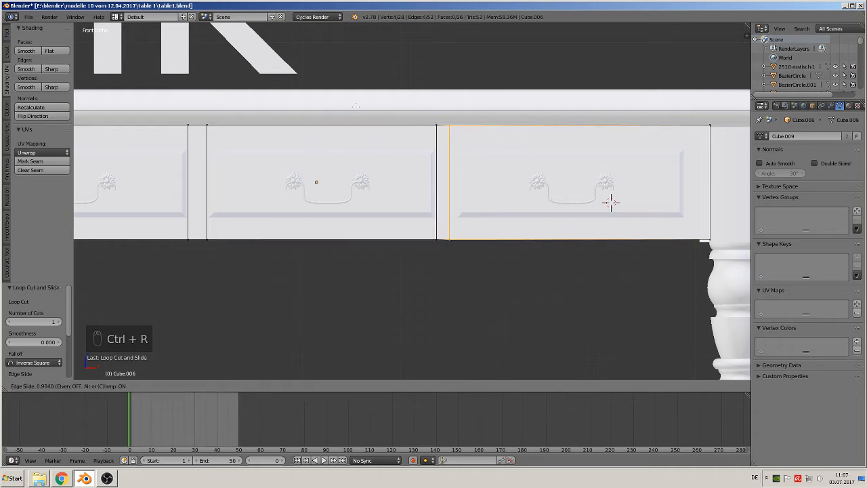
{"action": "left_click", "coordinate": [449, 117]}
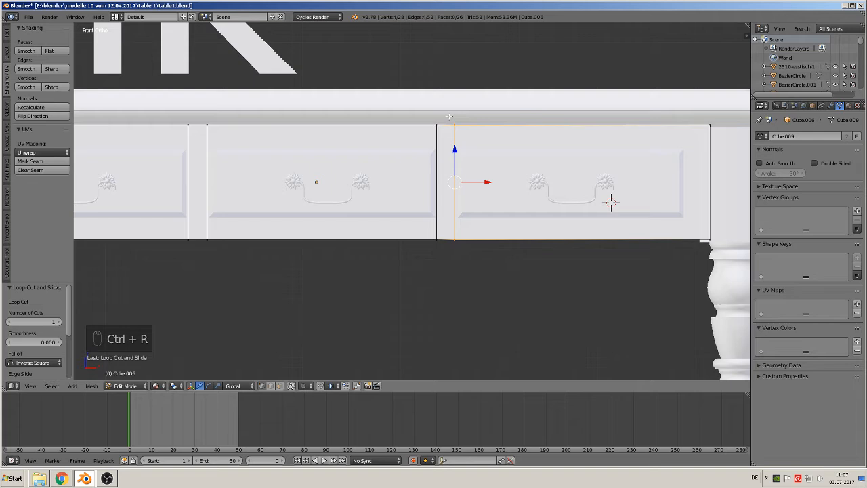
Add a vertical loop cut to the board at the right drawer's outer edge.
{"action": "key", "text": "ctrl+r"}
{"action": "left_click", "coordinate": [559, 152]}
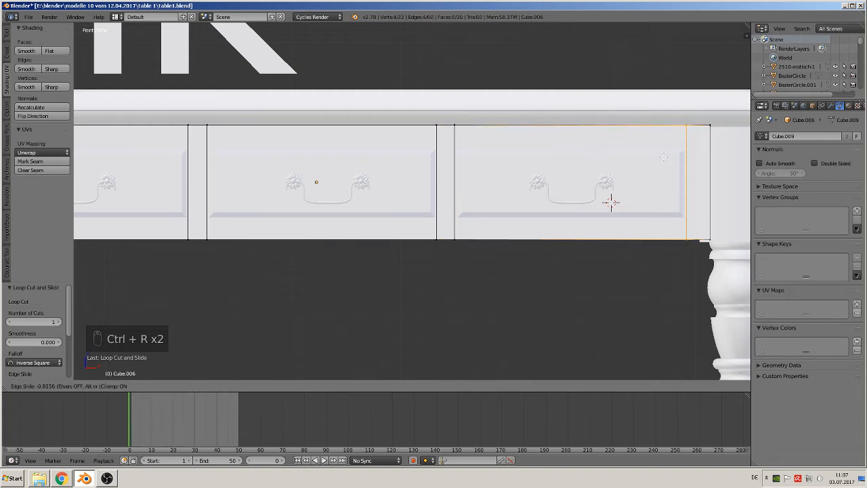
{"action": "left_click", "coordinate": [611, 202]}
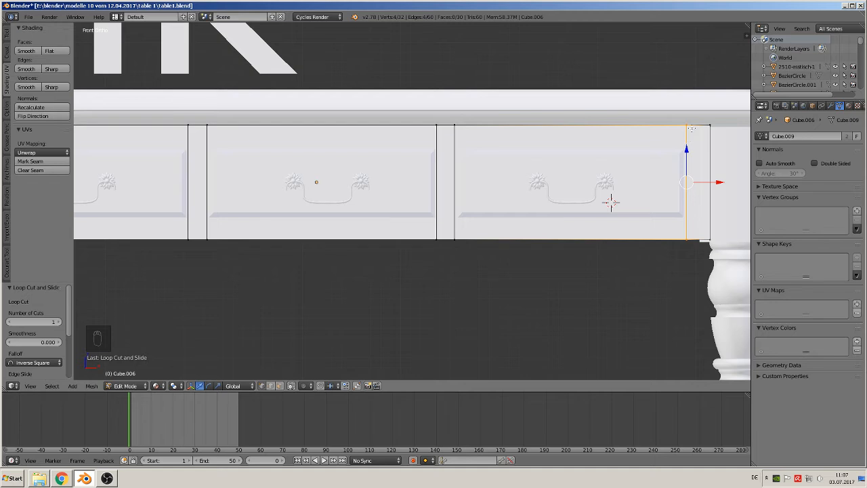
Add two horizontal loop cuts across the board, one along the drawers' upper edges and one along their lower edges.
{"action": "key", "text": "ctrl+r"}
{"action": "left_click", "coordinate": [686, 132]}
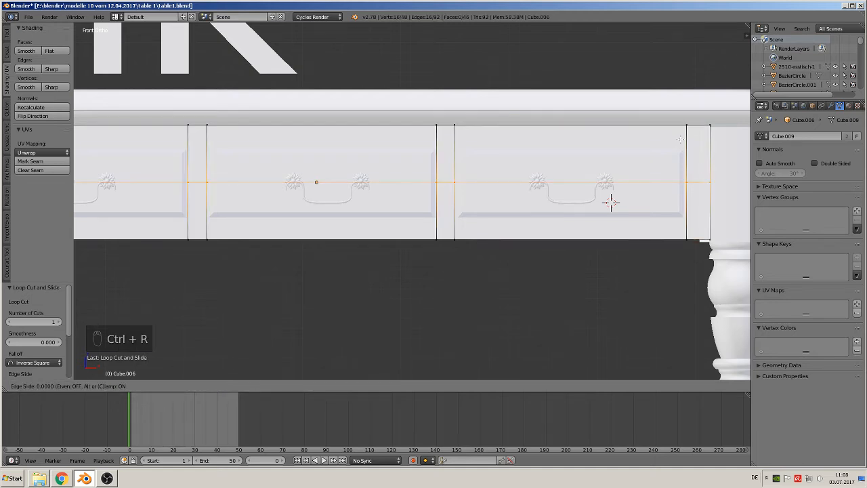
{"action": "left_click", "coordinate": [687, 104]}
{"action": "key", "text": "ctrl+r"}
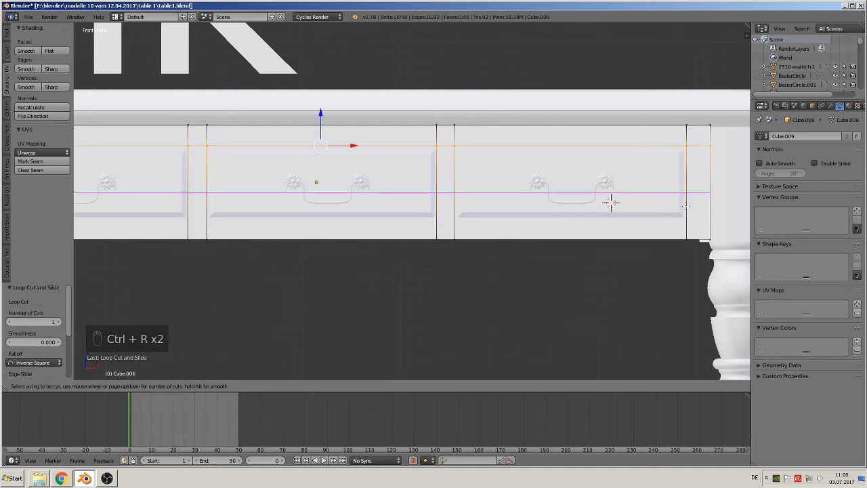
{"action": "left_click", "coordinate": [689, 207]}
{"action": "left_click", "coordinate": [689, 231]}
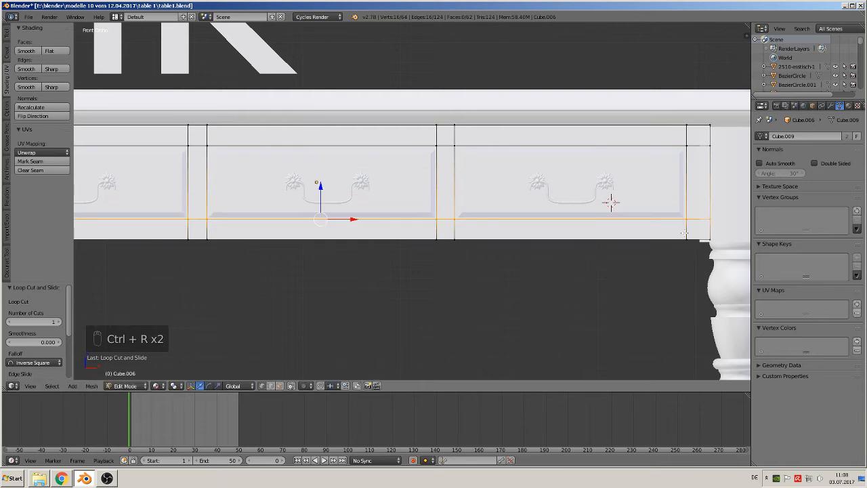
Delete the board's three front faces behind the drawers, using the Only Faces option.
{"action": "scroll", "coordinate": [551, 203], "scroll_direction": "down", "scroll_amount": 2}
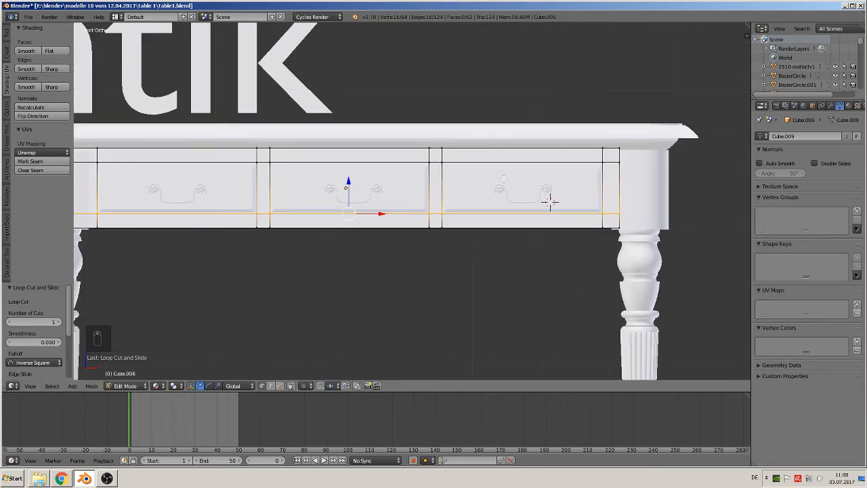
{"action": "left_click", "coordinate": [277, 385]}
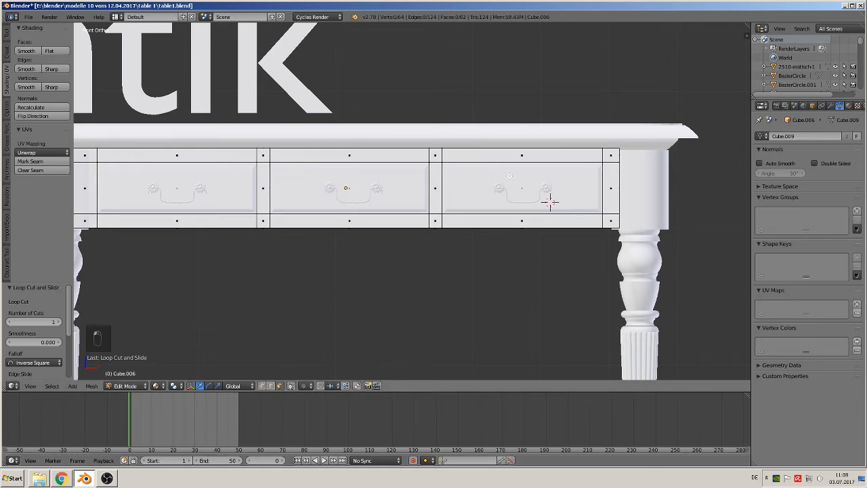
{"action": "right_click", "coordinate": [550, 201]}
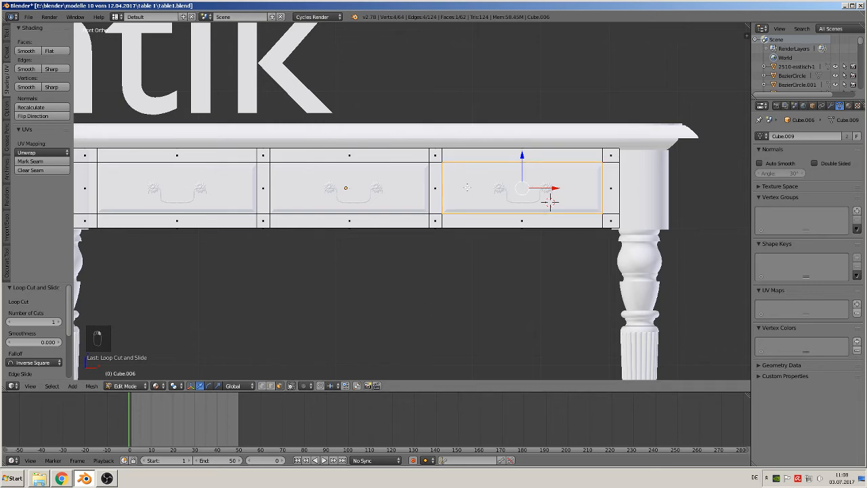
{"action": "right_click", "coordinate": [321, 176], "text": "shift"}
{"action": "right_click", "coordinate": [131, 186], "text": "shift"}
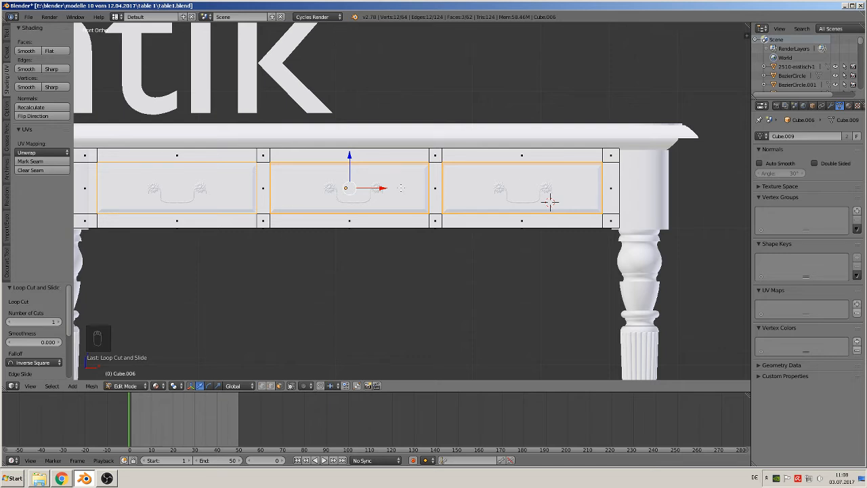
{"action": "key", "text": "x"}
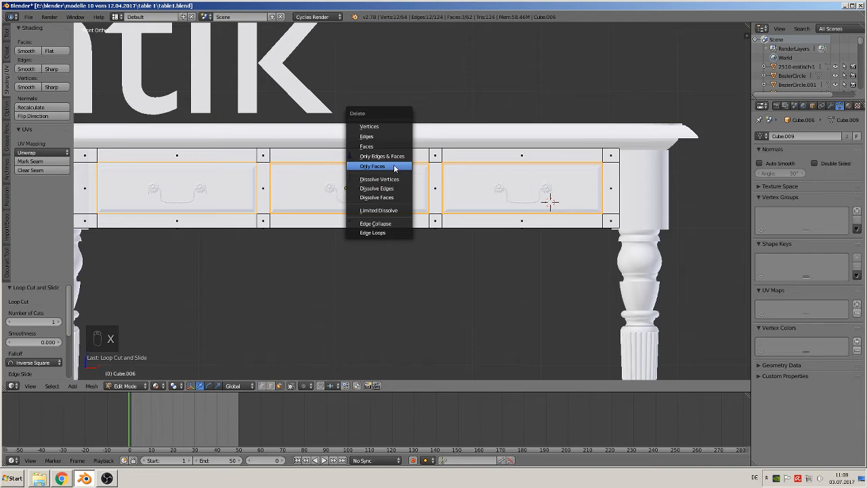
{"action": "left_click", "coordinate": [395, 167]}
Return to Object Mode and move the drawer fronts about -0.365 along Y, out in front of the table.
{"action": "middle_click_drag", "start_coordinate": [414, 244], "coordinate": [281, 170]}
{"action": "key", "text": "Tab"}
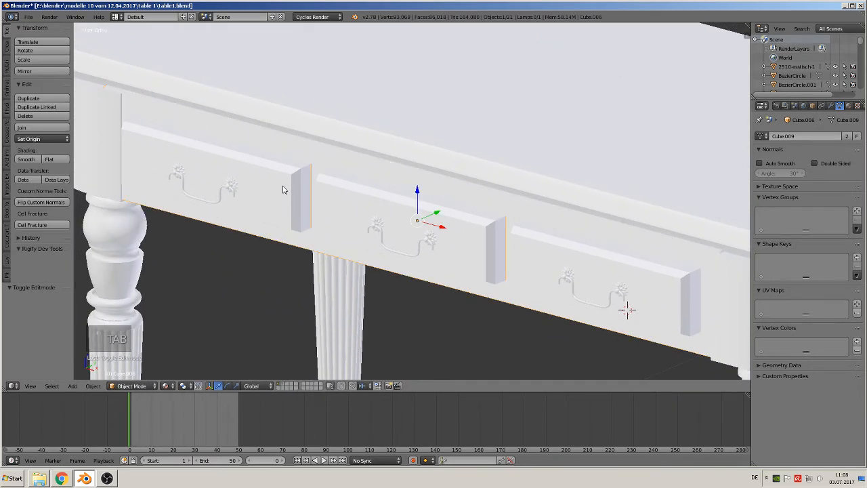
{"action": "left_click_drag", "start_coordinate": [231, 173], "coordinate": [654, 241]}
{"action": "scroll", "coordinate": [459, 226], "scroll_direction": "down", "scroll_amount": 3}
Extrude the edge loop around the board's left drawer opening about 0.016 inward along Y.
{"action": "right_click", "coordinate": [460, 195]}
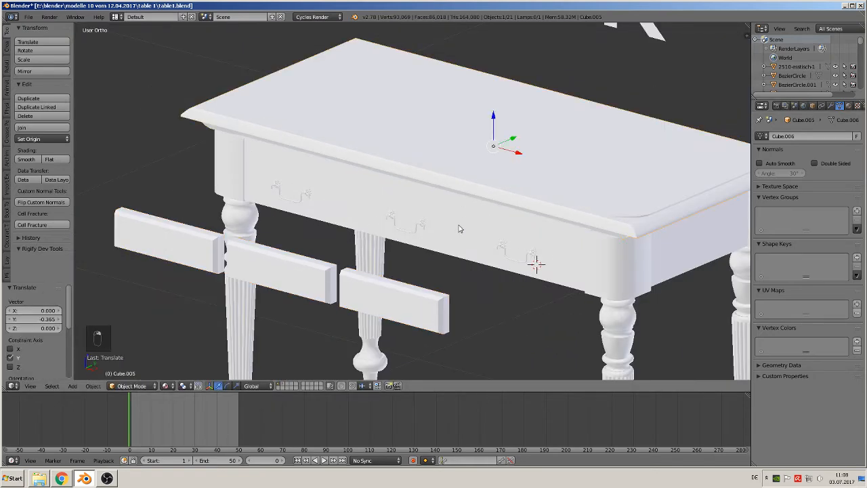
{"action": "right_click", "coordinate": [452, 218]}
{"action": "key", "text": "Tab"}
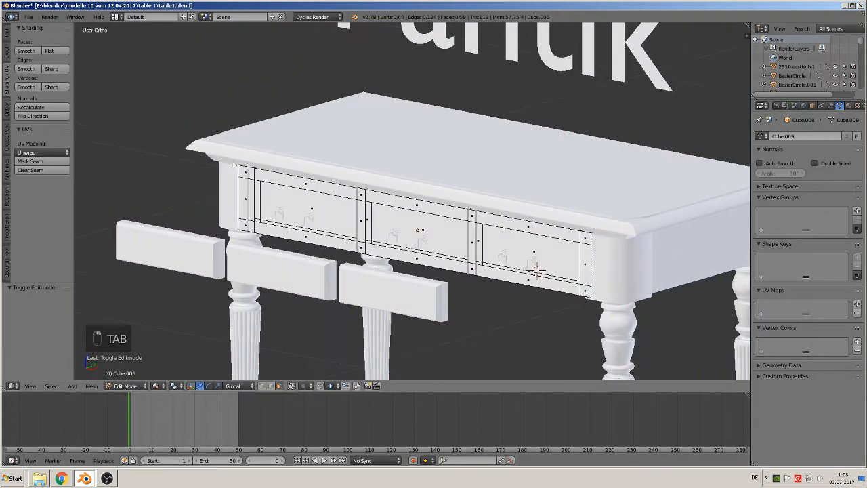
{"action": "scroll", "coordinate": [452, 219], "scroll_direction": "up", "scroll_amount": 5}
{"action": "scroll", "coordinate": [207, 188], "scroll_direction": "down", "scroll_amount": 5}
{"action": "middle_click_drag", "start_coordinate": [242, 221], "coordinate": [266, 160], "text": "shift"}
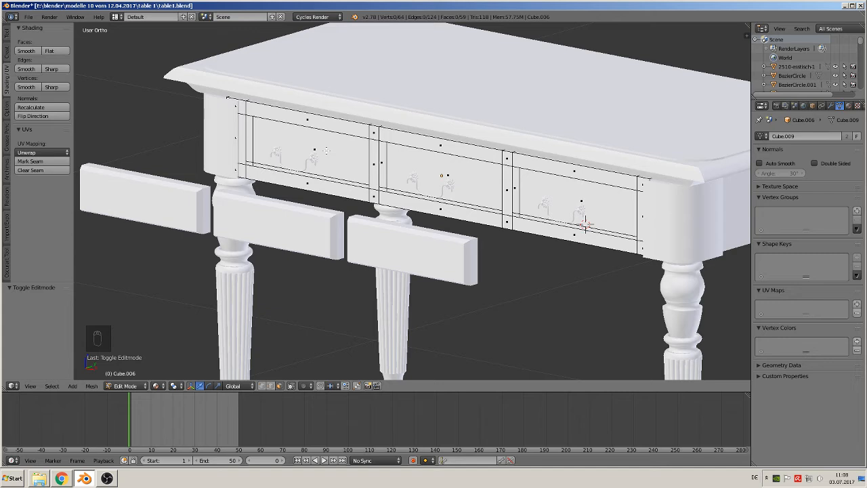
{"action": "left_click", "coordinate": [271, 385]}
{"action": "right_click", "coordinate": [315, 175], "text": "alt"}
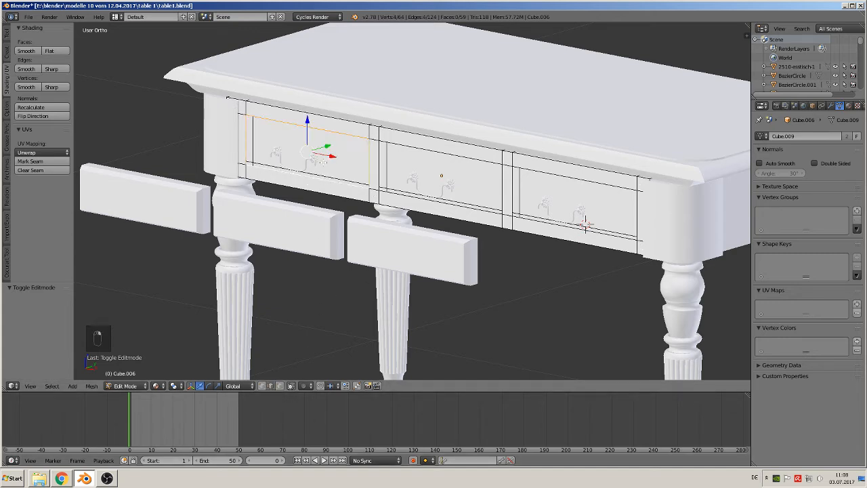
{"action": "scroll", "coordinate": [325, 160], "scroll_direction": "up", "scroll_amount": 4}
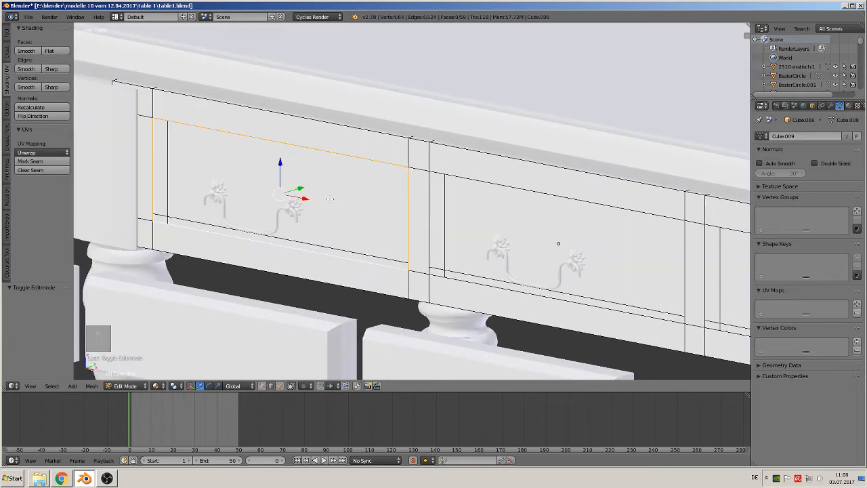
{"action": "key", "text": "e"}
{"action": "key", "text": "g"}
{"action": "key", "text": "y"}
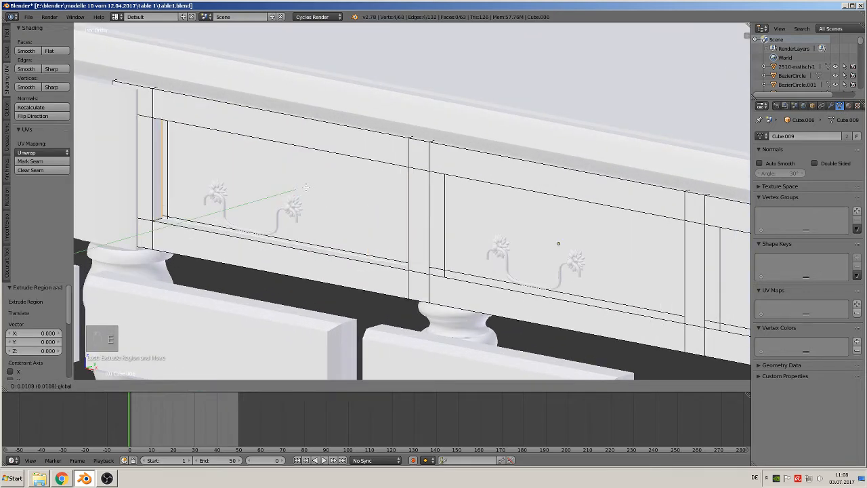
{"action": "key", "text": "Return"}
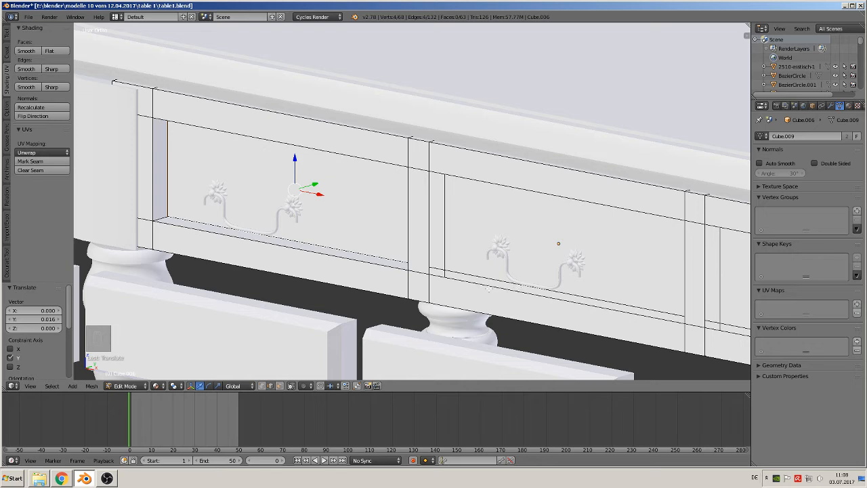
Extrude the edge loop around the middle drawer opening about 0.016 inward along Y.
{"action": "right_click", "coordinate": [488, 288], "text": "alt"}
{"action": "middle_click_drag", "start_coordinate": [454, 312], "coordinate": [203, 229], "text": "shift"}
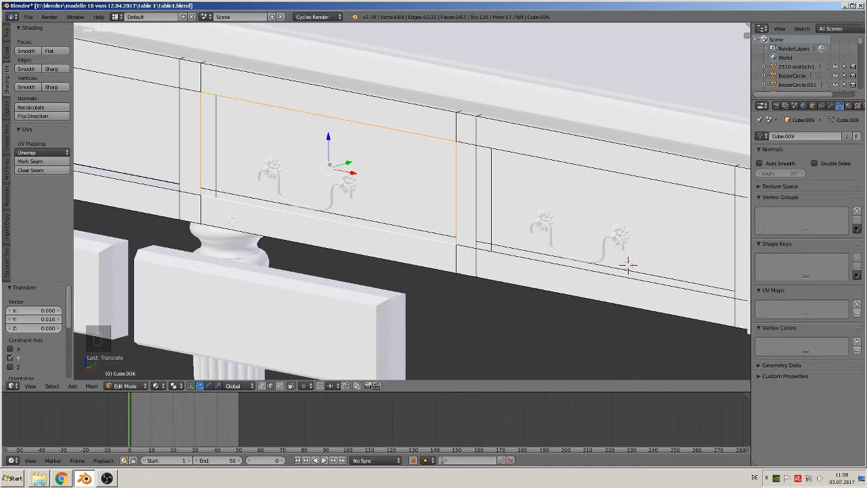
{"action": "key", "text": "e"}
{"action": "right_click", "coordinate": [240, 211]}
{"action": "left_click_drag", "start_coordinate": [349, 162], "coordinate": [362, 164]}
Extrude the edge loop around the right drawer opening about 0.015 inward along Y and leave Edit Mode.
{"action": "middle_click_drag", "start_coordinate": [494, 263], "coordinate": [306, 159], "text": "shift"}
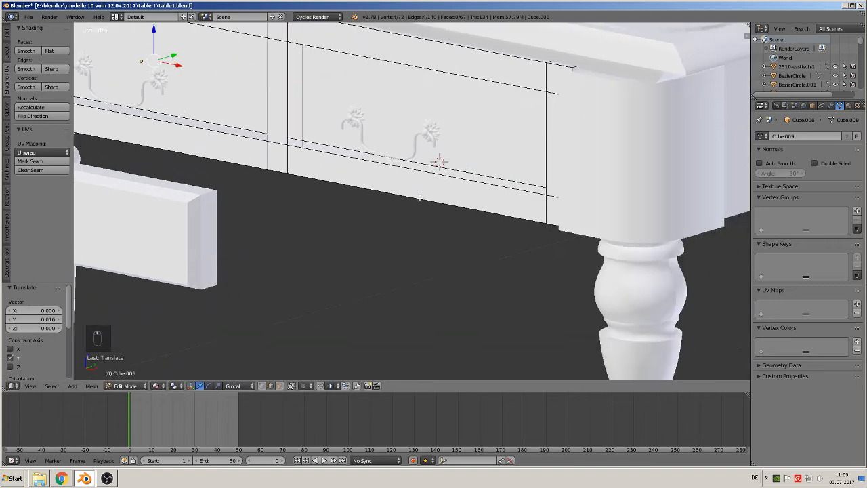
{"action": "right_click", "coordinate": [380, 158], "text": "alt"}
{"action": "key", "text": "e"}
{"action": "right_click", "coordinate": [385, 155]}
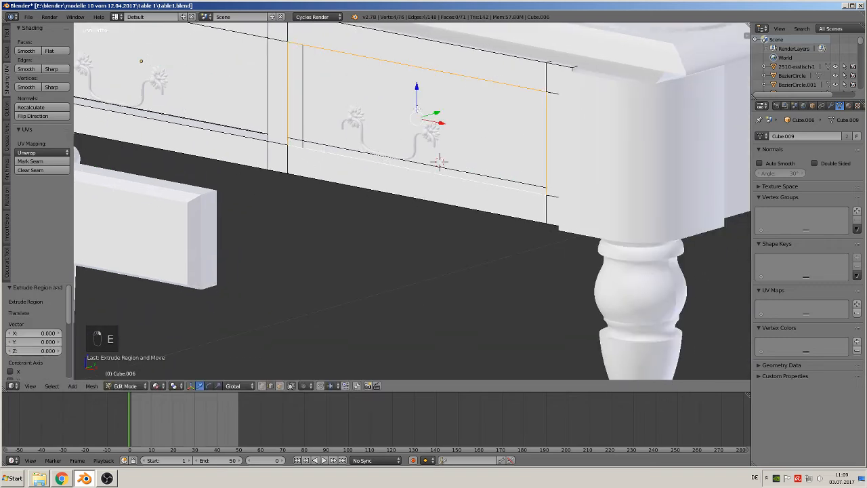
{"action": "key", "text": "Tab"}
{"action": "scroll", "coordinate": [337, 150], "scroll_direction": "down", "scroll_amount": 3}
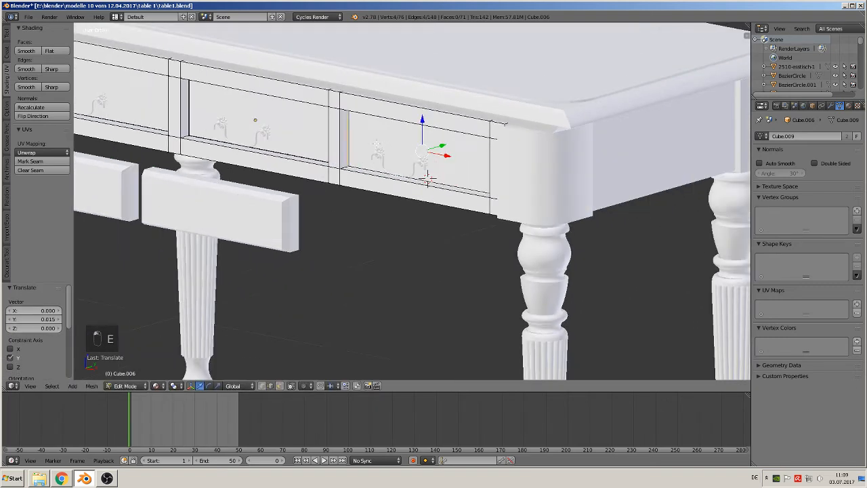
Move the drawer fronts about 0.392 along Y, back into the board's openings.
{"action": "right_click", "coordinate": [237, 213]}
{"action": "scroll", "coordinate": [236, 213], "scroll_direction": "down", "scroll_amount": 4}
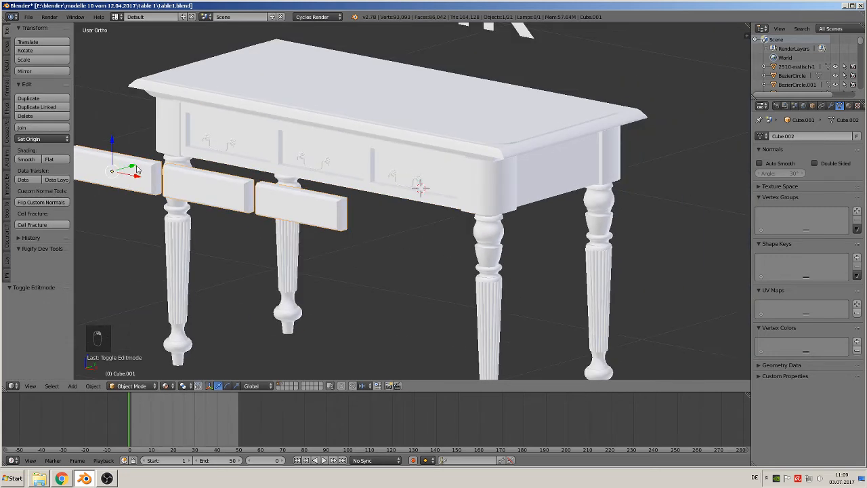
{"action": "key", "text": "g"}
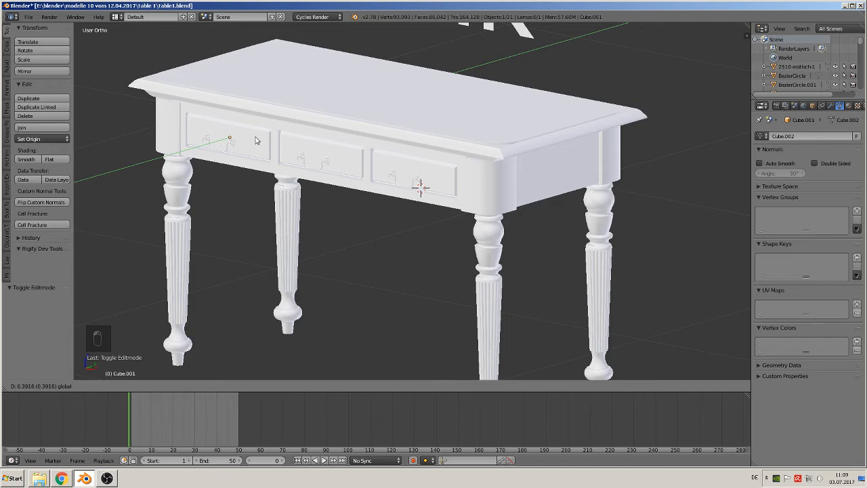
{"action": "left_click", "coordinate": [255, 141]}
Shift the drawer fronts about 0.027 along Y so they stand slightly proud of the board.
{"action": "scroll", "coordinate": [407, 169], "scroll_direction": "up", "scroll_amount": 6}
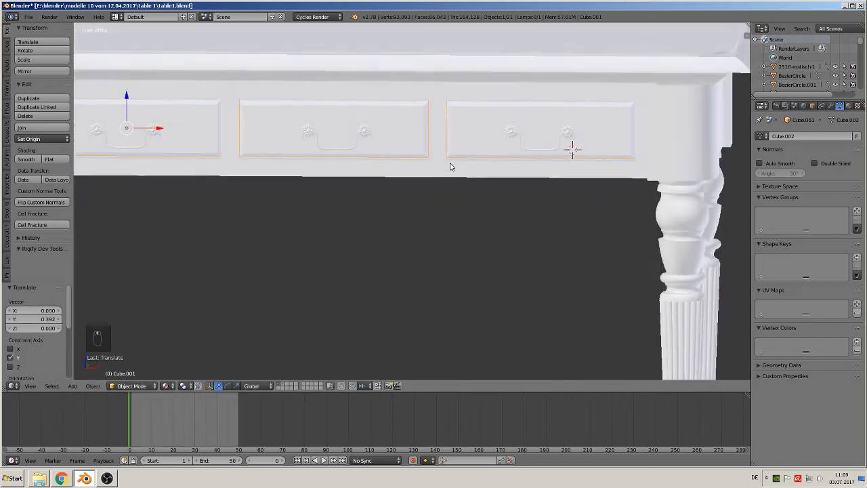
{"action": "middle_click_drag", "start_coordinate": [452, 167], "coordinate": [405, 167]}
{"action": "scroll", "coordinate": [416, 157], "scroll_direction": "up", "scroll_amount": 1}
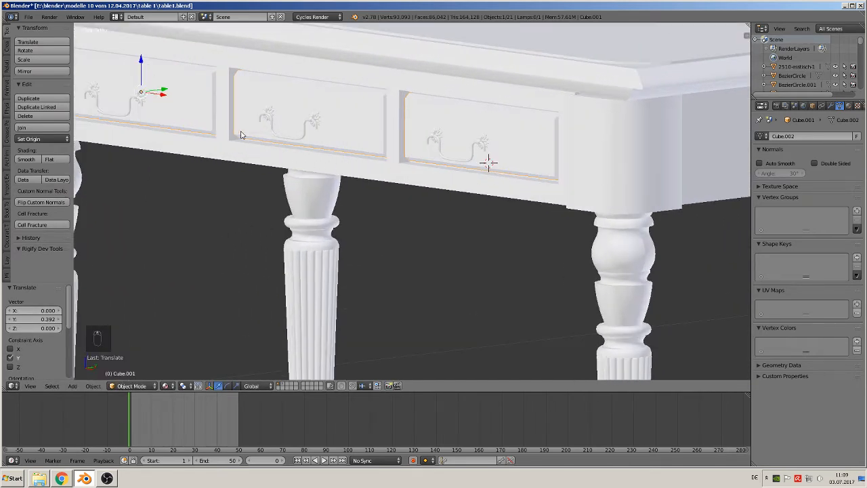
{"action": "scroll", "coordinate": [271, 130], "scroll_direction": "up", "scroll_amount": 2}
{"action": "middle_click_drag", "start_coordinate": [383, 137], "coordinate": [445, 251], "text": "shift"}
{"action": "scroll", "coordinate": [342, 256], "scroll_direction": "up", "scroll_amount": 1}
{"action": "middle_click_drag", "start_coordinate": [342, 260], "coordinate": [278, 230]}
{"action": "key", "text": "g"}
{"action": "key", "text": "y"}
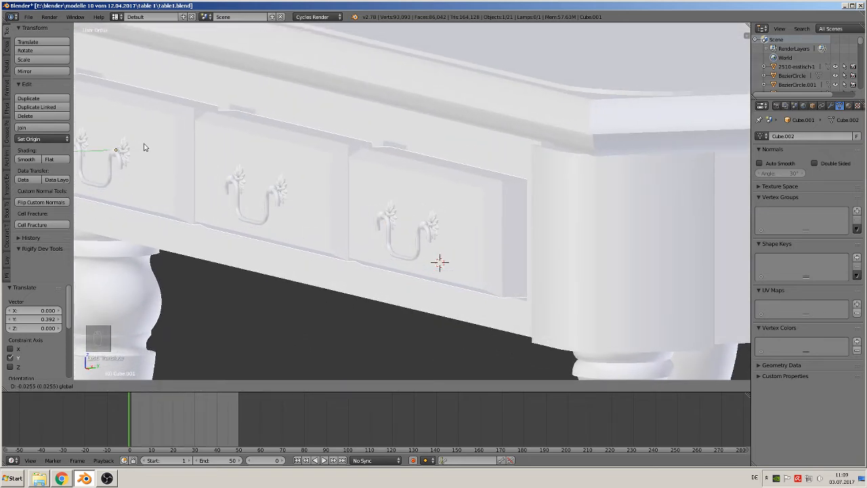
{"action": "left_click", "coordinate": [144, 147]}
Try to join the drawer fronts and the three pulls into one object.
{"action": "middle_click_drag", "start_coordinate": [260, 142], "coordinate": [477, 115]}
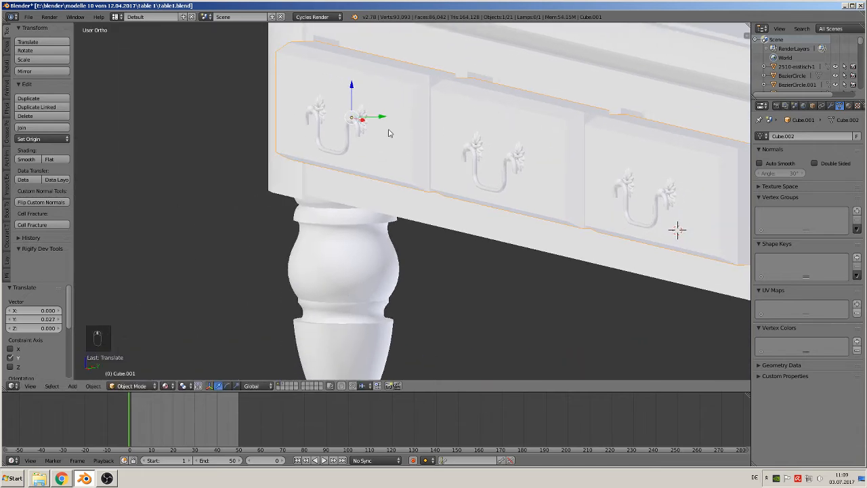
{"action": "right_click", "coordinate": [352, 122], "text": "shift"}
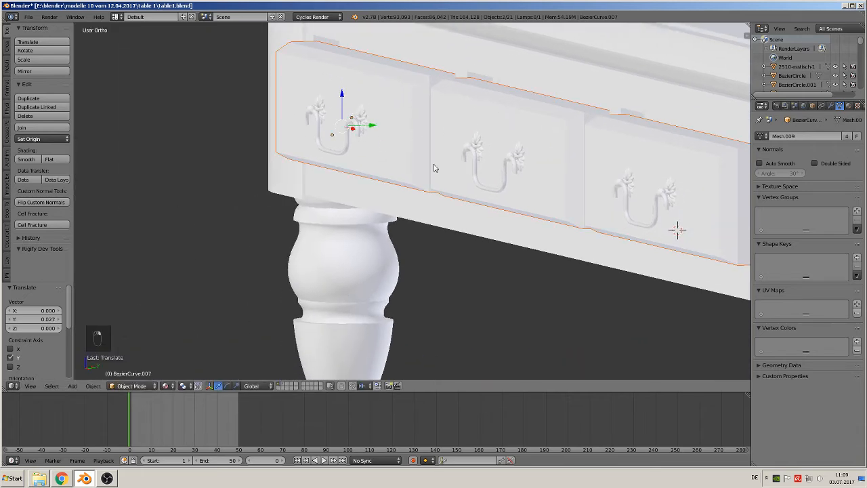
{"action": "right_click", "coordinate": [476, 160], "text": "shift"}
{"action": "right_click", "coordinate": [626, 188], "text": "shift"}
{"action": "left_click", "coordinate": [30, 127]}
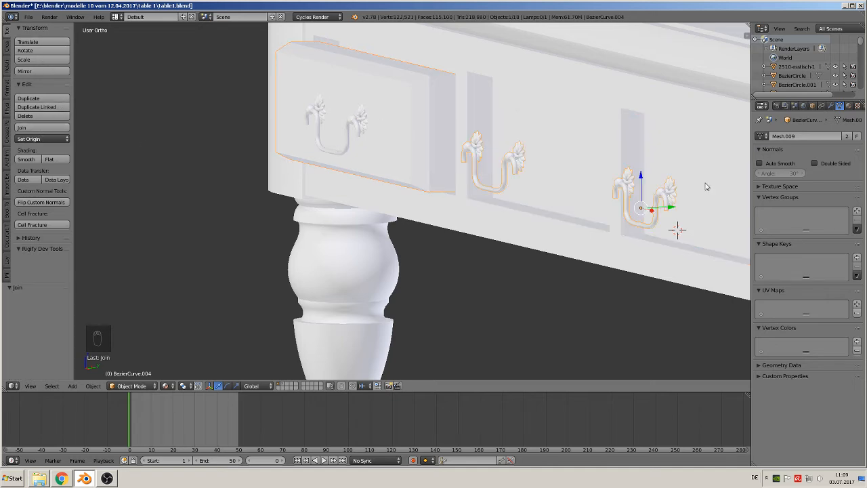
{"action": "key", "text": "ctrl+z"}
Apply the Array modifier on the drawer fronts.
{"action": "right_click", "coordinate": [398, 101]}
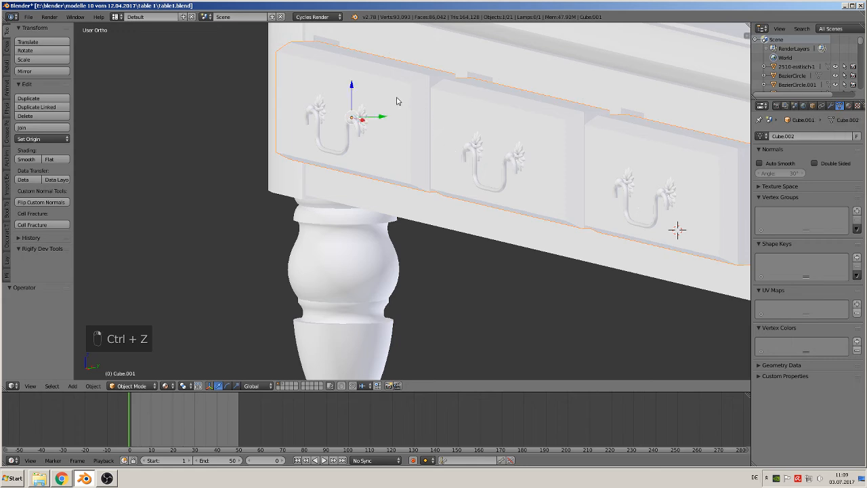
{"action": "left_click", "coordinate": [832, 106]}
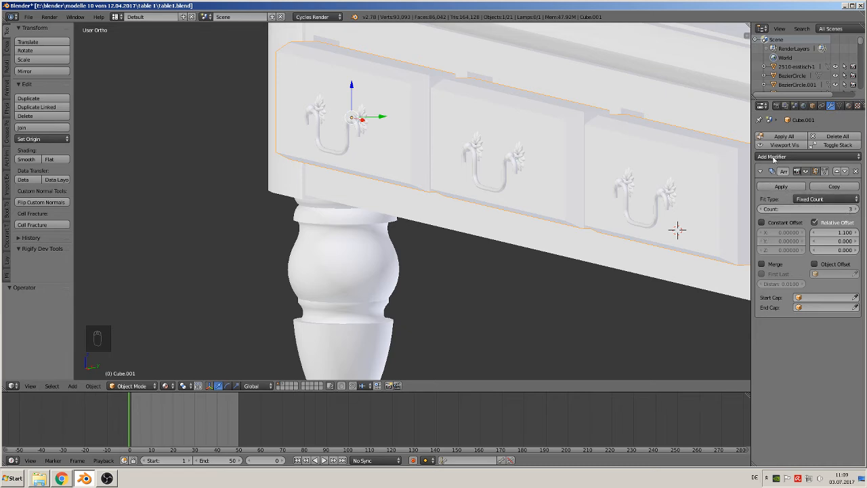
{"action": "left_click", "coordinate": [781, 186]}
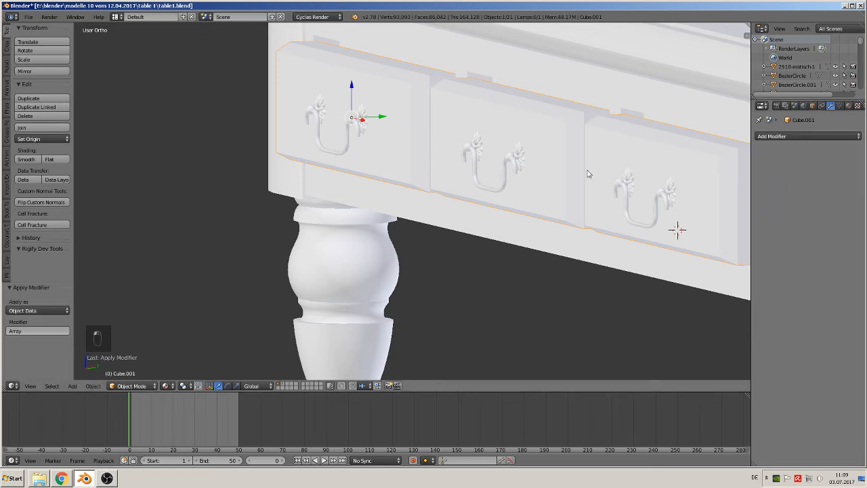
Join the drawer fronts and the three pulls into one object.
{"action": "right_click", "coordinate": [361, 129], "text": "shift"}
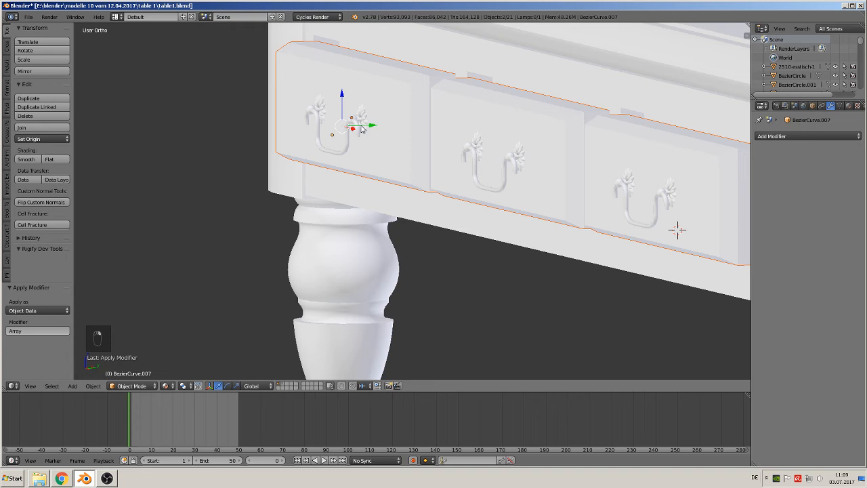
{"action": "right_click", "coordinate": [512, 162], "text": "shift"}
{"action": "right_click", "coordinate": [623, 187], "text": "shift"}
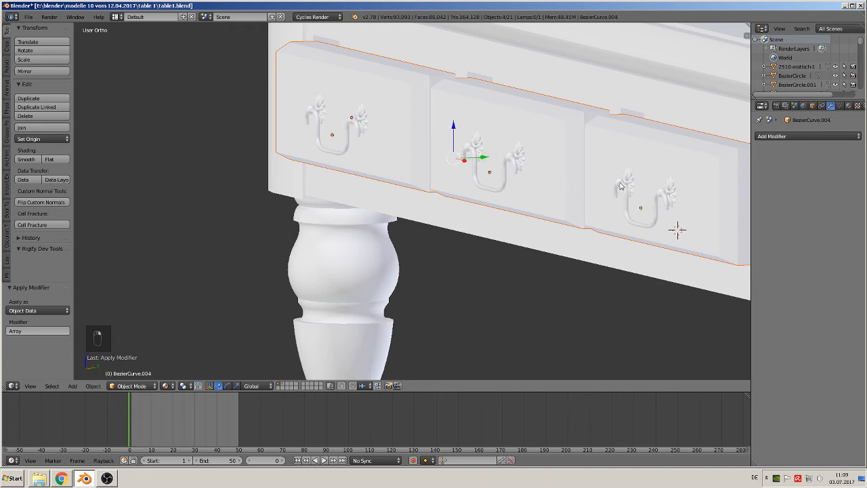
{"action": "left_click", "coordinate": [40, 128]}
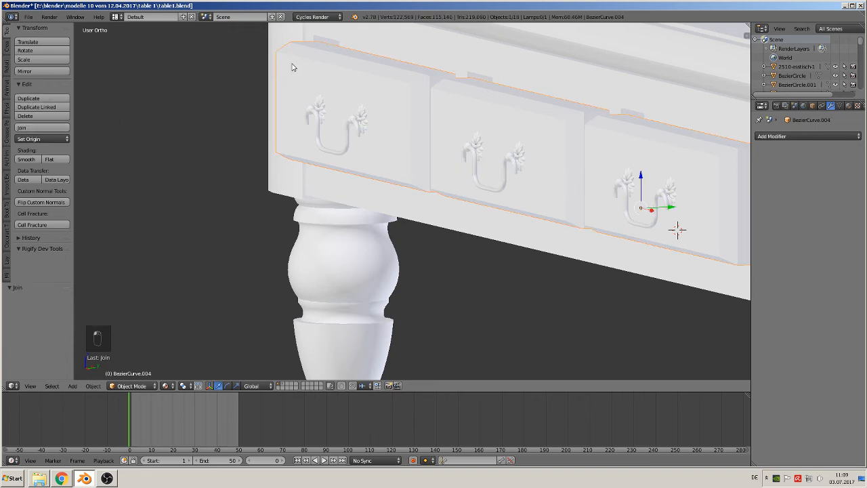
Set the origin of the joined drawers to their geometry.
{"action": "scroll", "coordinate": [513, 193], "scroll_direction": "down", "scroll_amount": 1, "text": "ctrl"}
{"action": "middle_click_drag", "start_coordinate": [513, 193], "coordinate": [239, 166], "text": "shift"}
{"action": "middle_click_drag", "start_coordinate": [239, 167], "coordinate": [189, 153]}
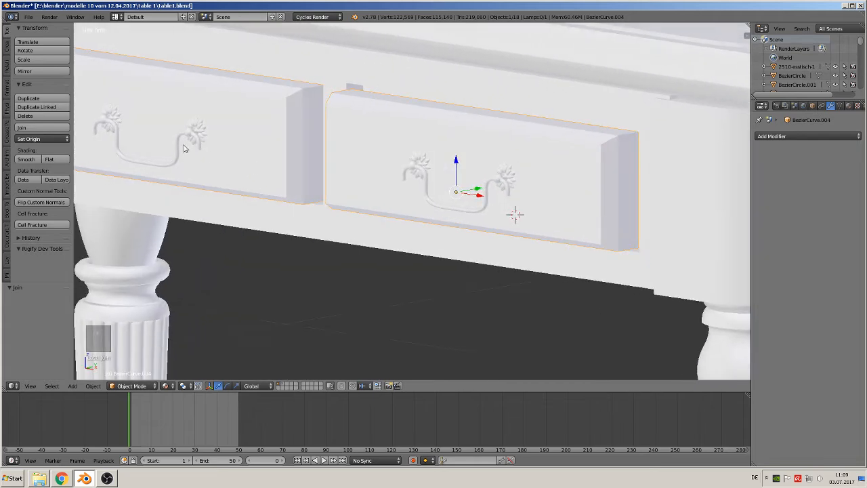
{"action": "scroll", "coordinate": [183, 145], "scroll_direction": "down", "scroll_amount": 2}
{"action": "left_click", "coordinate": [37, 139]}
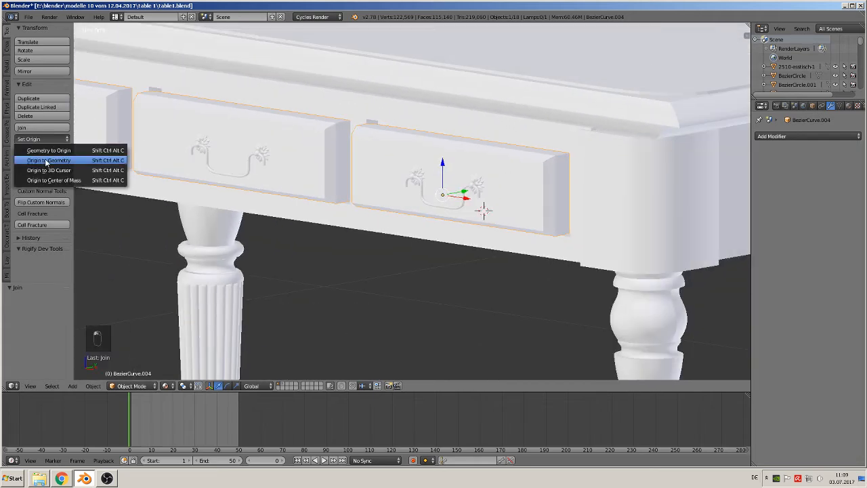
{"action": "left_click", "coordinate": [45, 159]}
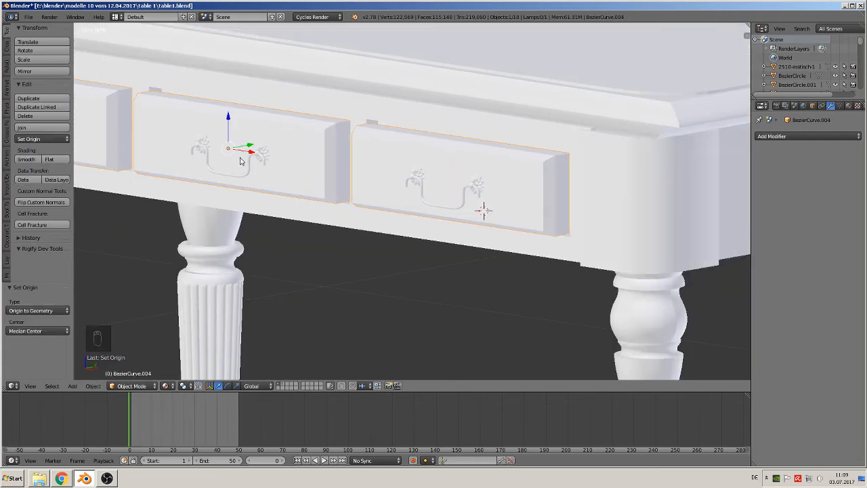
Try to apply the joined drawers' object transforms.
{"action": "left_click", "coordinate": [93, 386]}
{"action": "key", "text": "Escape"}
{"action": "left_click", "coordinate": [93, 385]}
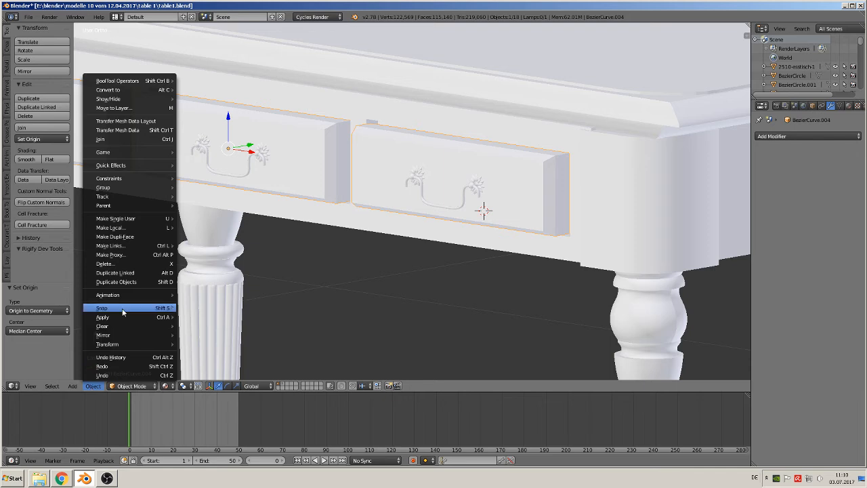
{"action": "mouse_move", "coordinate": [122, 317]}
{"action": "left_click", "coordinate": [220, 344]}
{"action": "middle_click_drag", "start_coordinate": [242, 317], "coordinate": [260, 292]}
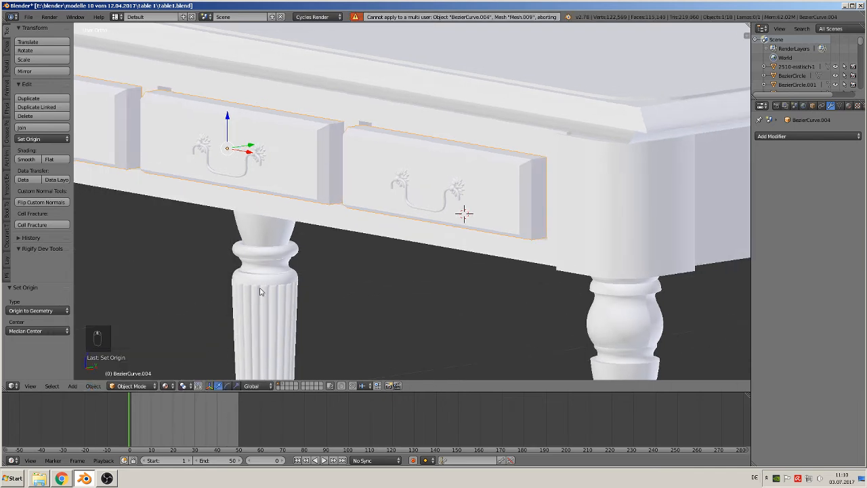
Move the joined drawers about 0.018 along Y, deeper into the board's openings, and deselect everything.
{"action": "key", "text": "g"}
{"action": "key", "text": "y"}
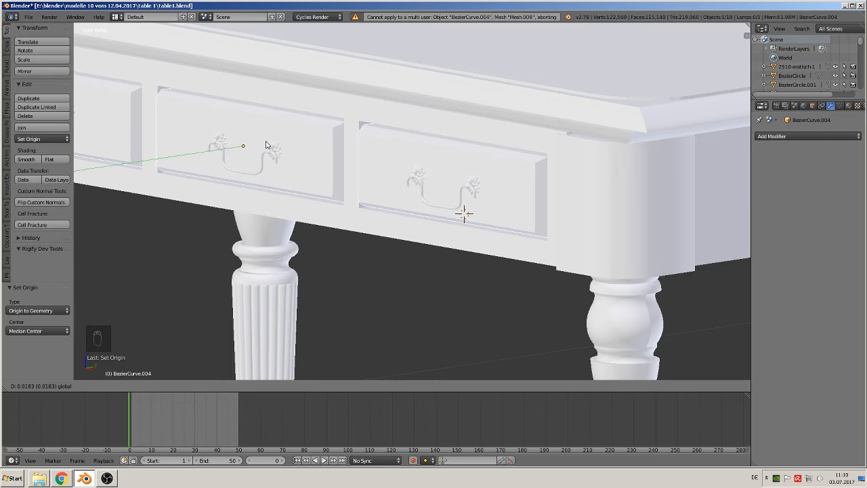
{"action": "left_click", "coordinate": [265, 145]}
{"action": "middle_click_drag", "start_coordinate": [296, 150], "coordinate": [322, 212]}
{"action": "scroll", "coordinate": [378, 143], "scroll_direction": "down", "scroll_amount": 5}
{"action": "key", "text": "a"}
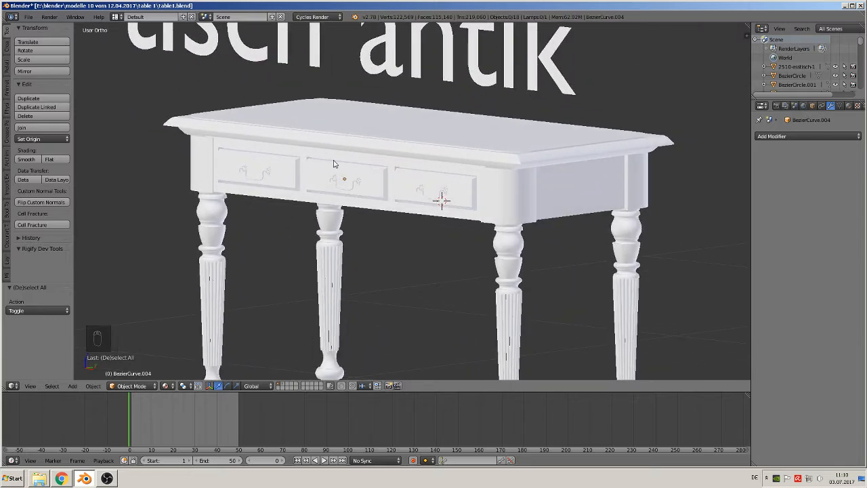
Examine the whole table beside the reference photos and inspect its drawer front and corner up close.
{"action": "scroll", "coordinate": [536, 269], "scroll_direction": "down", "scroll_amount": 2}
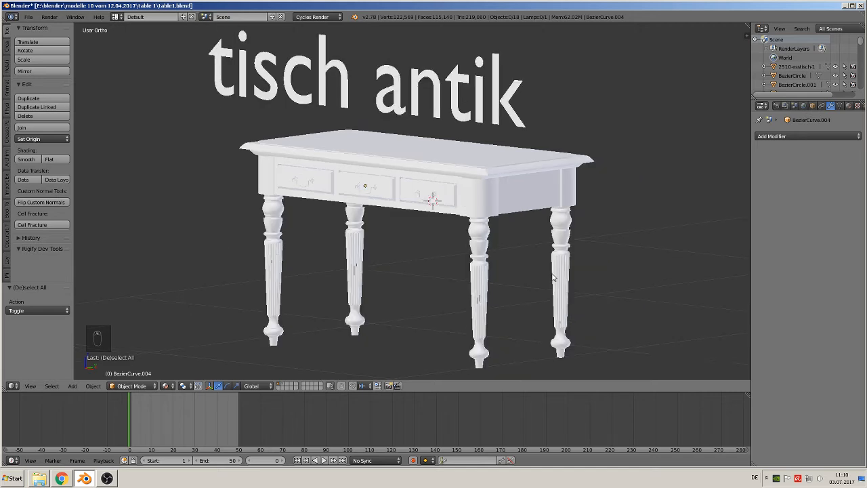
{"action": "scroll", "coordinate": [552, 292], "scroll_direction": "down", "scroll_amount": 2}
{"action": "scroll", "coordinate": [550, 297], "scroll_direction": "down", "scroll_amount": 2}
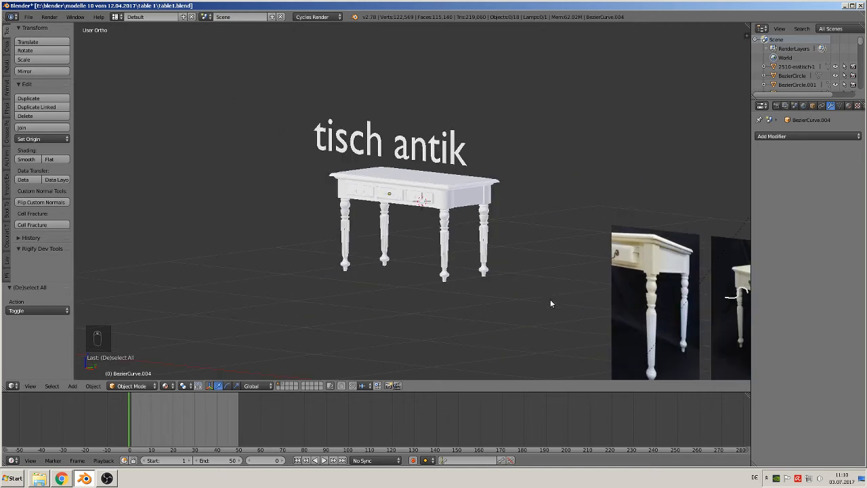
{"action": "middle_click_drag", "start_coordinate": [558, 334], "coordinate": [572, 332]}
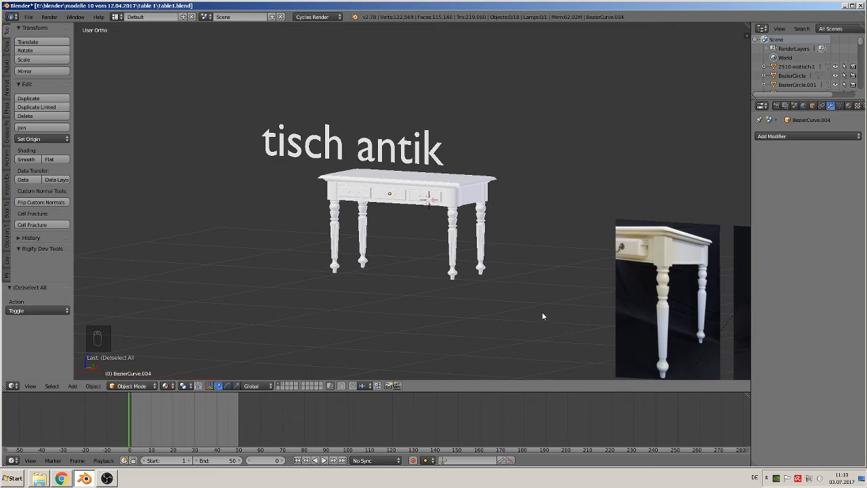
{"action": "scroll", "coordinate": [519, 285], "scroll_direction": "up", "scroll_amount": 4}
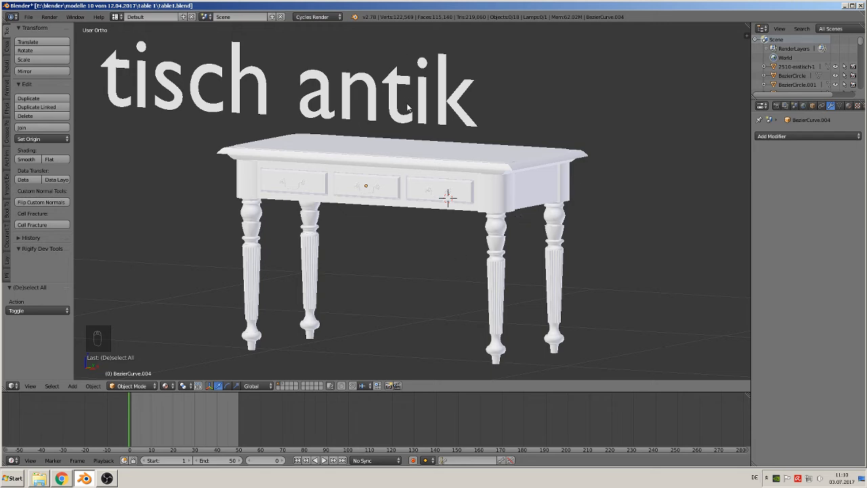
{"action": "scroll", "coordinate": [528, 224], "scroll_direction": "up", "scroll_amount": 6}
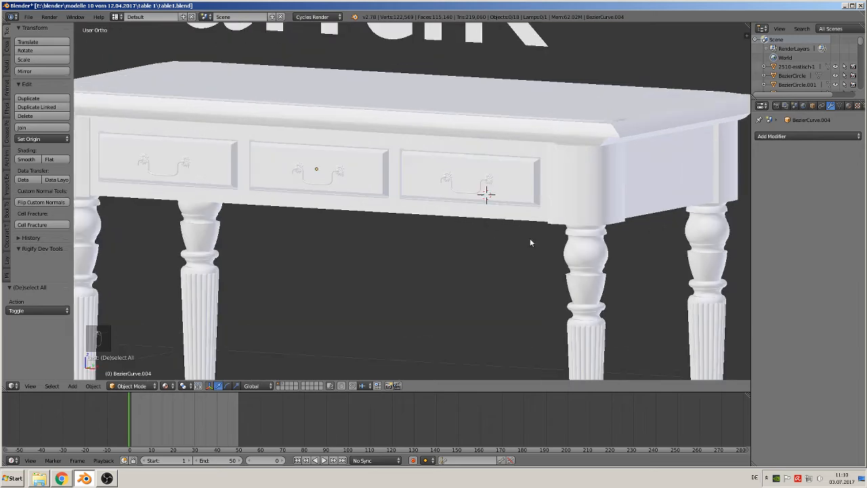
{"action": "scroll", "coordinate": [609, 248], "scroll_direction": "up", "scroll_amount": 4}
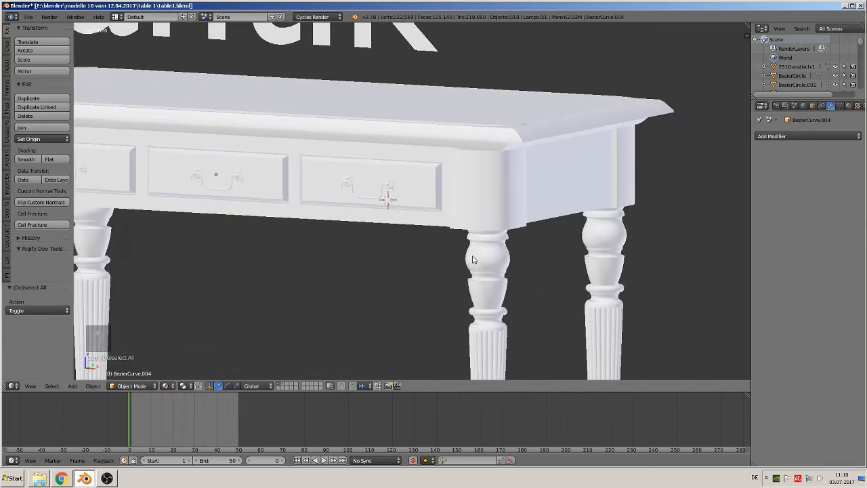
{"action": "scroll", "coordinate": [494, 290], "scroll_direction": "down", "scroll_amount": 8}
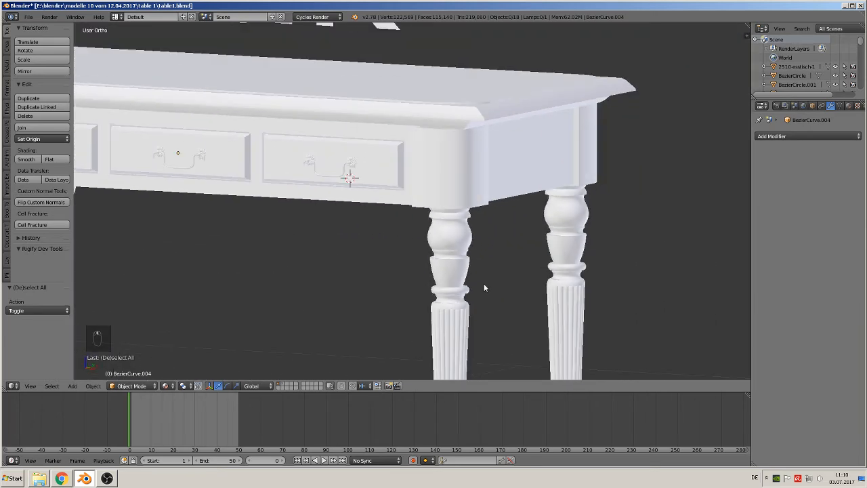
Open the mesh of the turned corner leg beside the drawers for editing.
{"action": "right_click", "coordinate": [444, 250]}
{"action": "middle_click_drag", "start_coordinate": [445, 250], "coordinate": [435, 205]}
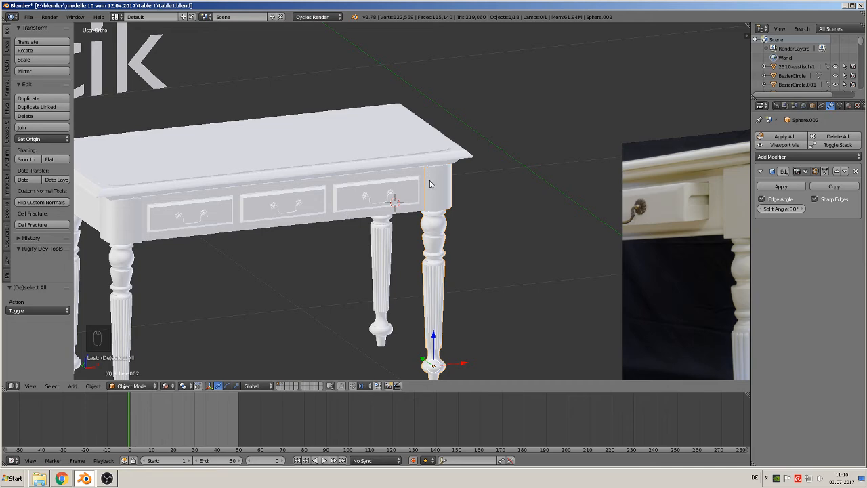
{"action": "middle_click_drag", "start_coordinate": [449, 290], "coordinate": [483, 298]}
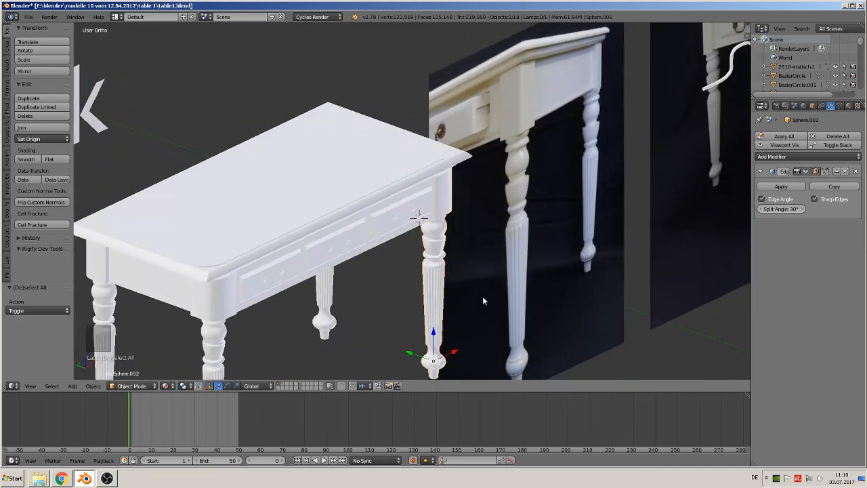
{"action": "scroll", "coordinate": [483, 304], "scroll_direction": "up", "scroll_amount": 5}
{"action": "middle_click_drag", "start_coordinate": [539, 299], "coordinate": [591, 296]}
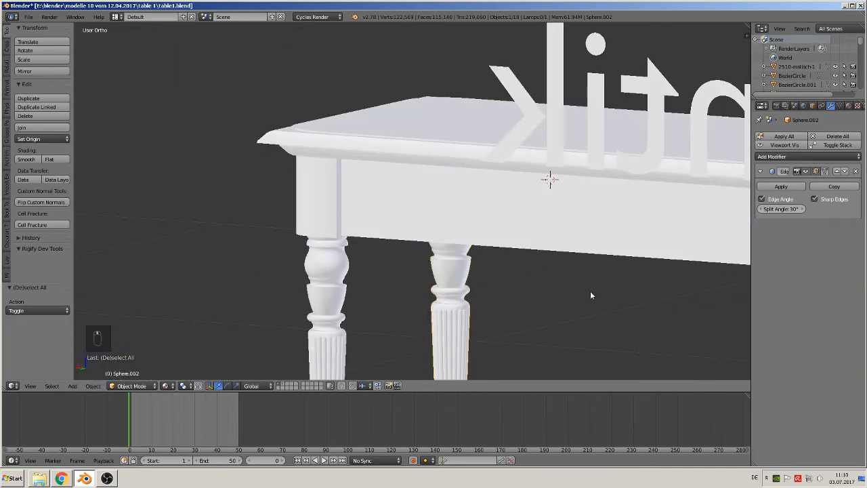
{"action": "middle_click_drag", "start_coordinate": [532, 307], "coordinate": [467, 112]}
{"action": "scroll", "coordinate": [459, 161], "scroll_direction": "up", "scroll_amount": 3}
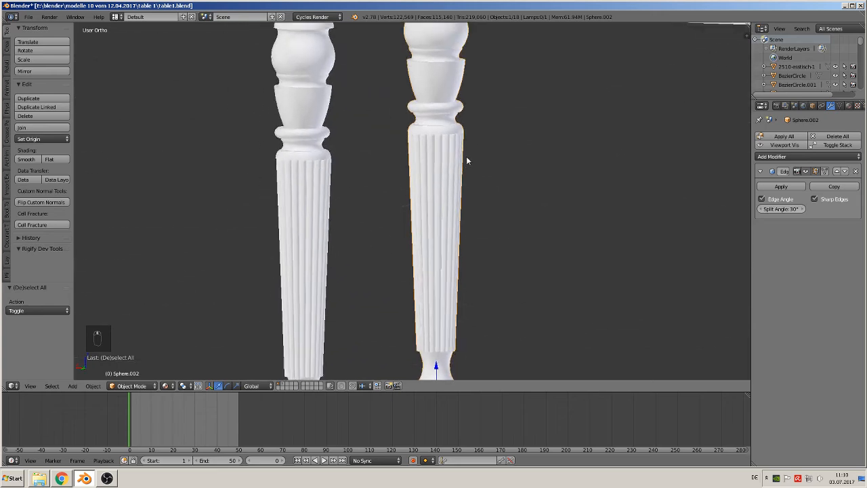
{"action": "middle_click_drag", "start_coordinate": [450, 160], "coordinate": [465, 196]}
{"action": "scroll", "coordinate": [465, 203], "scroll_direction": "up", "scroll_amount": 2}
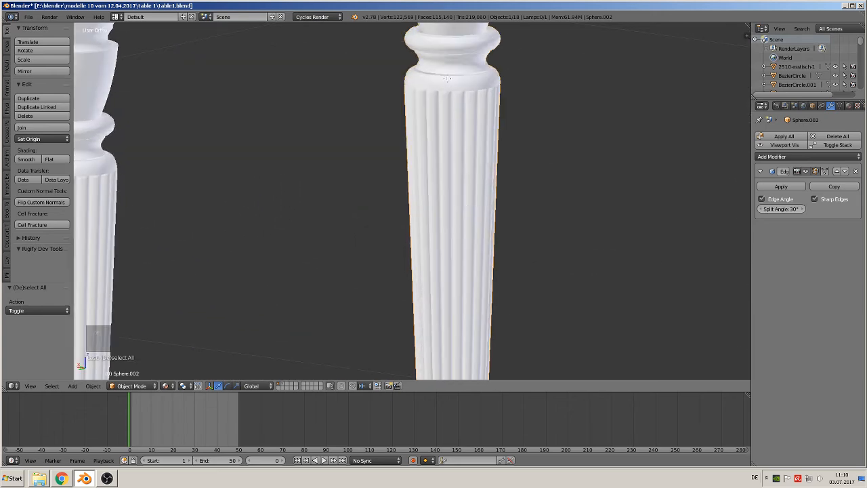
{"action": "key", "text": "Tab"}
Mark seams along the edge loops at the upper and lower rims of the leg's collar just above the flutes.
{"action": "scroll", "coordinate": [449, 114], "scroll_direction": "up", "scroll_amount": 1}
{"action": "middle_click_drag", "start_coordinate": [455, 131], "coordinate": [376, 279], "text": "shift"}
{"action": "scroll", "coordinate": [357, 261], "scroll_direction": "up", "scroll_amount": 4}
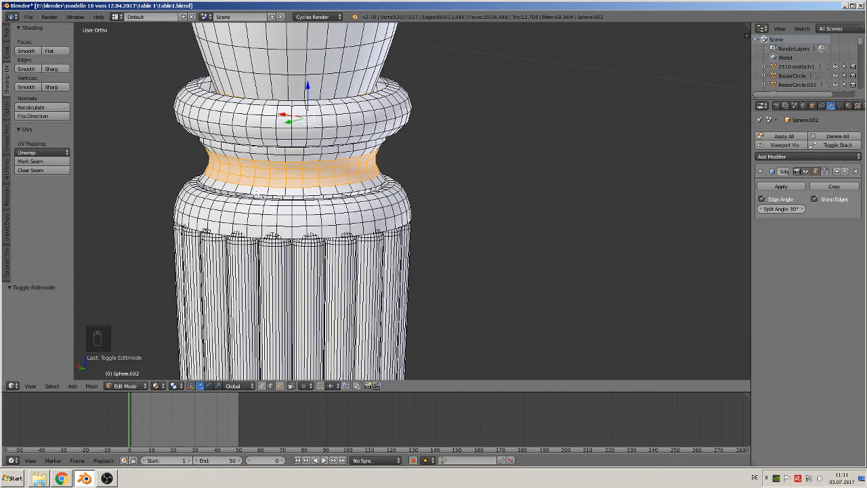
{"action": "scroll", "coordinate": [320, 194], "scroll_direction": "up", "scroll_amount": 3}
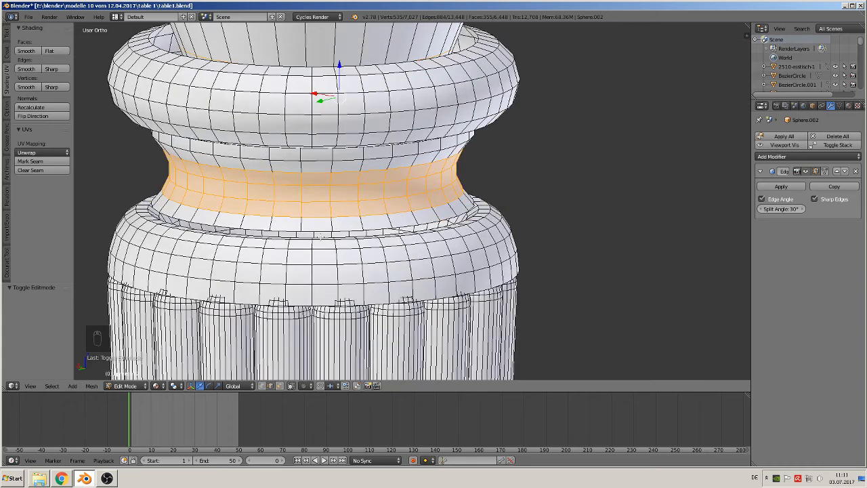
{"action": "right_click", "coordinate": [320, 234], "text": "alt"}
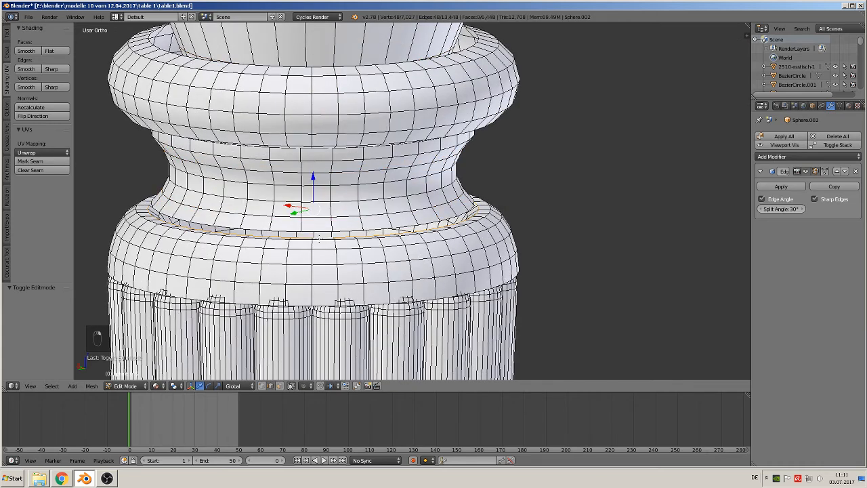
{"action": "left_click", "coordinate": [29, 161]}
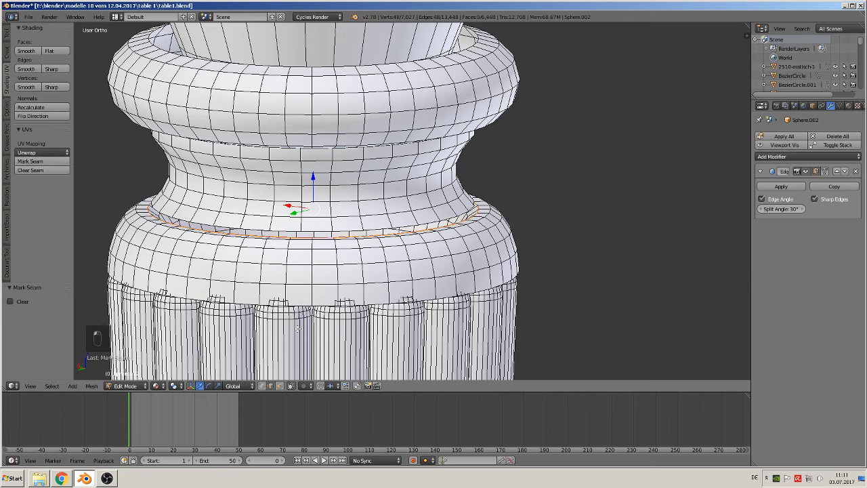
{"action": "right_click", "coordinate": [252, 302], "text": "alt"}
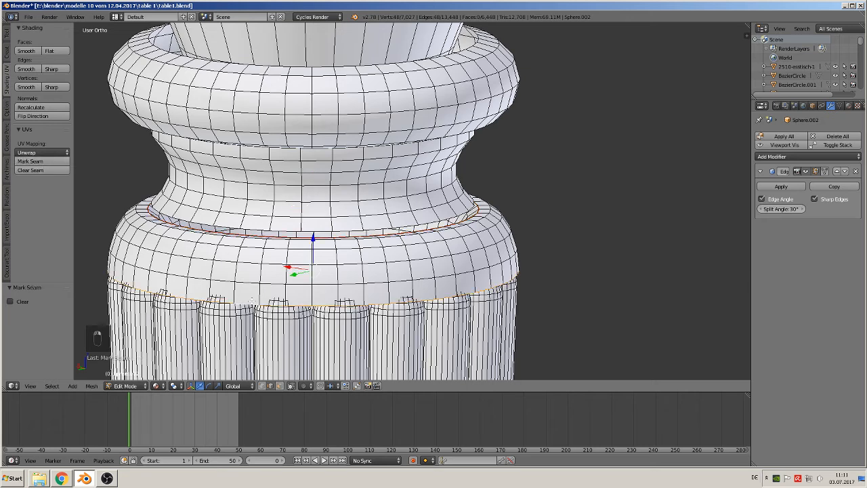
{"action": "left_click", "coordinate": [44, 163]}
Mark seams along the edge loops at the lower and upper ends of the leg's concave neck.
{"action": "right_click", "coordinate": [258, 229], "text": "alt"}
{"action": "left_click", "coordinate": [30, 161]}
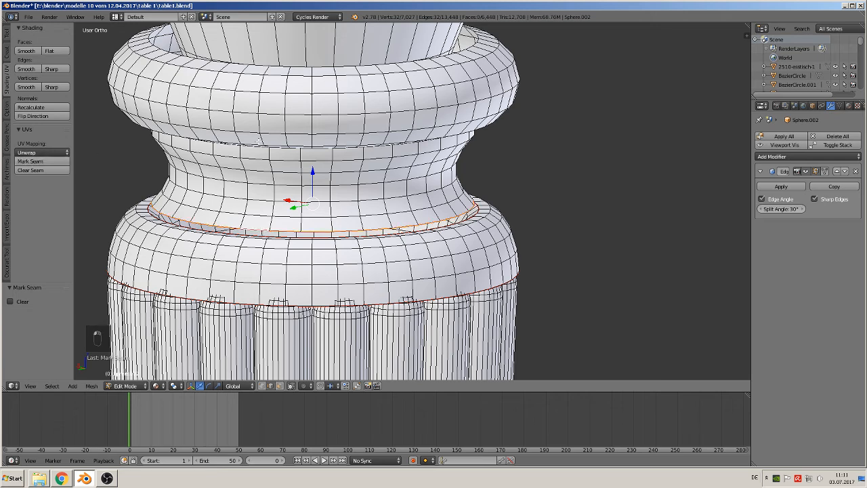
{"action": "right_click", "coordinate": [256, 146], "text": "alt"}
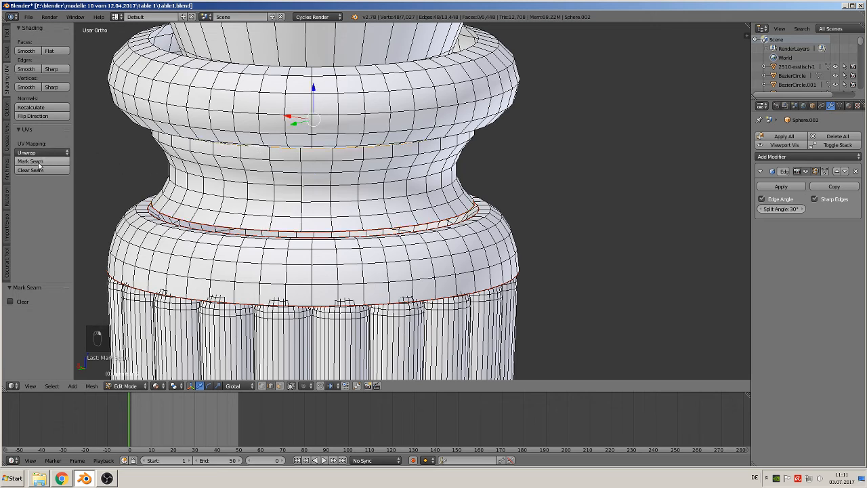
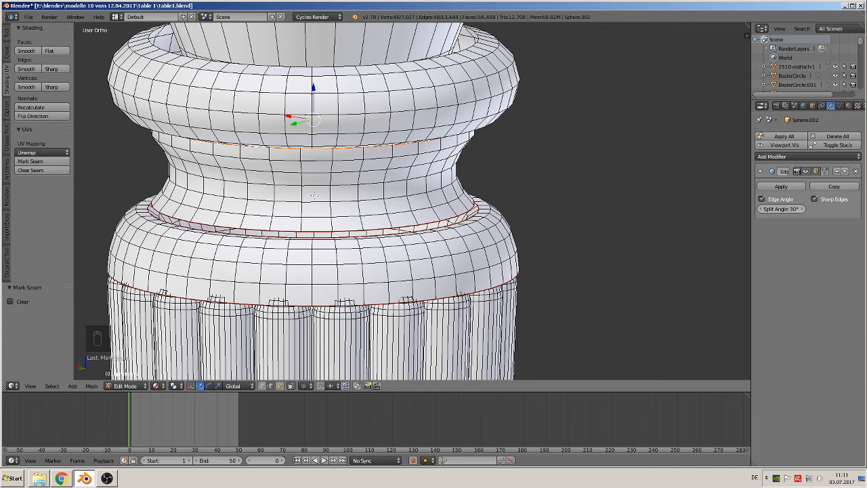
Mark vertical seams down the leg's concave neck and down the collar just above the flutes.
{"action": "right_click", "coordinate": [301, 190], "text": "alt"}
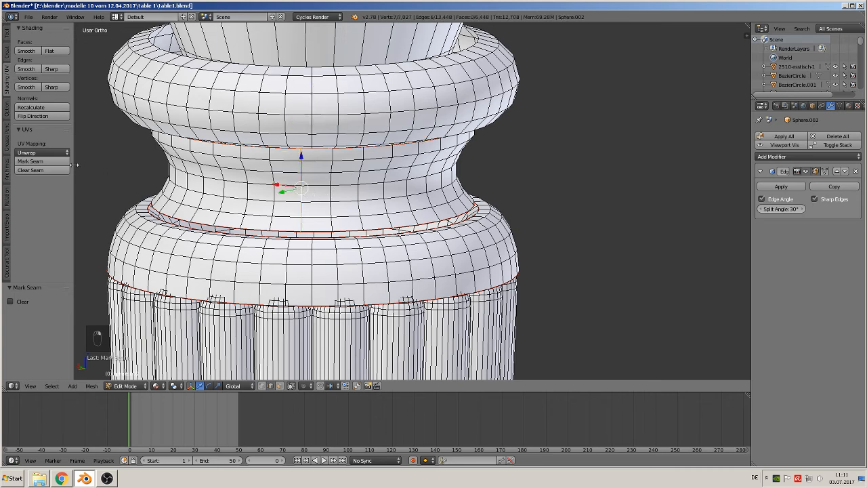
{"action": "left_click", "coordinate": [48, 162]}
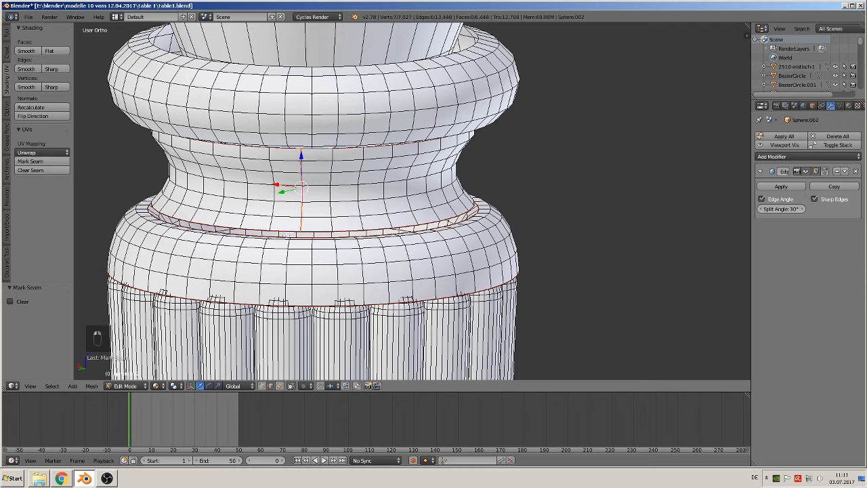
{"action": "right_click", "coordinate": [311, 272], "text": "alt"}
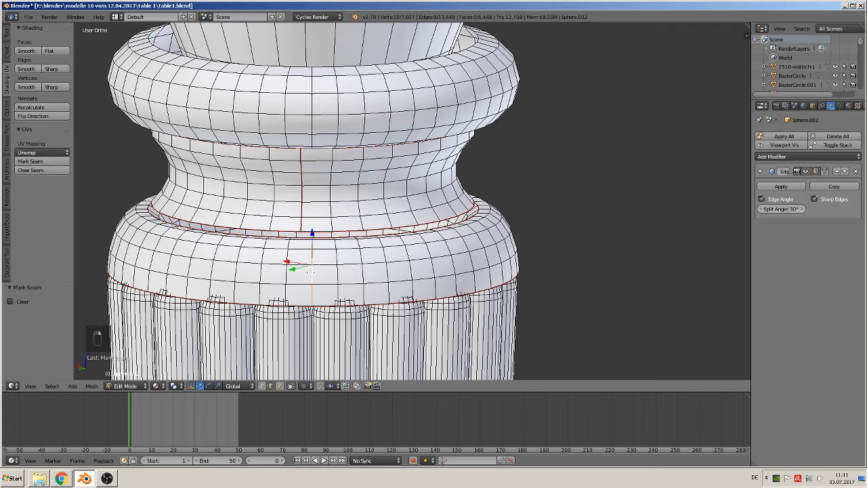
{"action": "left_click", "coordinate": [46, 161]}
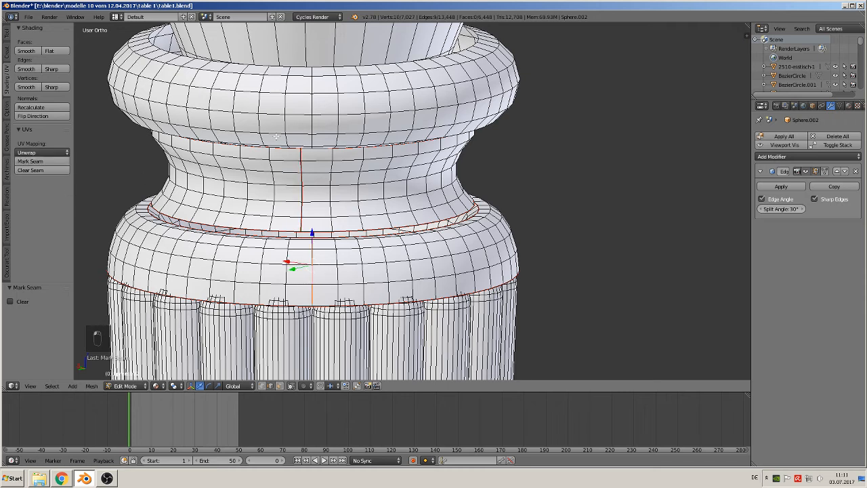
Mark a seam along the upper rim of the rounded ring above the concave neck.
{"action": "right_click", "coordinate": [272, 69], "text": "alt"}
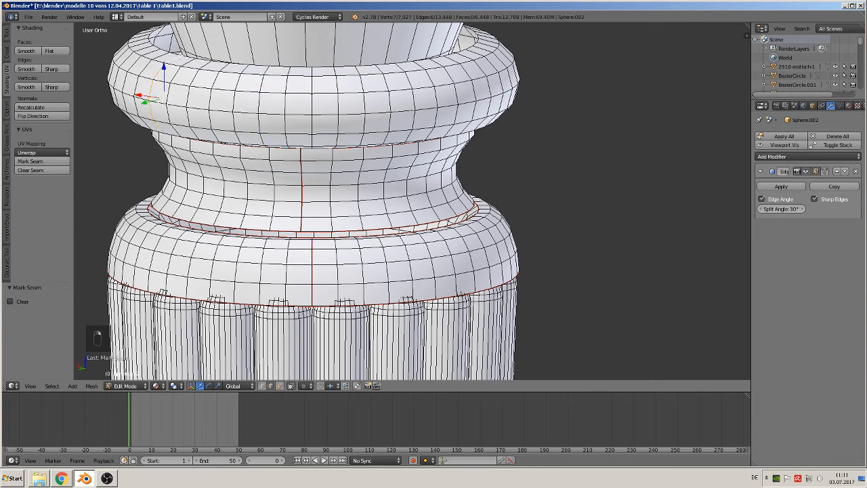
{"action": "right_click", "coordinate": [181, 58], "text": "alt"}
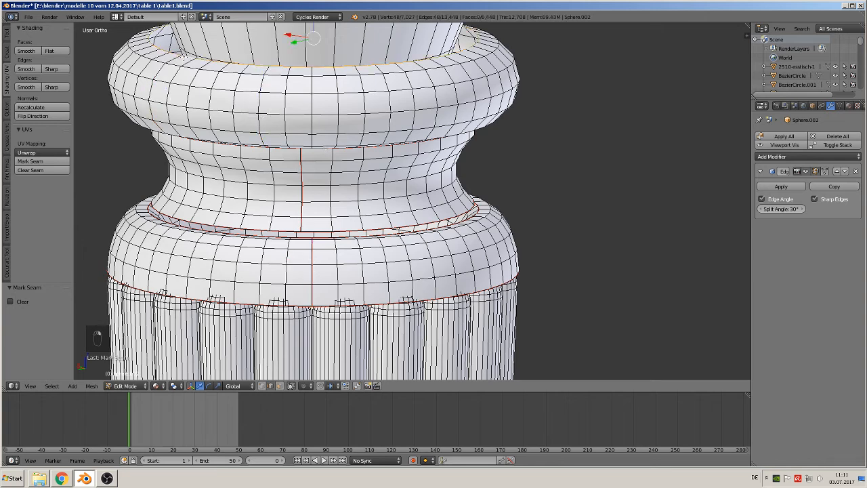
{"action": "left_click", "coordinate": [30, 162]}
{"action": "middle_click_drag", "start_coordinate": [311, 143], "coordinate": [304, 81]}
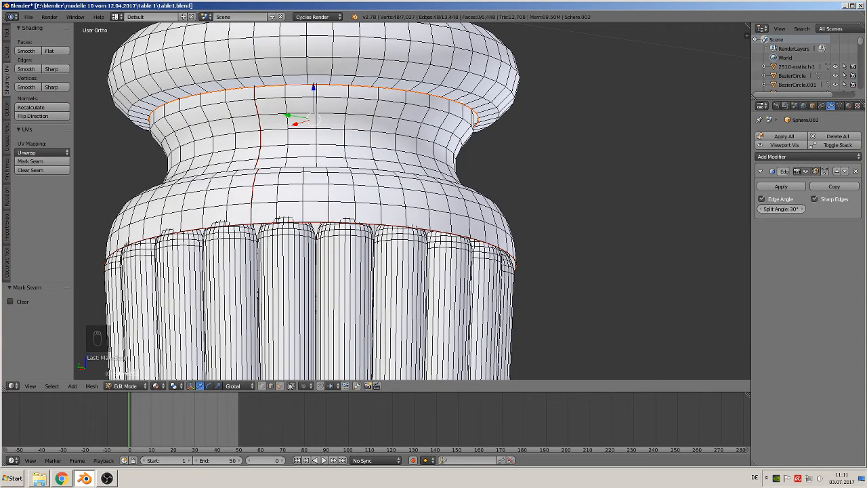
Mark a seam along the concave neck's hidden top edge loop, just inside the lower edge of the rounded ring.
{"action": "right_click", "coordinate": [480, 68], "text": "alt"}
{"action": "middle_click_drag", "start_coordinate": [481, 110], "coordinate": [444, 116]}
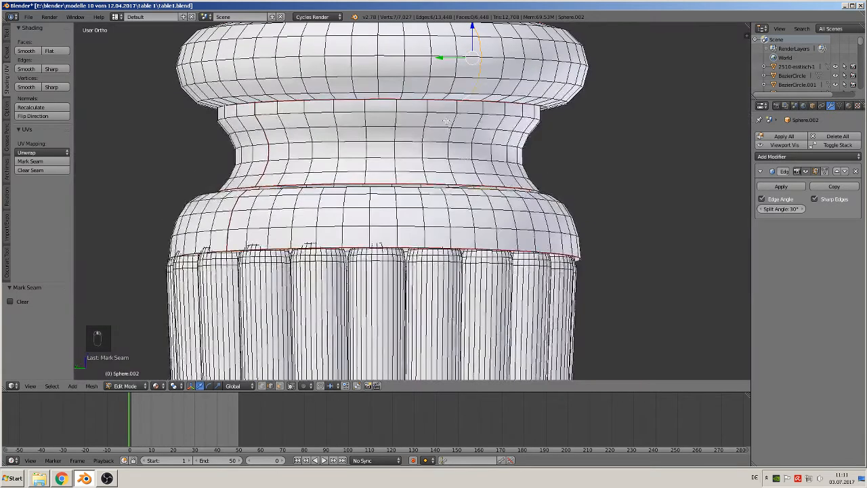
{"action": "scroll", "coordinate": [444, 116], "scroll_direction": "up", "scroll_amount": 3}
{"action": "middle_click_drag", "start_coordinate": [406, 92], "coordinate": [434, 274], "text": "shift"}
{"action": "scroll", "coordinate": [434, 274], "scroll_direction": "up", "scroll_amount": 6}
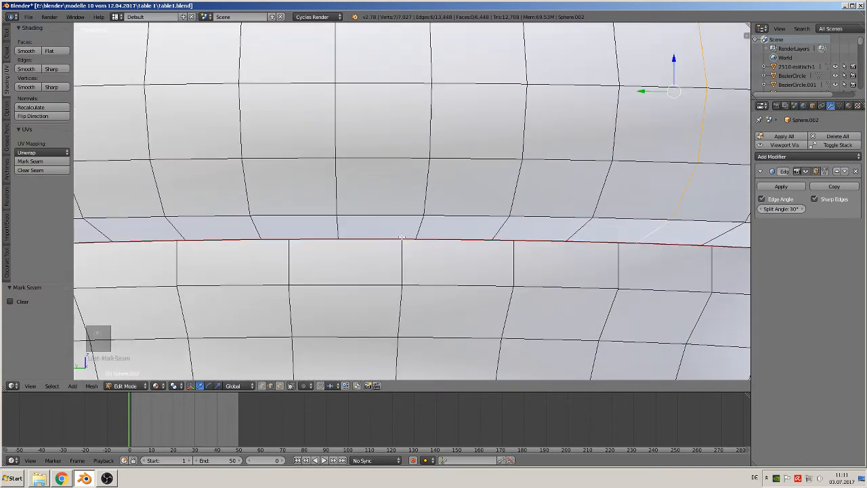
{"action": "scroll", "coordinate": [393, 240], "scroll_direction": "down", "scroll_amount": 2}
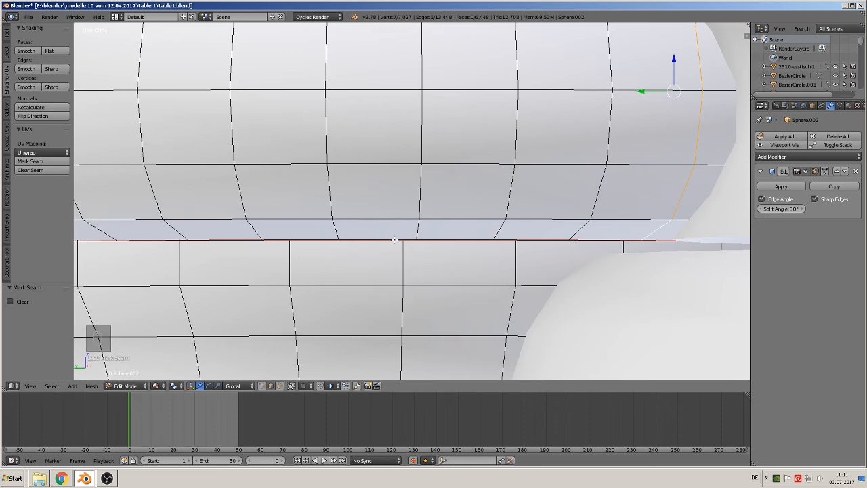
{"action": "key", "text": "z"}
{"action": "mouse_move", "coordinate": [397, 246]}
{"action": "middle_mouse_down"}
{"action": "mouse_move", "coordinate": [409, 250]}
{"action": "mouse_move", "coordinate": [412, 242]}
{"action": "middle_mouse_up"}
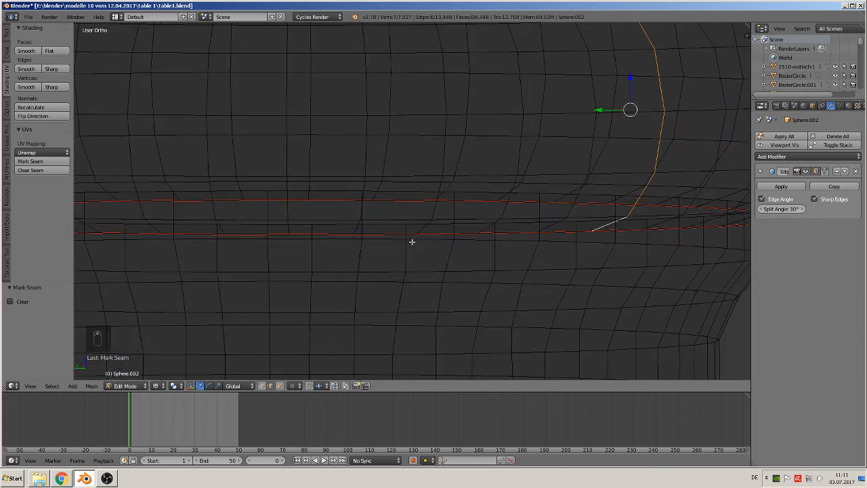
{"action": "right_click", "coordinate": [418, 222], "text": "alt"}
{"action": "left_click", "coordinate": [29, 162]}
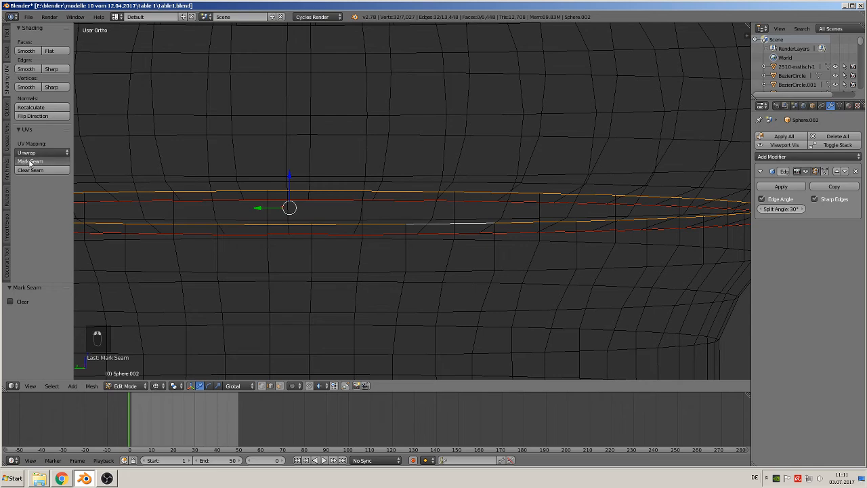
Return to solid shading and mark a vertical seam across the rounded ring above the neck.
{"action": "scroll", "coordinate": [270, 232], "scroll_direction": "down", "scroll_amount": 4}
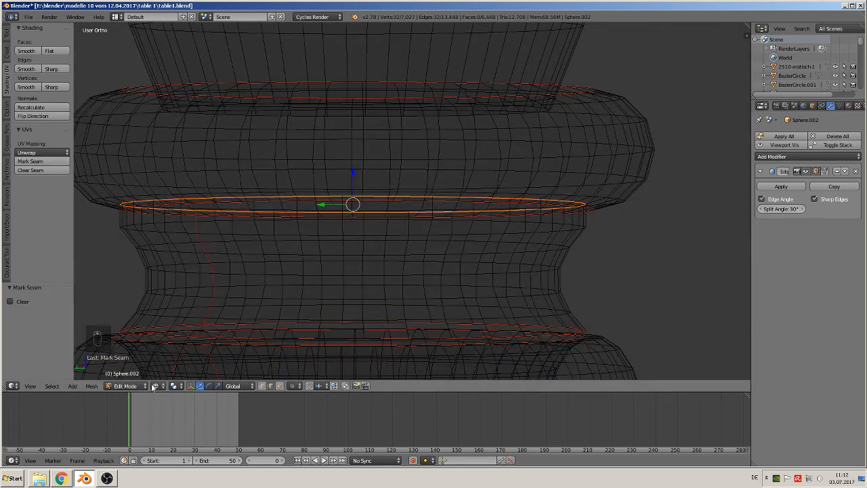
{"action": "left_click", "coordinate": [156, 386]}
{"action": "left_click", "coordinate": [179, 341]}
{"action": "scroll", "coordinate": [239, 175], "scroll_direction": "down", "scroll_amount": 3}
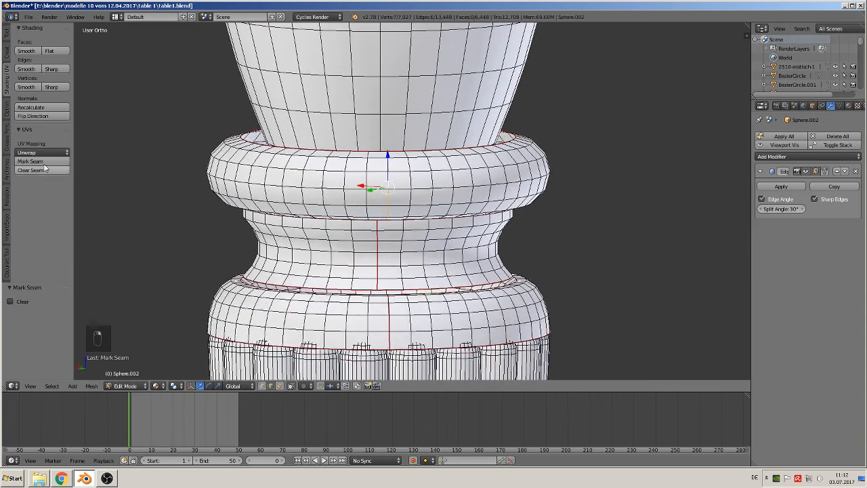
Mark seams vertically down the vase-shaped section above the ring and along its upper rim.
{"action": "scroll", "coordinate": [279, 179], "scroll_direction": "down", "scroll_amount": 2}
{"action": "scroll", "coordinate": [280, 180], "scroll_direction": "down", "scroll_amount": 2}
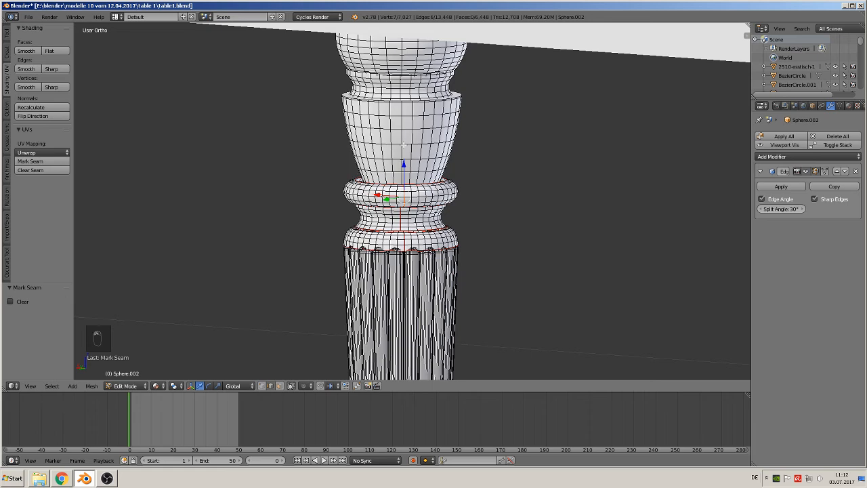
{"action": "right_click", "coordinate": [402, 148], "text": "alt"}
{"action": "middle_click_drag", "start_coordinate": [403, 148], "coordinate": [365, 244], "text": "shift"}
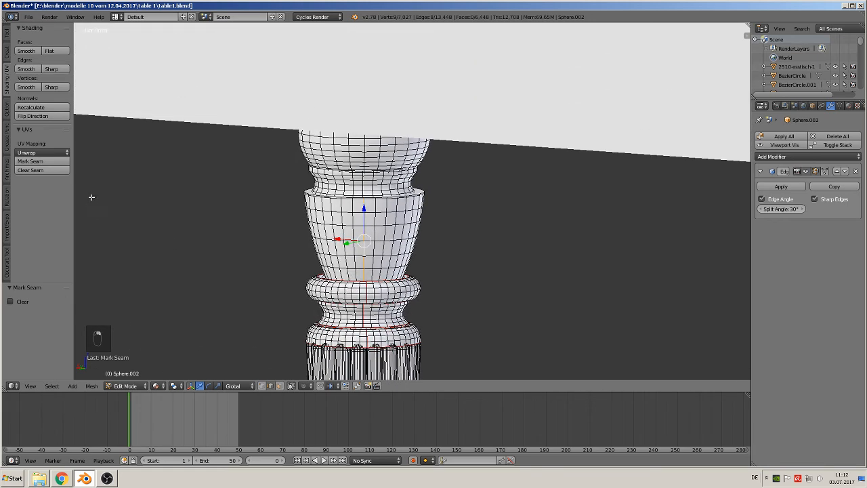
{"action": "left_click", "coordinate": [57, 164]}
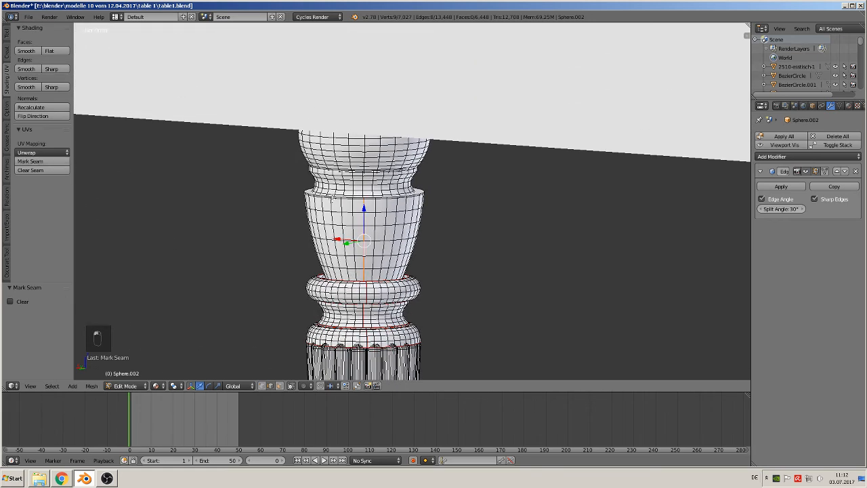
{"action": "right_click", "coordinate": [344, 199], "text": "alt"}
{"action": "left_click", "coordinate": [37, 162]}
Mark seams along the top edge loop of the upper neck and vertically down that neck.
{"action": "scroll", "coordinate": [434, 248], "scroll_direction": "up", "scroll_amount": 4}
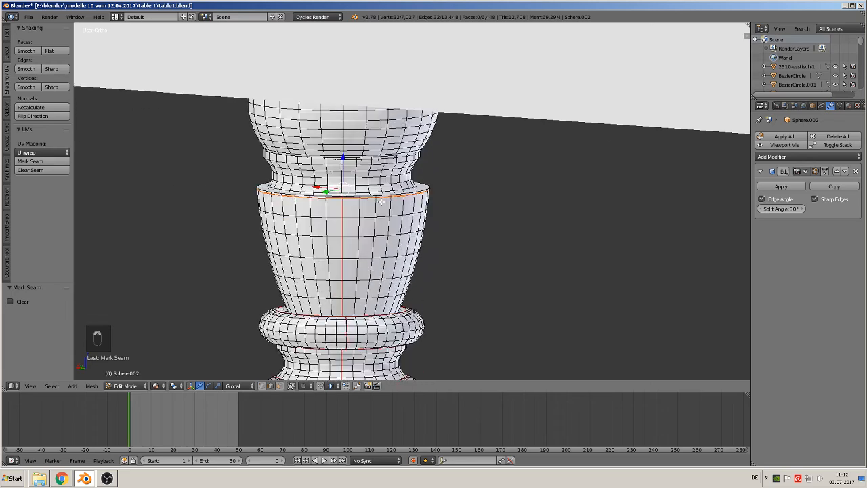
{"action": "scroll", "coordinate": [434, 247], "scroll_direction": "up", "scroll_amount": 2}
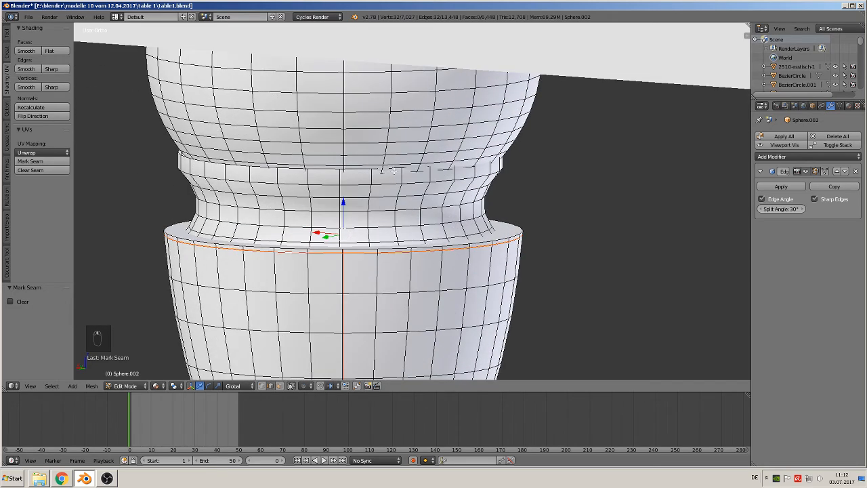
{"action": "right_click", "coordinate": [329, 171], "text": "alt"}
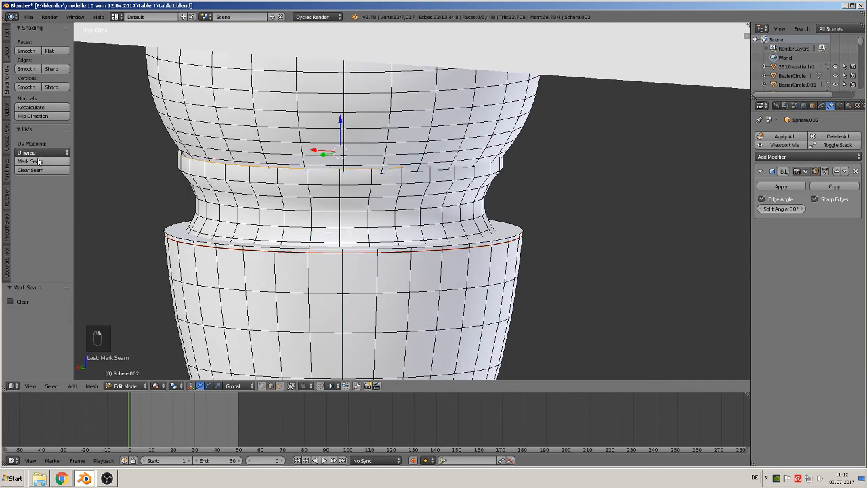
{"action": "left_click", "coordinate": [30, 162]}
{"action": "right_click", "coordinate": [341, 196], "text": "alt"}
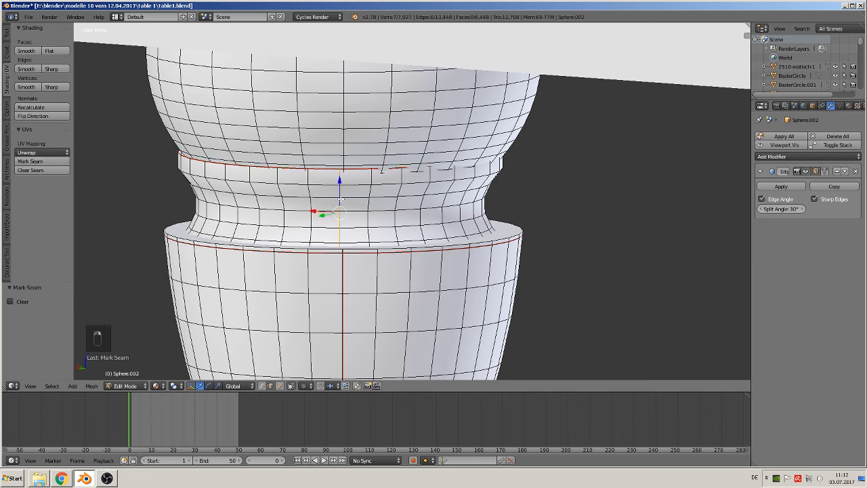
{"action": "left_click", "coordinate": [30, 162]}
In wireframe display, mark seams along the upper neck's bottom edge loop and the bulb's hidden bottom edge loop.
{"action": "key", "text": "z"}
{"action": "scroll", "coordinate": [328, 282], "scroll_direction": "up", "scroll_amount": 1}
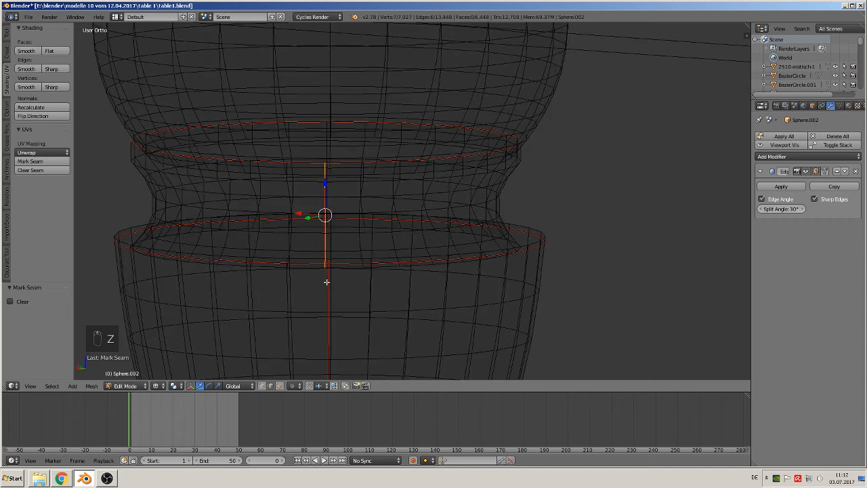
{"action": "right_click", "coordinate": [175, 259], "text": "alt"}
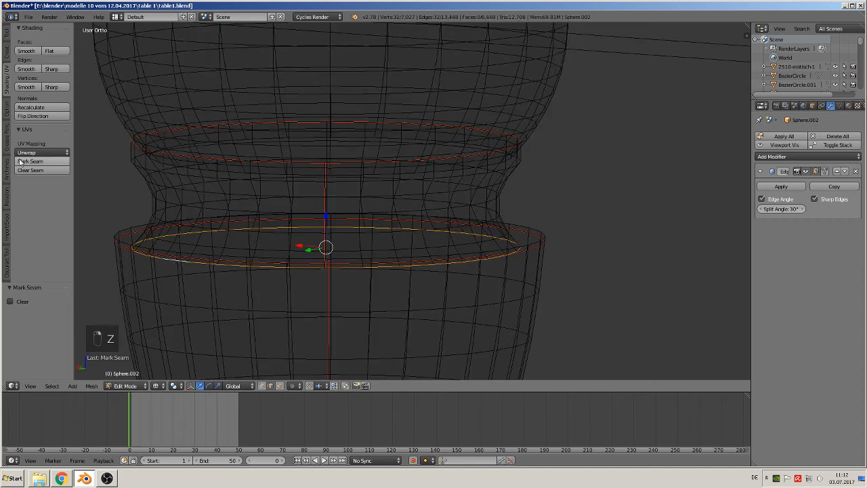
{"action": "right_click", "coordinate": [227, 171], "text": "alt"}
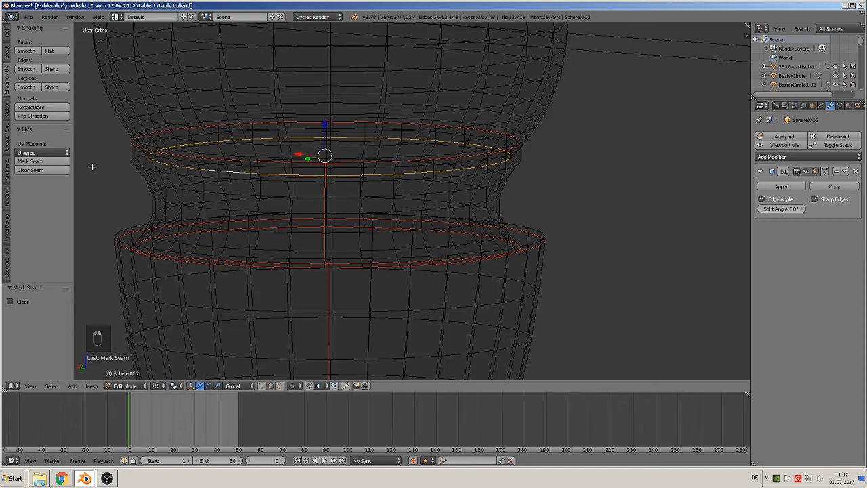
{"action": "left_click", "coordinate": [30, 161]}
Mark a vertical seam up the bulb section and return to solid shading.
{"action": "right_click", "coordinate": [330, 67], "text": "alt"}
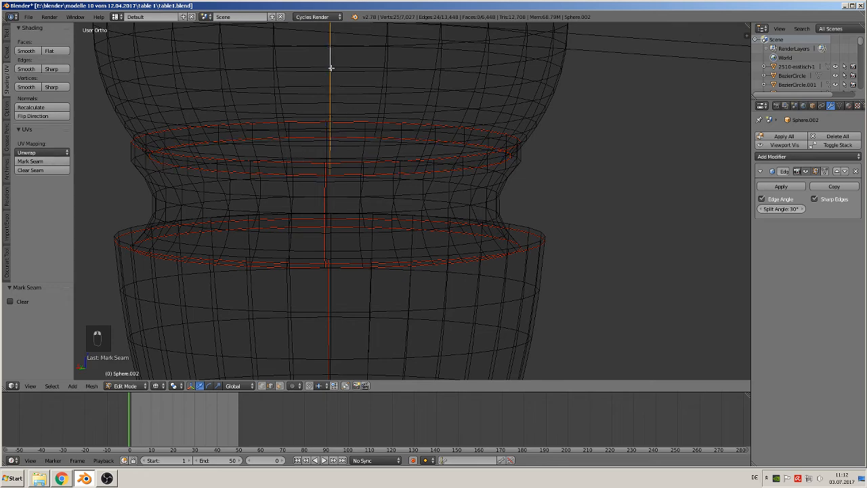
{"action": "left_click", "coordinate": [30, 161]}
{"action": "left_click", "coordinate": [155, 387]}
{"action": "left_click", "coordinate": [172, 346]}
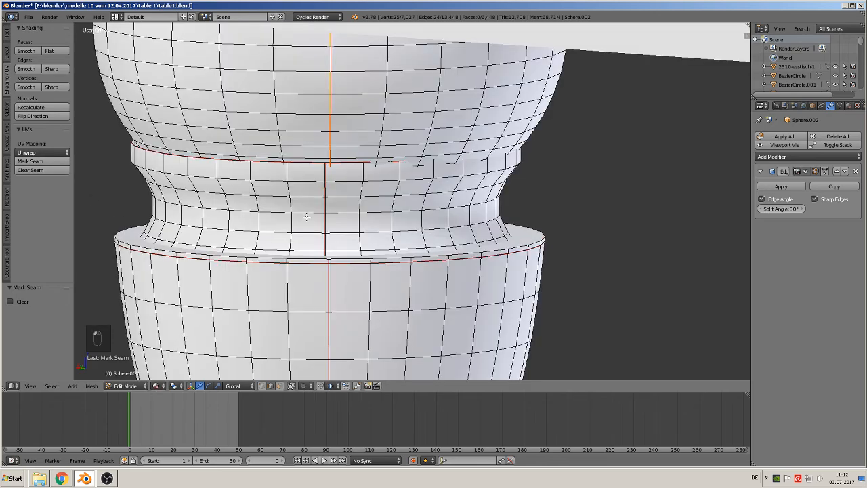
Mark a seam along the edge loop at the bulb's upper end, beneath the collar.
{"action": "scroll", "coordinate": [328, 177], "scroll_direction": "down", "scroll_amount": 4}
{"action": "middle_click_drag", "start_coordinate": [329, 177], "coordinate": [330, 142]}
{"action": "middle_click_drag", "start_coordinate": [330, 142], "coordinate": [331, 199], "text": "shift"}
{"action": "scroll", "coordinate": [331, 200], "scroll_direction": "up", "scroll_amount": 2}
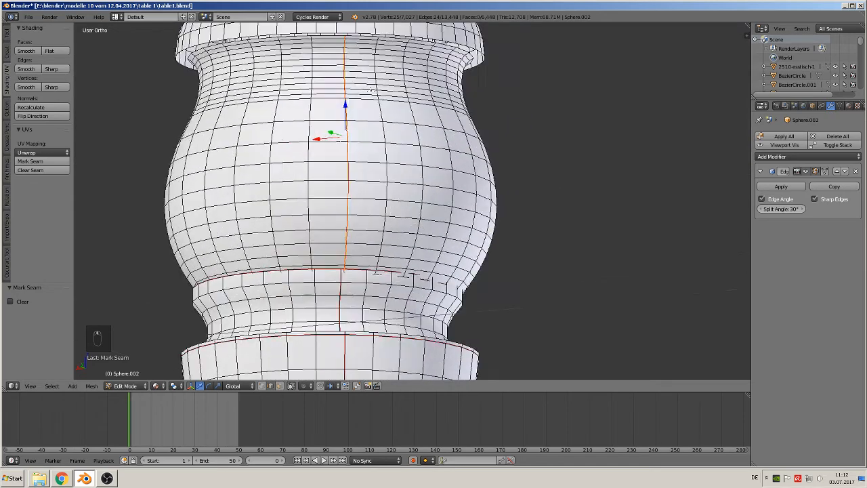
{"action": "middle_click_drag", "start_coordinate": [371, 75], "coordinate": [401, 151], "text": "shift"}
{"action": "right_click", "coordinate": [383, 136], "text": "alt"}
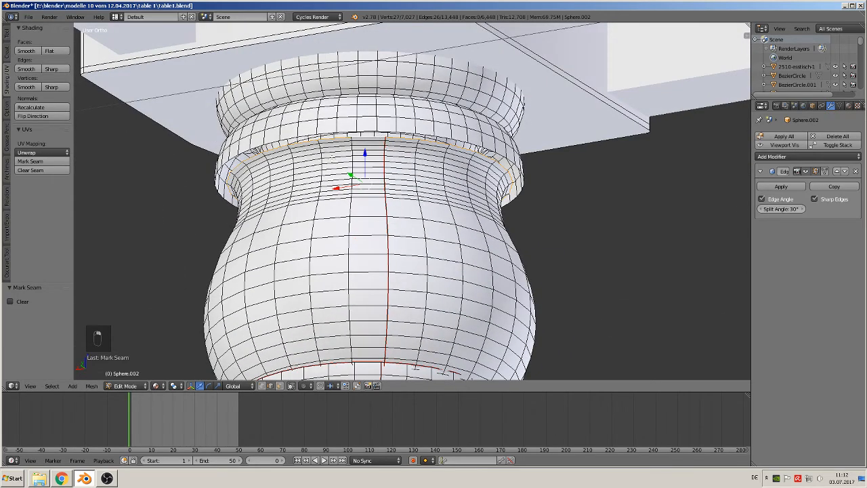
{"action": "left_click", "coordinate": [30, 162]}
Mark a seam along the lower outer rim of the collar above the bulb.
{"action": "right_click", "coordinate": [280, 137], "text": "alt"}
{"action": "right_click", "coordinate": [289, 136], "text": "alt"}
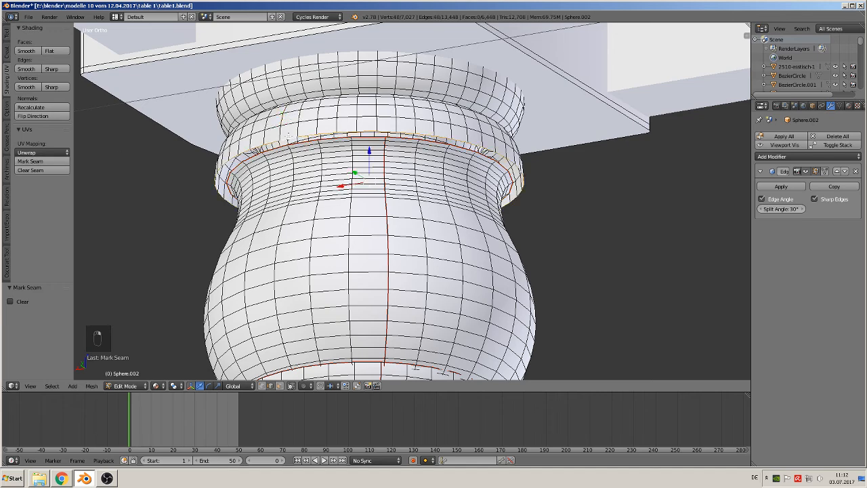
{"action": "middle_click_drag", "start_coordinate": [291, 160], "coordinate": [295, 167]}
{"action": "scroll", "coordinate": [295, 166], "scroll_direction": "up", "scroll_amount": 2}
{"action": "middle_click_drag", "start_coordinate": [344, 125], "coordinate": [444, 188]}
{"action": "scroll", "coordinate": [443, 188], "scroll_direction": "up", "scroll_amount": 2}
{"action": "scroll", "coordinate": [444, 188], "scroll_direction": "up", "scroll_amount": 1}
In wireframe display, mark a seam along the groove's edge loop between the collar and the top ring.
{"action": "key", "text": "z"}
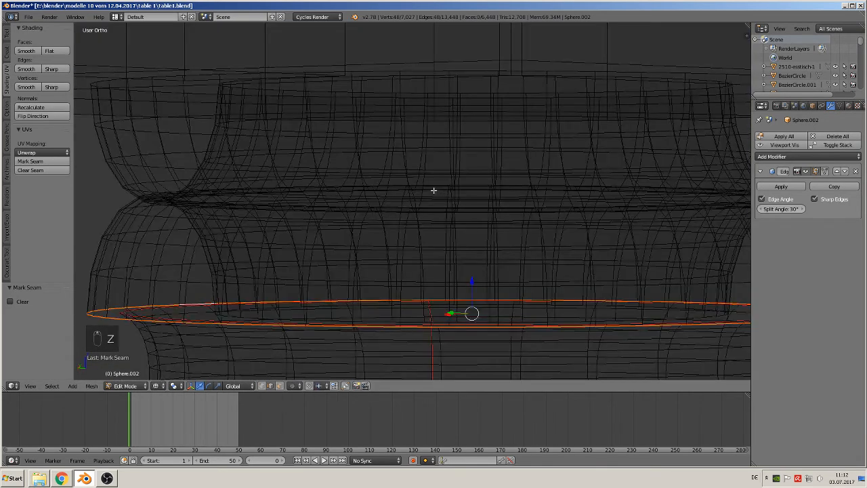
{"action": "right_click", "coordinate": [158, 191], "text": "alt"}
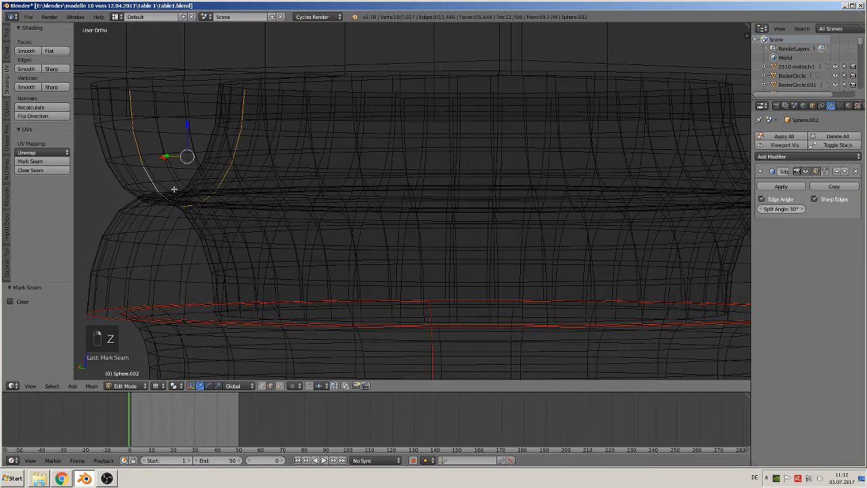
{"action": "right_click", "coordinate": [175, 189], "text": "alt"}
{"action": "left_click", "coordinate": [39, 164]}
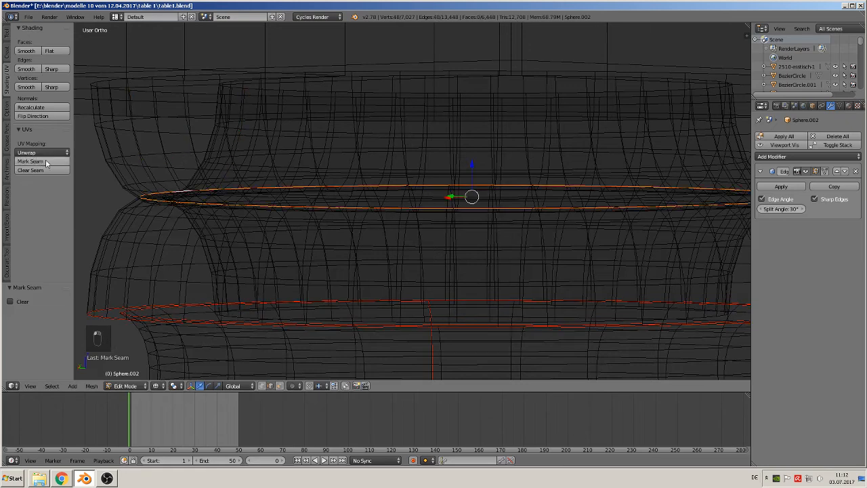
Mark a seam along the inner edge loop of the groove between the collar and the top ring.
{"action": "right_click", "coordinate": [182, 203], "text": "alt"}
{"action": "right_click", "coordinate": [195, 209], "text": "alt"}
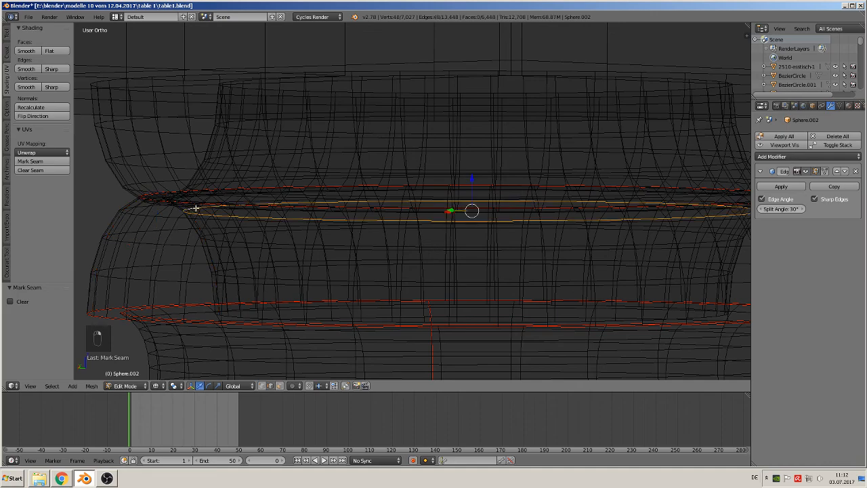
{"action": "right_click", "coordinate": [199, 203], "text": "alt"}
{"action": "right_click", "coordinate": [212, 206], "text": "alt"}
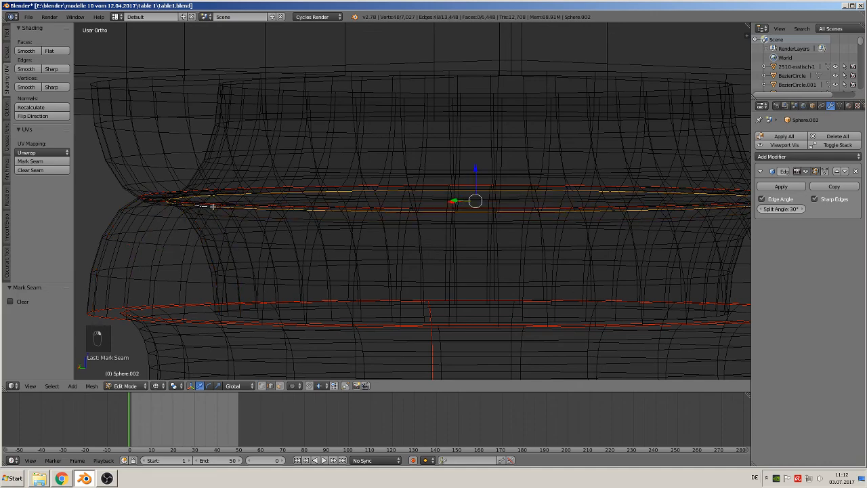
{"action": "middle_click_drag", "start_coordinate": [197, 214], "coordinate": [217, 232]}
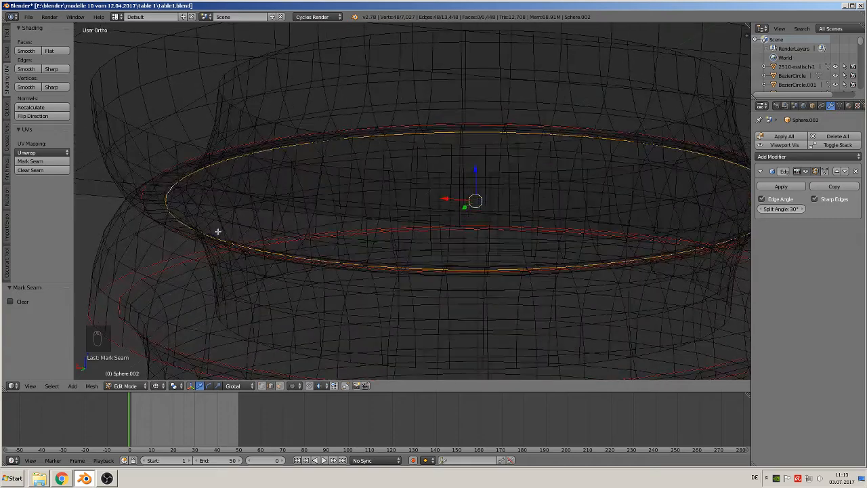
{"action": "right_click", "coordinate": [168, 207], "text": "alt"}
{"action": "right_click", "coordinate": [167, 205], "text": "alt"}
{"action": "right_click", "coordinate": [166, 205], "text": "alt"}
{"action": "right_click", "coordinate": [169, 207], "text": "alt"}
{"action": "scroll", "coordinate": [170, 214], "scroll_direction": "up", "scroll_amount": 5}
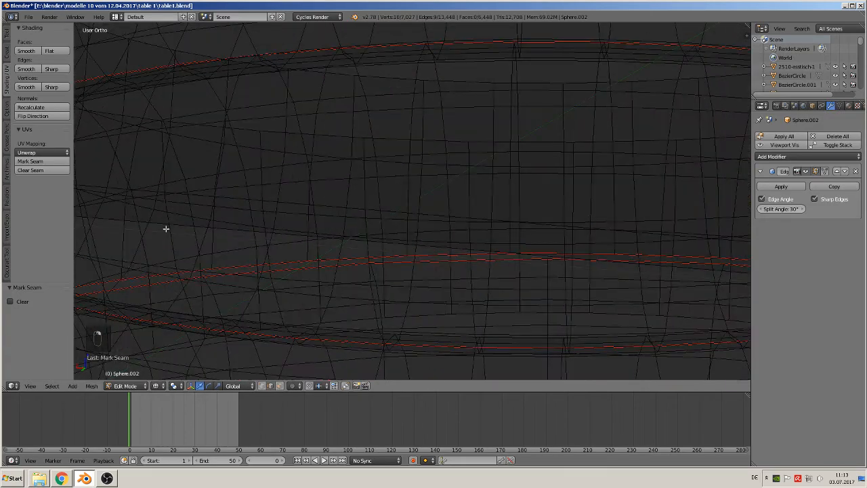
{"action": "middle_click_drag", "start_coordinate": [166, 229], "coordinate": [444, 192], "text": "shift"}
{"action": "scroll", "coordinate": [444, 192], "scroll_direction": "up", "scroll_amount": 3}
{"action": "right_click", "coordinate": [242, 217], "text": "alt"}
{"action": "scroll", "coordinate": [243, 221], "scroll_direction": "down", "scroll_amount": 3}
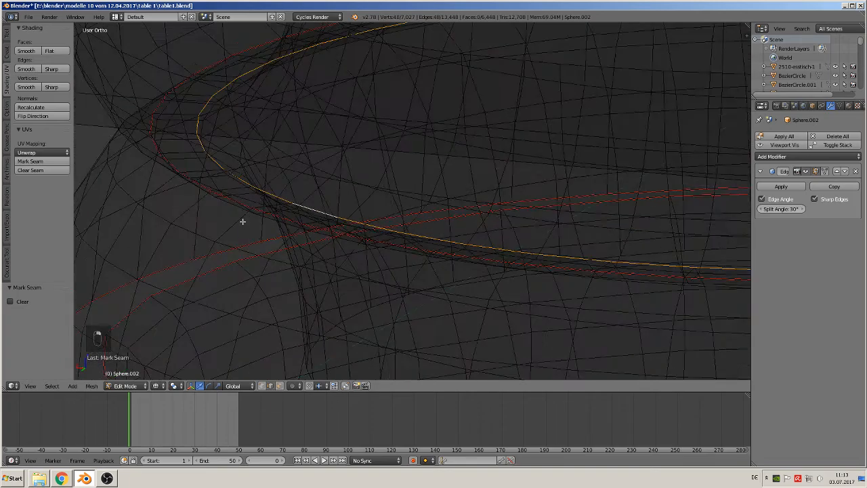
{"action": "scroll", "coordinate": [241, 221], "scroll_direction": "down", "scroll_amount": 3}
{"action": "left_click", "coordinate": [49, 163]}
{"action": "scroll", "coordinate": [154, 172], "scroll_direction": "down", "scroll_amount": 2}
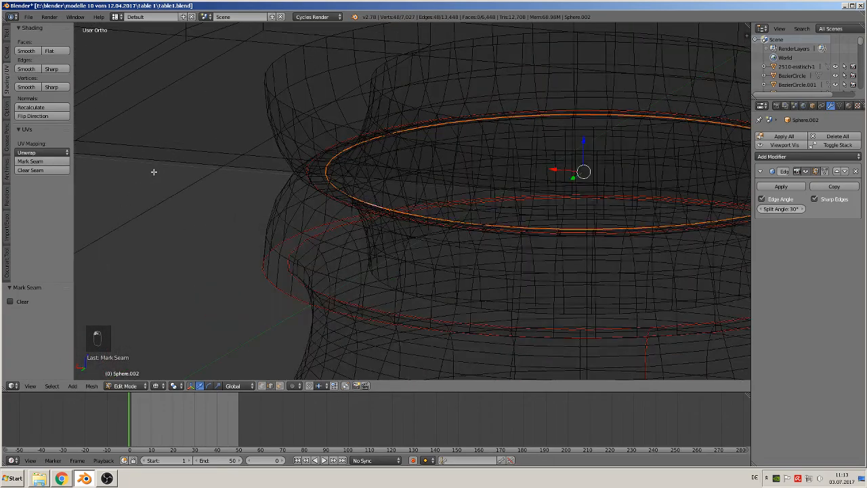
Mark a seam along the top ring's upper outer edge loop and inspect the leg in Material shading.
{"action": "right_click", "coordinate": [292, 101], "text": "alt"}
{"action": "left_click", "coordinate": [42, 108]}
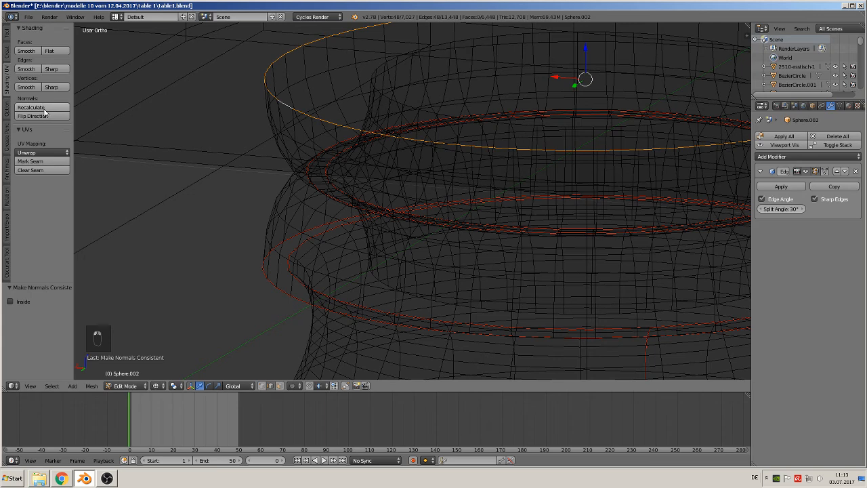
{"action": "left_click", "coordinate": [41, 162]}
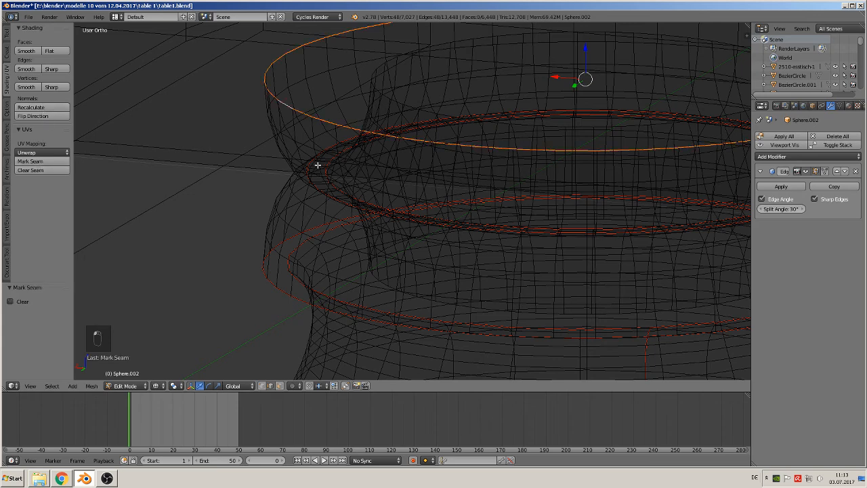
{"action": "key", "text": "Delete"}
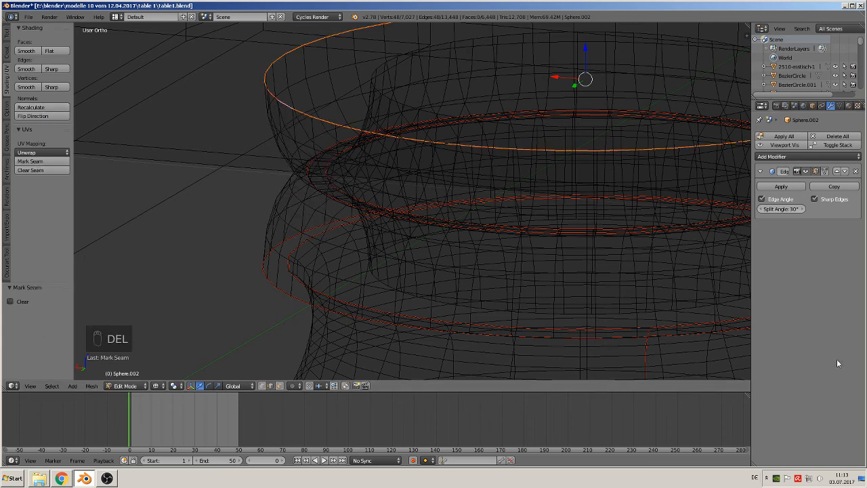
{"action": "left_click", "coordinate": [157, 385]}
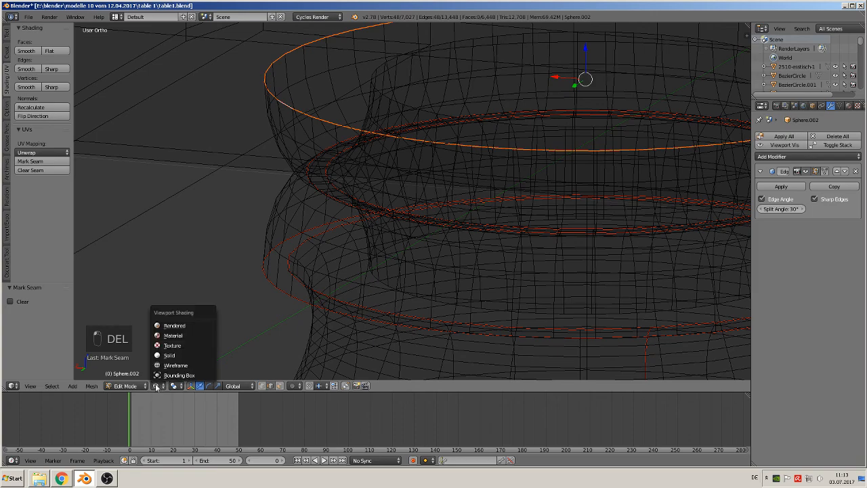
{"action": "left_click", "coordinate": [173, 336]}
{"action": "scroll", "coordinate": [350, 234], "scroll_direction": "down", "scroll_amount": 3}
{"action": "middle_click_drag", "start_coordinate": [350, 234], "coordinate": [348, 210]}
{"action": "scroll", "coordinate": [489, 185], "scroll_direction": "up", "scroll_amount": 3}
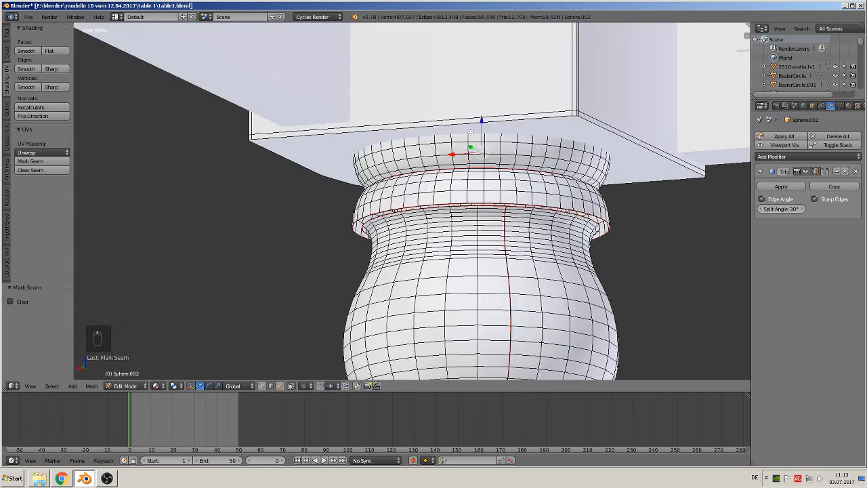
In wireframe display, mark a seam along a vertical edge loop running through the top ring's profile.
{"action": "key", "text": "z"}
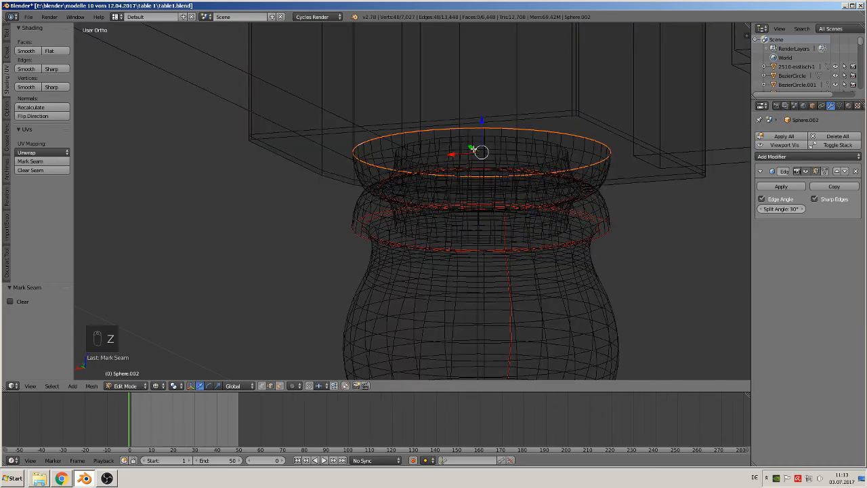
{"action": "middle_click_drag", "start_coordinate": [472, 148], "coordinate": [511, 227]}
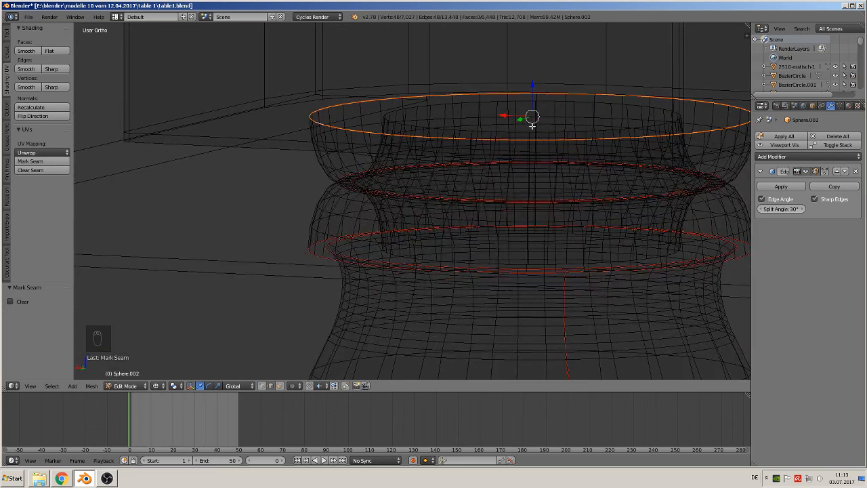
{"action": "right_click", "coordinate": [533, 126], "text": "alt"}
{"action": "right_click", "coordinate": [536, 127], "text": "alt"}
{"action": "middle_click_drag", "start_coordinate": [527, 172], "coordinate": [604, 216]}
{"action": "scroll", "coordinate": [574, 201], "scroll_direction": "down", "scroll_amount": 3}
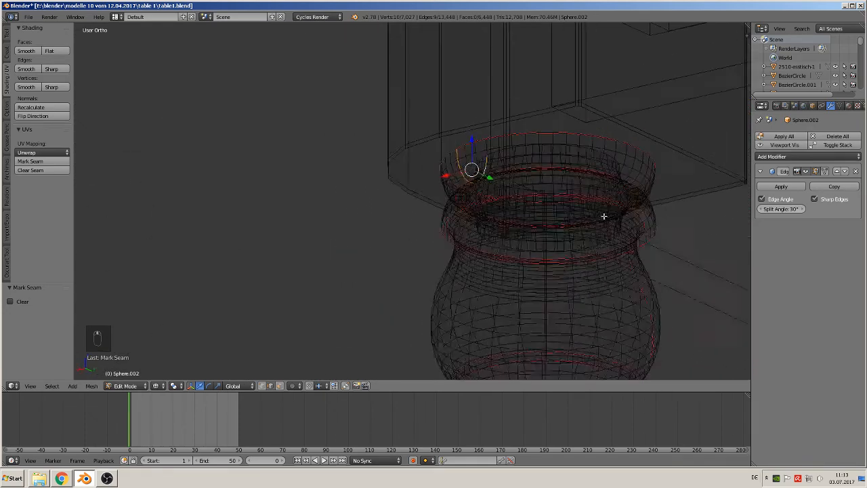
{"action": "scroll", "coordinate": [595, 205], "scroll_direction": "up", "scroll_amount": 4}
{"action": "right_click", "coordinate": [628, 192], "text": "alt"}
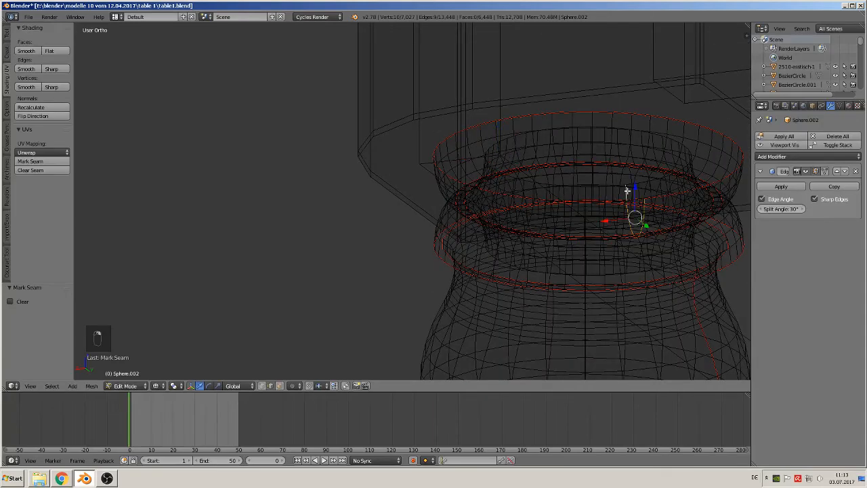
{"action": "left_click", "coordinate": [42, 160]}
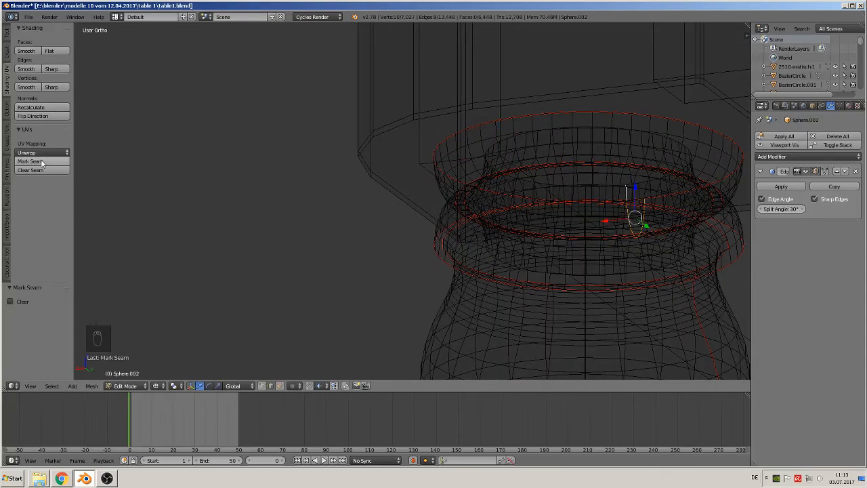
Mark a seam along the top ring's inner upper edge loop and return to Object Mode with Material shading.
{"action": "right_click", "coordinate": [539, 181], "text": "alt"}
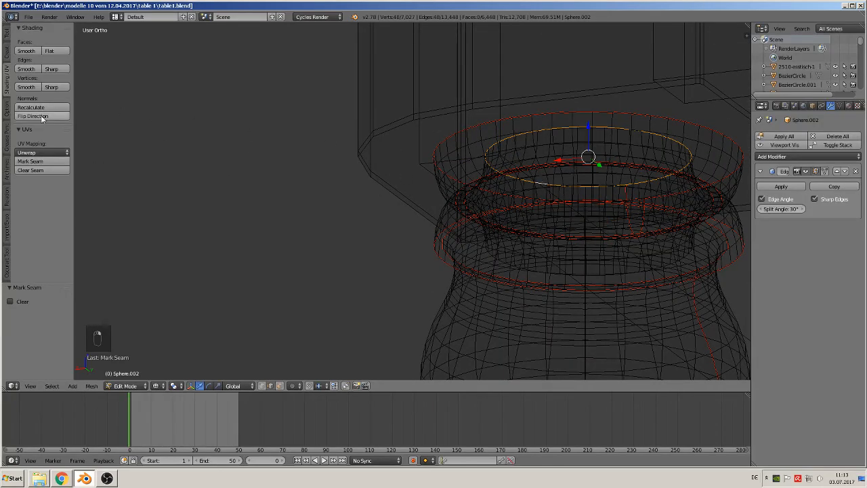
{"action": "left_click", "coordinate": [45, 161]}
{"action": "key", "text": "Tab"}
{"action": "scroll", "coordinate": [328, 215], "scroll_direction": "down", "scroll_amount": 6}
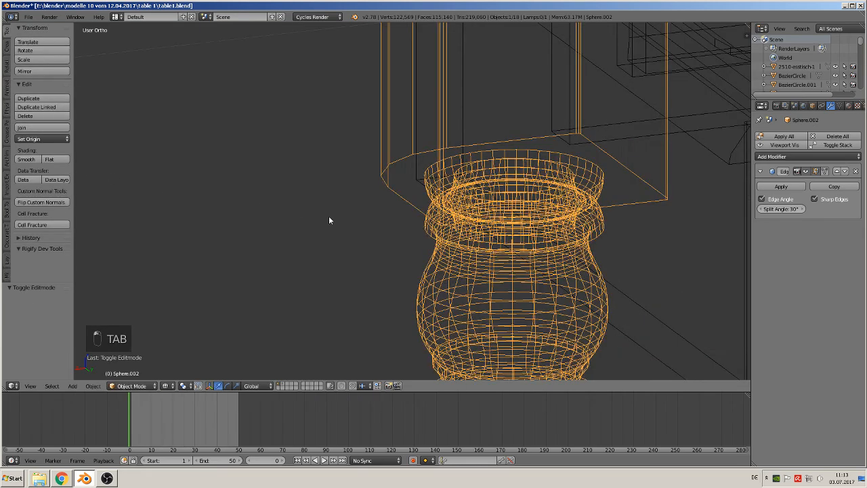
{"action": "left_click", "coordinate": [166, 385]}
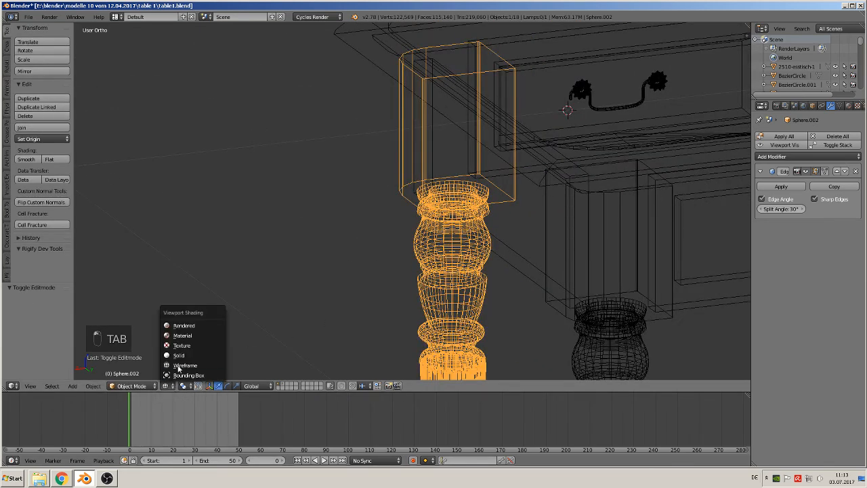
{"action": "left_click", "coordinate": [195, 337]}
{"action": "scroll", "coordinate": [313, 309], "scroll_direction": "down", "scroll_amount": 7}
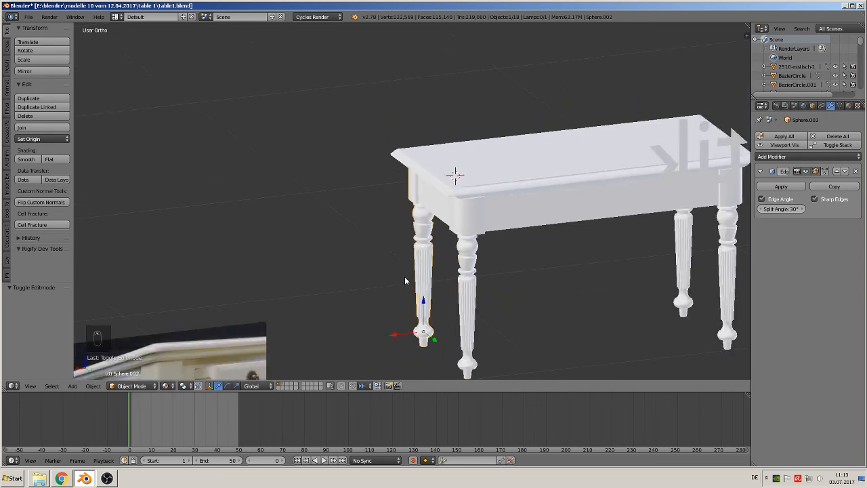
Reopen the corner leg in Edit Mode and clear the selection.
{"action": "middle_click_drag", "start_coordinate": [405, 278], "coordinate": [541, 273]}
{"action": "key", "text": "Tab"}
{"action": "scroll", "coordinate": [476, 279], "scroll_direction": "up", "scroll_amount": 3}
{"action": "scroll", "coordinate": [476, 279], "scroll_direction": "up", "scroll_amount": 2}
{"action": "key", "text": "a"}
{"action": "key", "text": "a"}
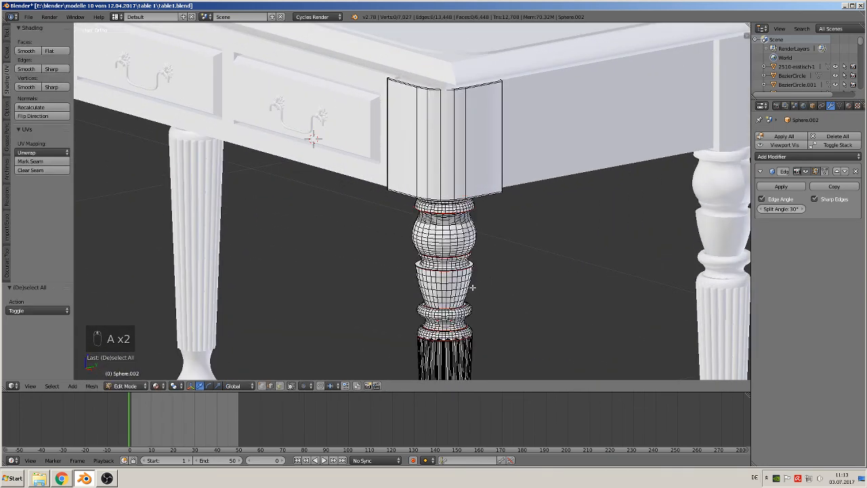
{"action": "scroll", "coordinate": [472, 289], "scroll_direction": "down", "scroll_amount": 2}
{"action": "key", "text": "a"}
{"action": "key", "text": "a"}
Select one vertical edge loop at the upper end of the fluted shaft.
{"action": "middle_click_drag", "start_coordinate": [479, 290], "coordinate": [357, 168]}
{"action": "scroll", "coordinate": [484, 306], "scroll_direction": "up", "scroll_amount": 2}
{"action": "scroll", "coordinate": [538, 147], "scroll_direction": "up", "scroll_amount": 3}
{"action": "scroll", "coordinate": [383, 168], "scroll_direction": "up", "scroll_amount": 3}
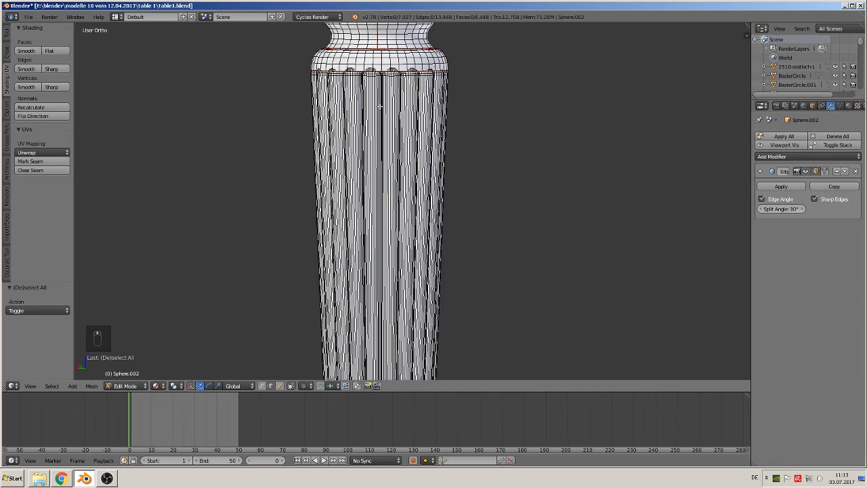
{"action": "right_click", "coordinate": [371, 82], "text": "alt"}
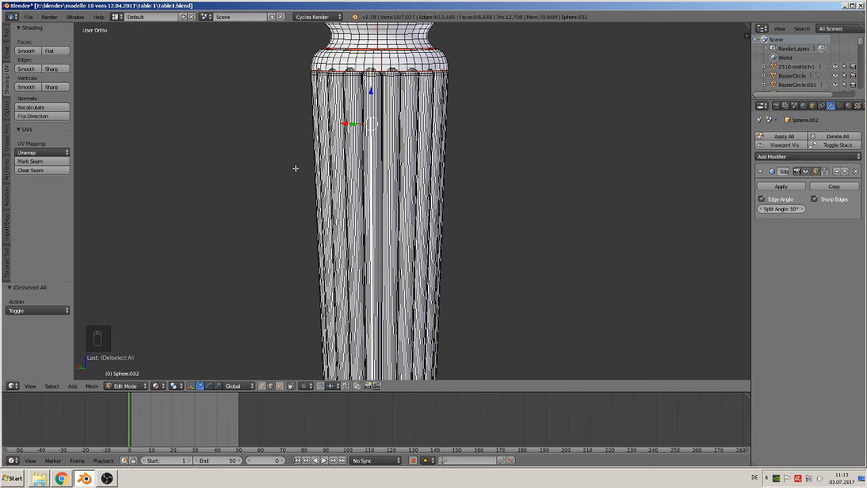
Mark a vertical seam along the foot section beneath the fluted shaft.
{"action": "scroll", "coordinate": [357, 168], "scroll_direction": "down", "scroll_amount": 3}
{"action": "middle_click_drag", "start_coordinate": [443, 312], "coordinate": [553, 354], "text": "shift"}
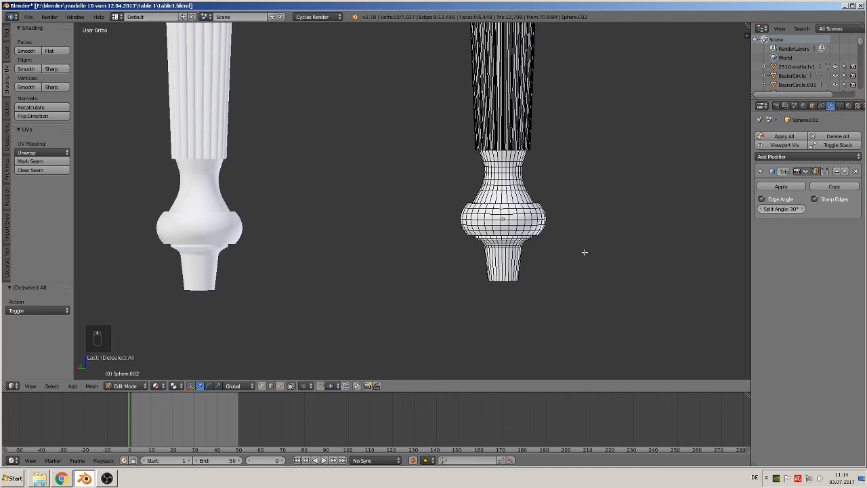
{"action": "right_click", "coordinate": [503, 176], "text": "alt"}
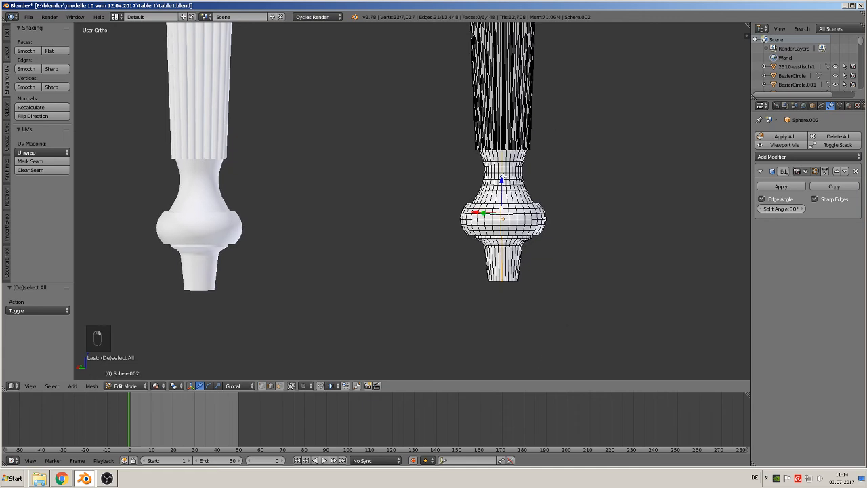
{"action": "left_click", "coordinate": [42, 161]}
Mark a seam around the rim of the foot's bottom face.
{"action": "middle_click_drag", "start_coordinate": [465, 294], "coordinate": [503, 293]}
{"action": "right_click", "coordinate": [510, 285], "text": "alt"}
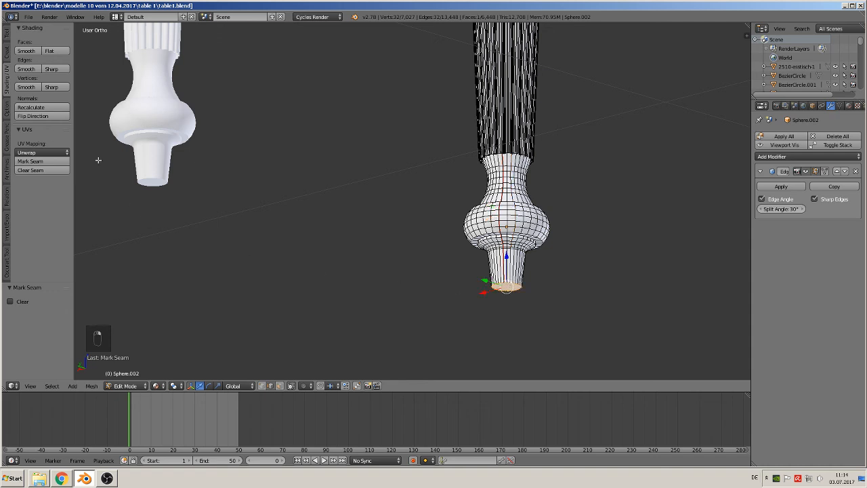
{"action": "left_click", "coordinate": [43, 163]}
{"action": "scroll", "coordinate": [501, 244], "scroll_direction": "up", "scroll_amount": 3}
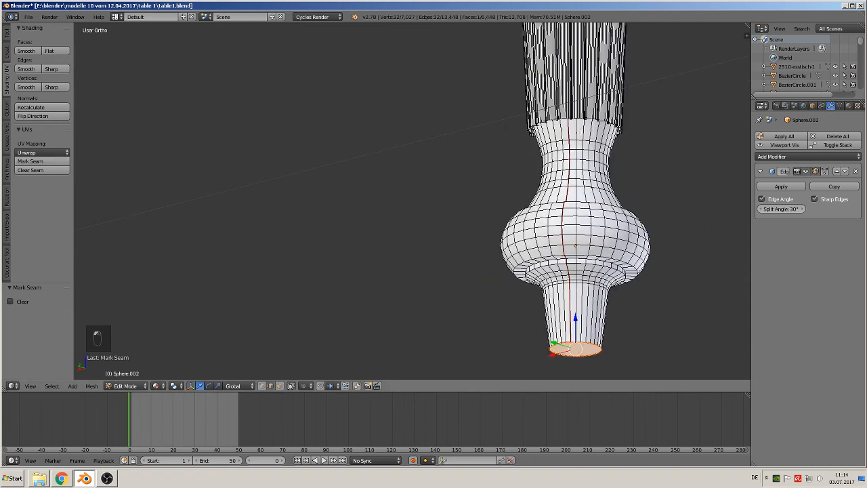
In wireframe display, delete only the hidden cap face inside the fluted shaft's lower end, where the foot begins.
{"action": "key", "text": "z"}
{"action": "scroll", "coordinate": [636, 153], "scroll_direction": "up", "scroll_amount": 3}
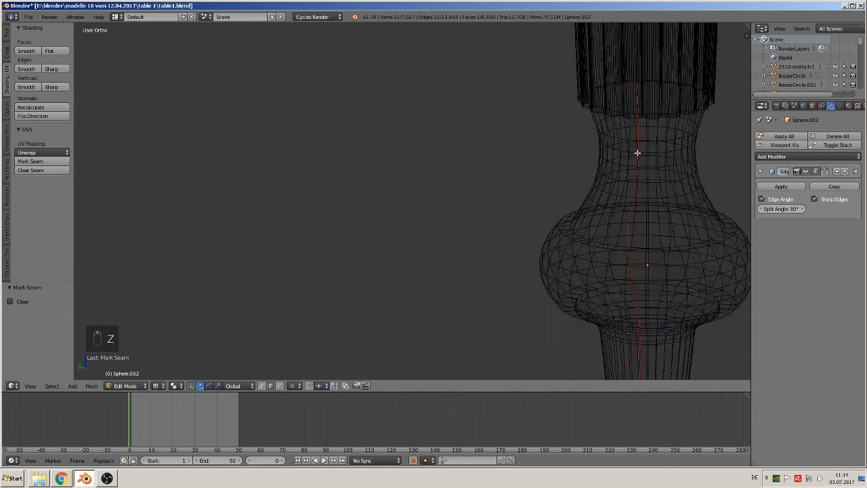
{"action": "middle_click_drag", "start_coordinate": [655, 150], "coordinate": [407, 294], "text": "shift"}
{"action": "scroll", "coordinate": [428, 265], "scroll_direction": "up", "scroll_amount": 4}
{"action": "scroll", "coordinate": [431, 262], "scroll_direction": "up", "scroll_amount": 3}
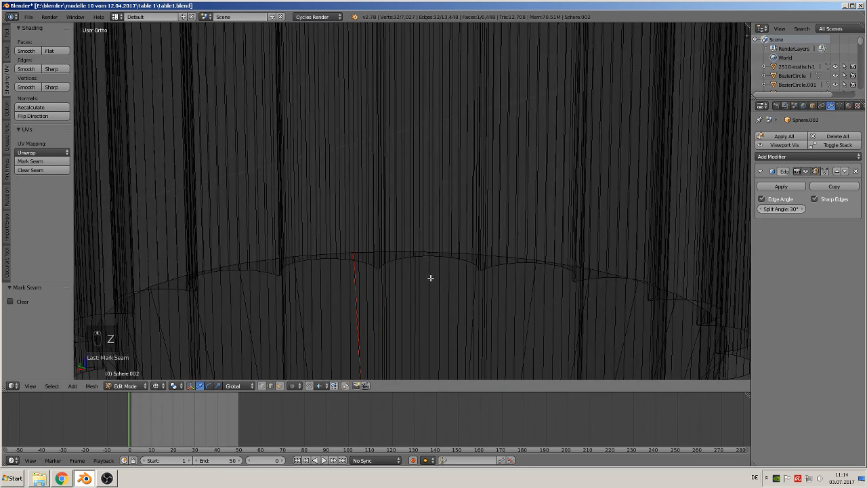
{"action": "left_click", "coordinate": [394, 251]}
{"action": "left_click", "coordinate": [402, 250]}
{"action": "left_click", "coordinate": [400, 252], "text": "alt"}
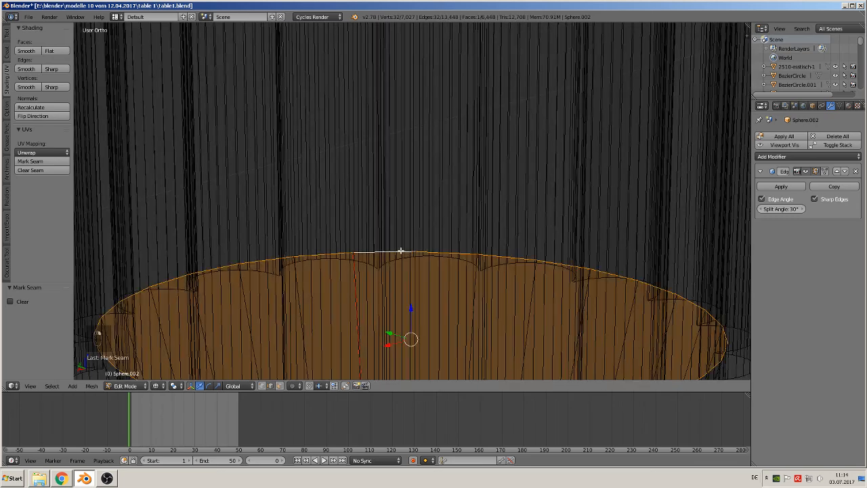
{"action": "scroll", "coordinate": [387, 265], "scroll_direction": "down", "scroll_amount": 3}
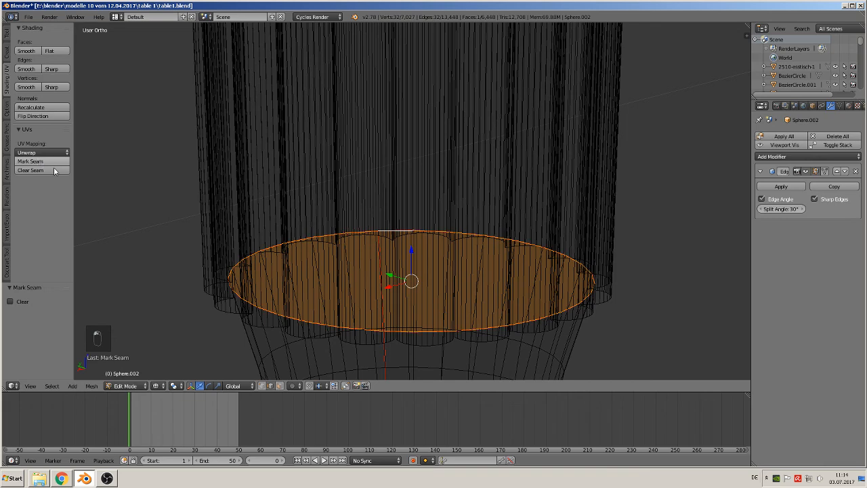
{"action": "key", "text": "x"}
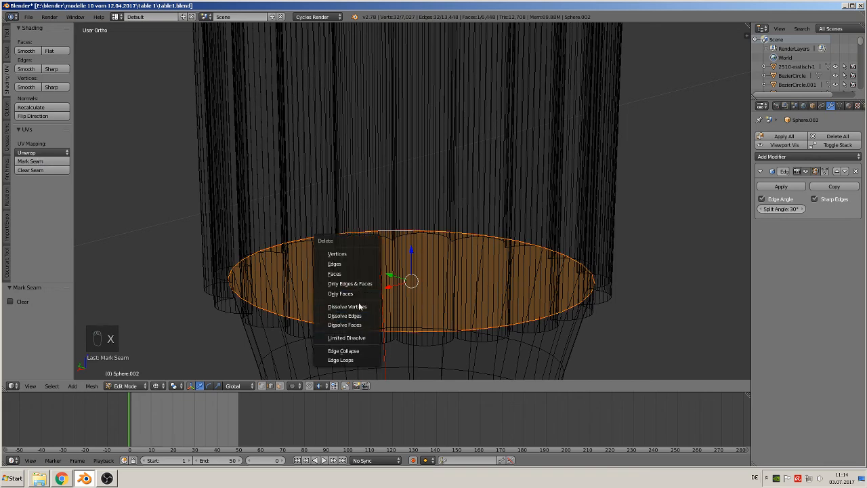
{"action": "left_click", "coordinate": [361, 299]}
Return to Object Mode and show the leg's foot in Material shading.
{"action": "key", "text": "Tab"}
{"action": "scroll", "coordinate": [418, 330], "scroll_direction": "down", "scroll_amount": 5}
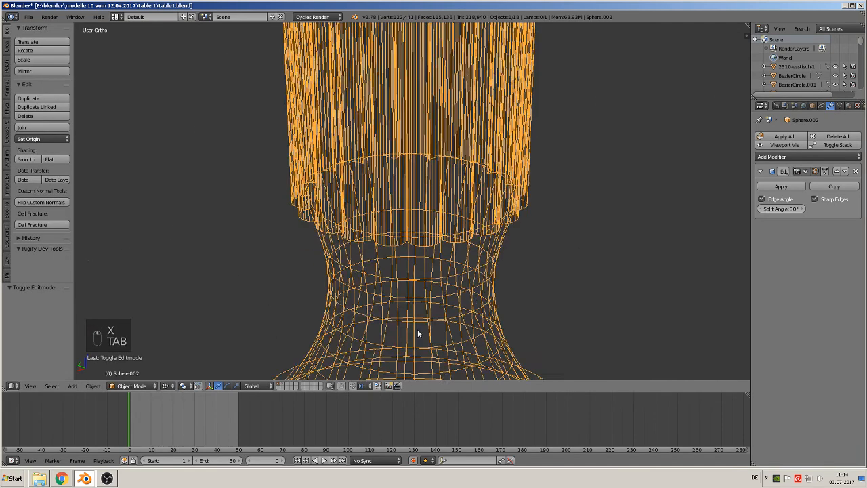
{"action": "scroll", "coordinate": [427, 340], "scroll_direction": "down", "scroll_amount": 2}
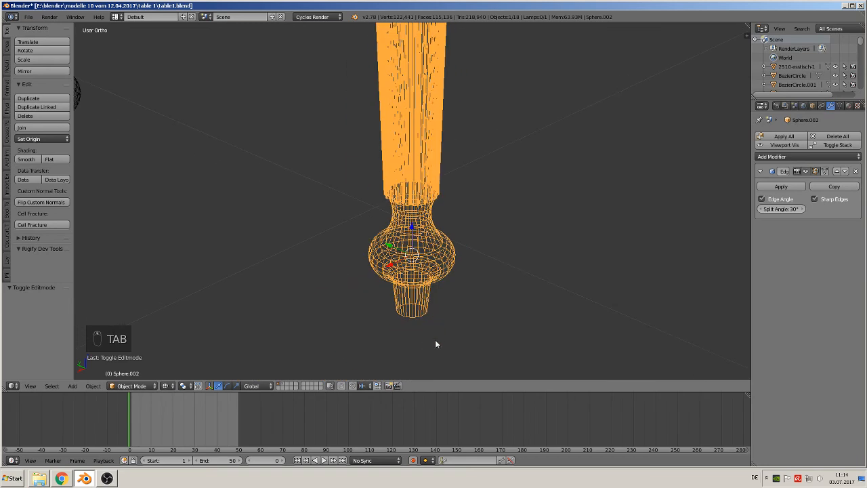
{"action": "left_click", "coordinate": [168, 388]}
{"action": "left_click", "coordinate": [190, 335]}
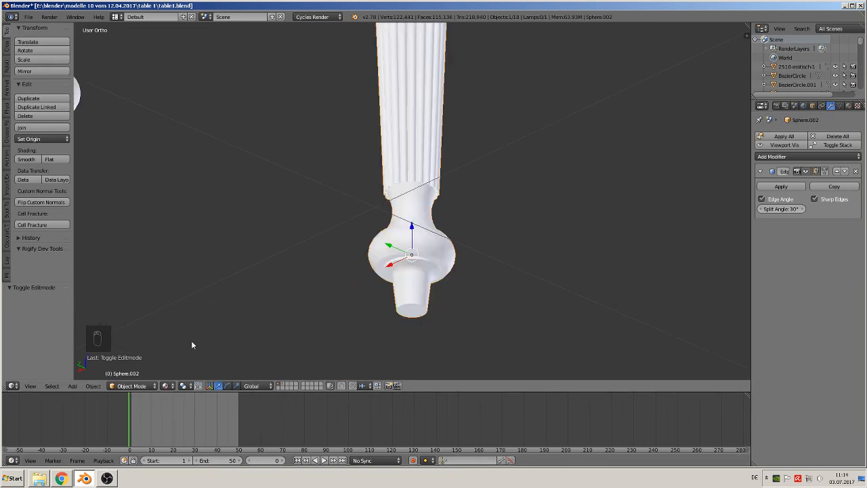
Enter and leave Edit Mode once on each of the table's other three legs to refresh their meshes.
{"action": "scroll", "coordinate": [442, 182], "scroll_direction": "down", "scroll_amount": 6}
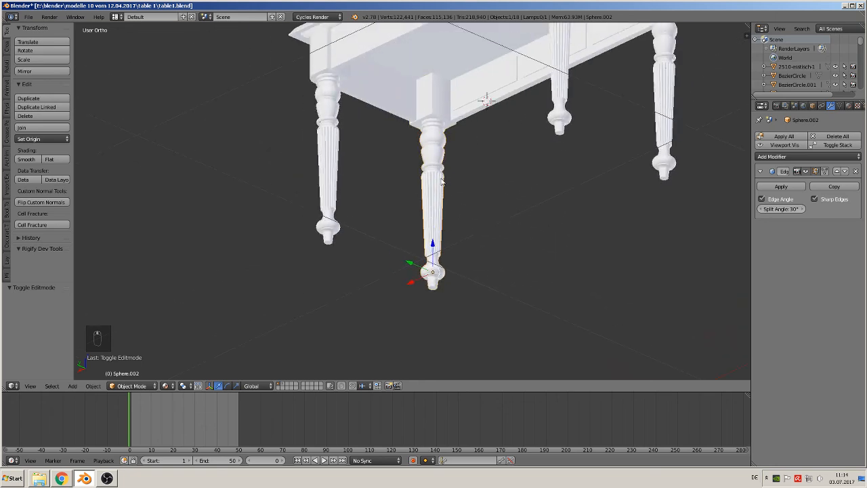
{"action": "middle_click_drag", "start_coordinate": [432, 209], "coordinate": [448, 259]}
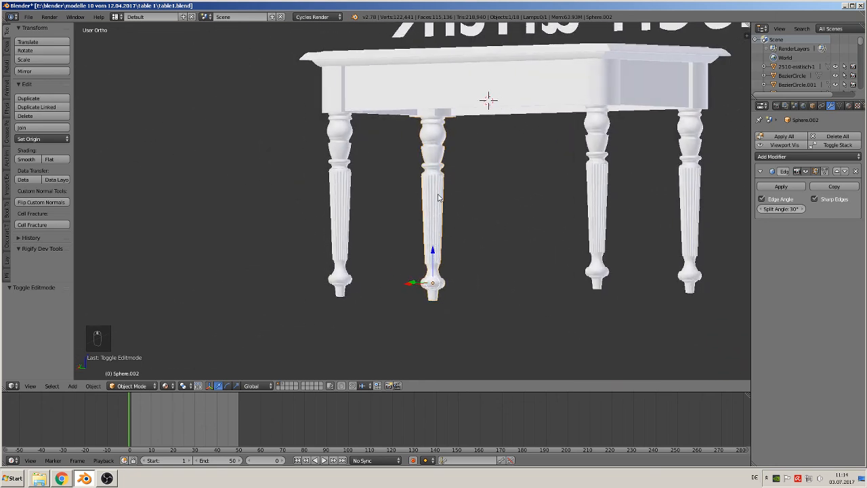
{"action": "right_click", "coordinate": [343, 166]}
{"action": "key", "text": "Tab"}
{"action": "key", "text": "Tab"}
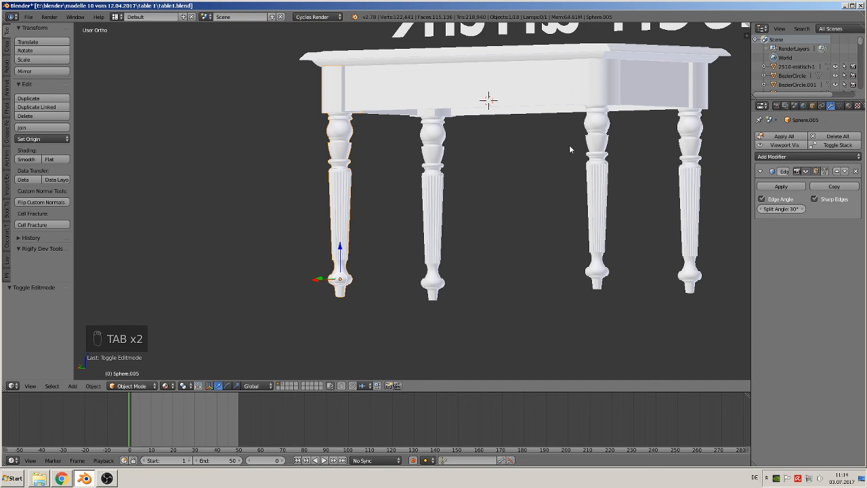
{"action": "right_click", "coordinate": [595, 156]}
{"action": "key", "text": "Tab"}
{"action": "key", "text": "Tab"}
{"action": "right_click", "coordinate": [702, 157]}
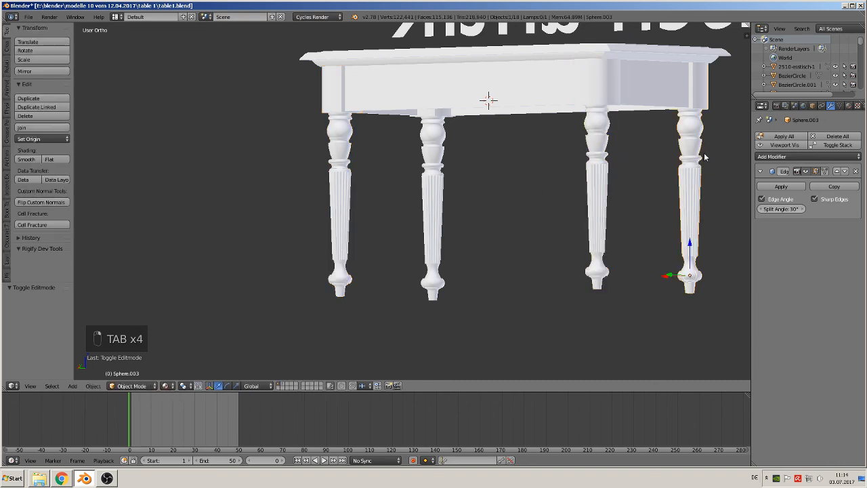
{"action": "key", "text": "Tab"}
{"action": "key", "text": "Tab"}
{"action": "middle_click_drag", "start_coordinate": [518, 190], "coordinate": [702, 203]}
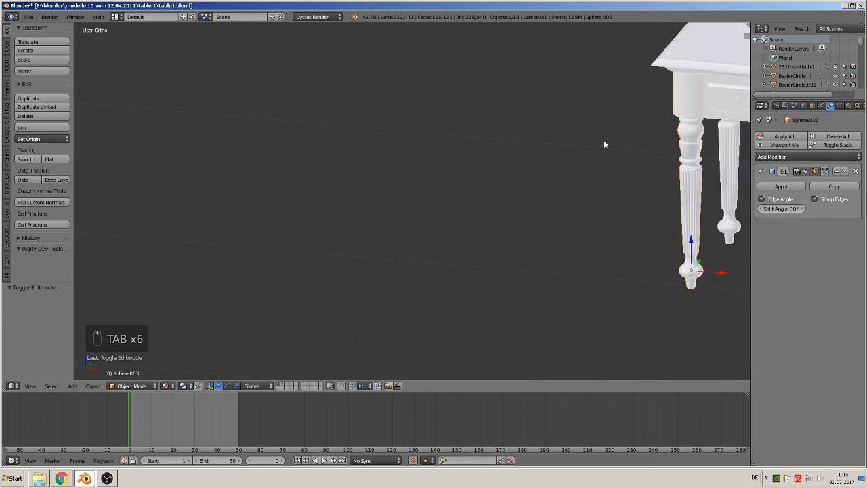
{"action": "middle_click_drag", "start_coordinate": [526, 153], "coordinate": [105, 288], "text": "shift"}
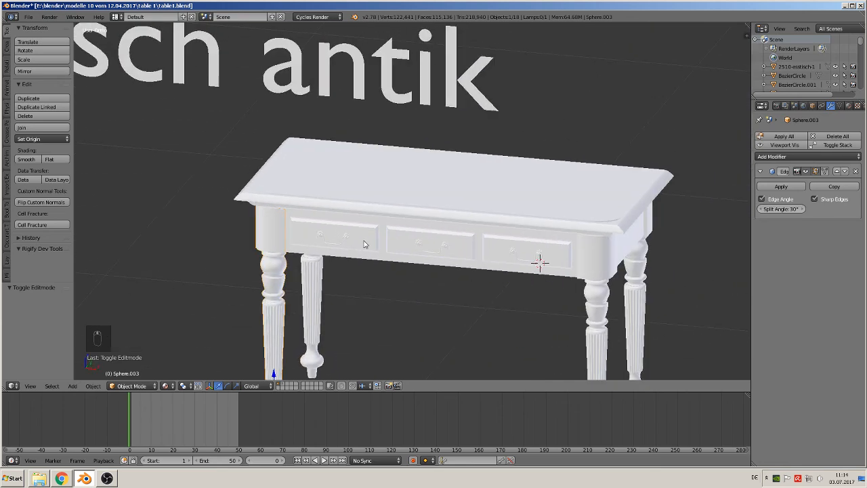